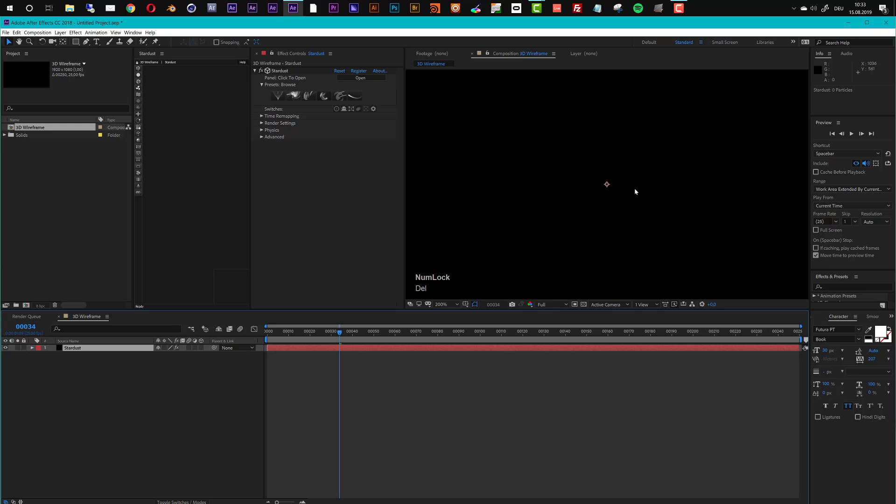
Add the Drum model from the Music folder of the Stardust 3D Library presets.
{"action": "left_click", "coordinate": [309, 97]}
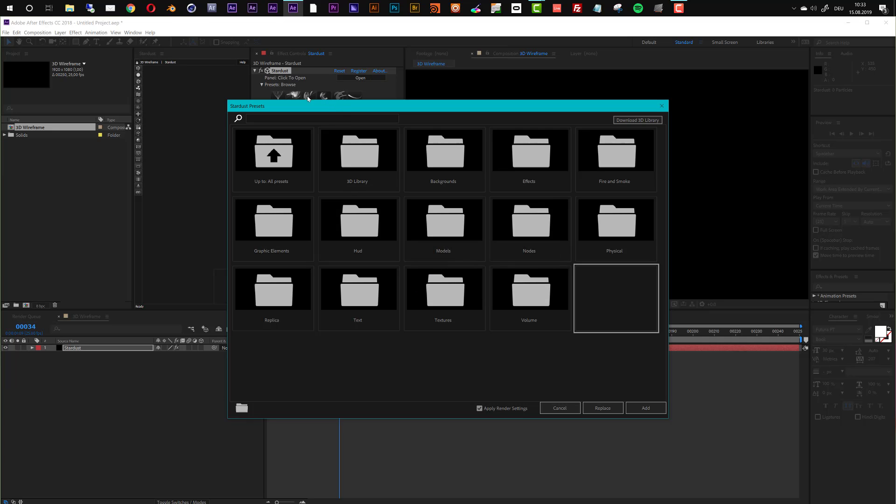
{"action": "left_click", "coordinate": [362, 160]}
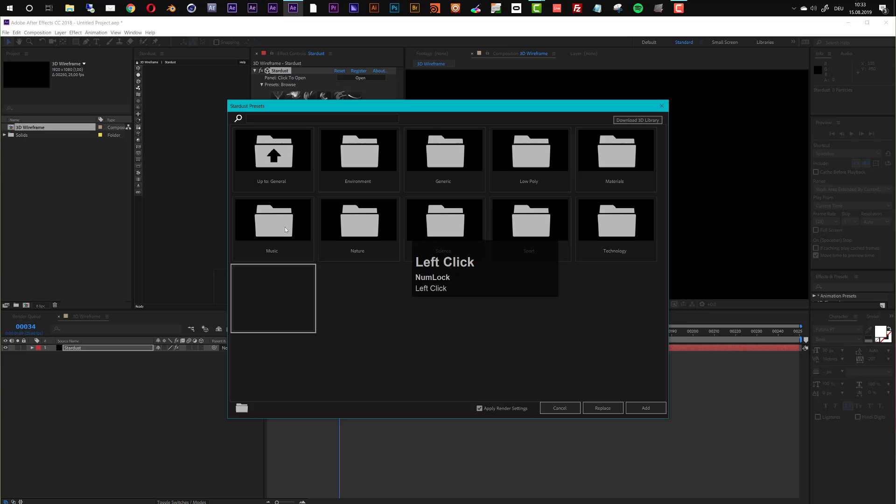
{"action": "left_click", "coordinate": [285, 229]}
{"action": "left_click", "coordinate": [360, 165]}
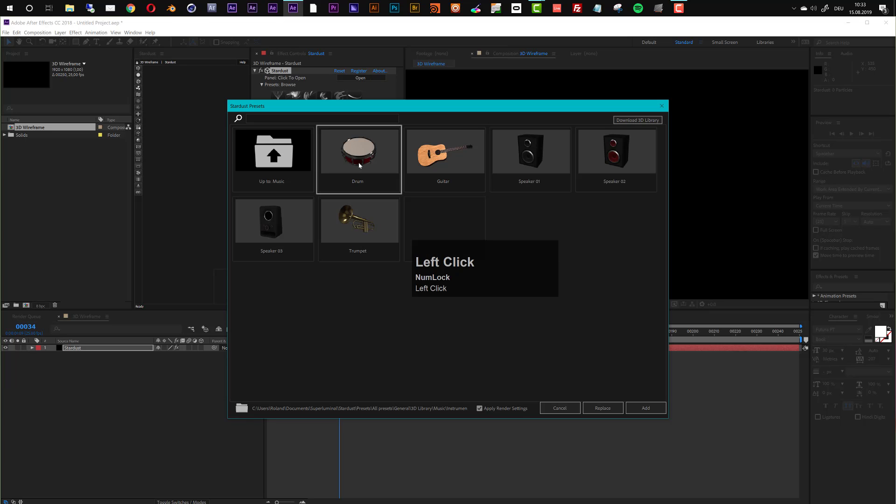
{"action": "left_click", "coordinate": [644, 407]}
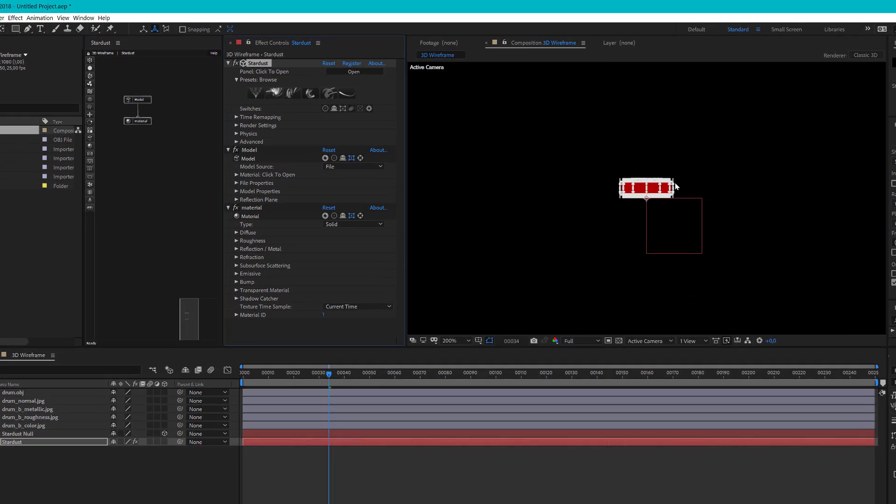
Set the drum Model node's Size to 1000 and enable its Center option.
{"action": "scroll", "coordinate": [617, 186], "scroll_direction": "up", "scroll_amount": 2}
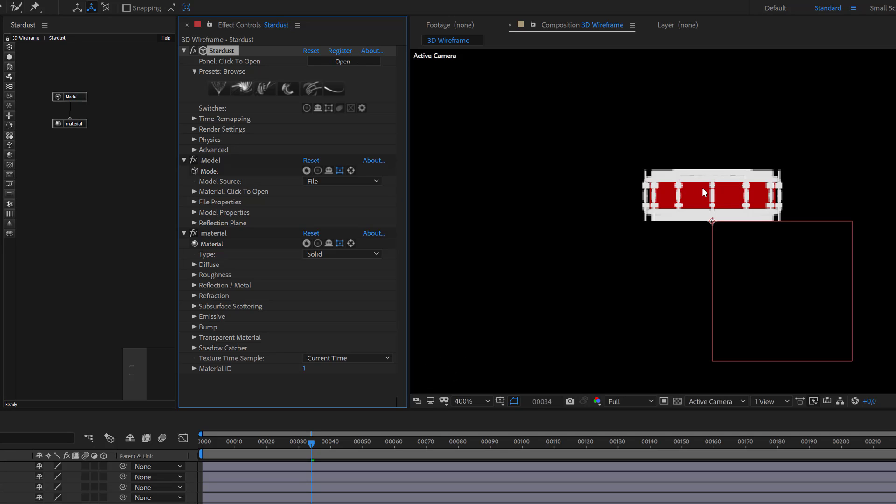
{"action": "scroll", "coordinate": [738, 186], "scroll_direction": "down", "scroll_amount": 5}
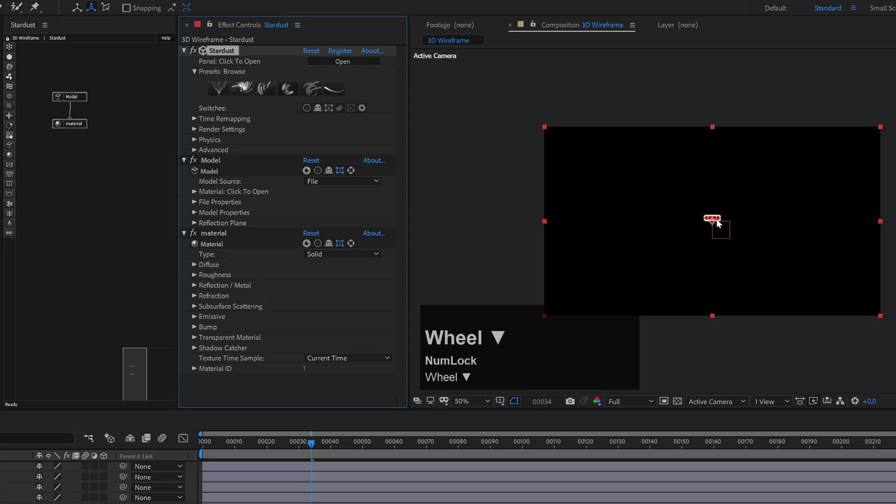
{"action": "scroll", "coordinate": [709, 223], "scroll_direction": "up", "scroll_amount": 3}
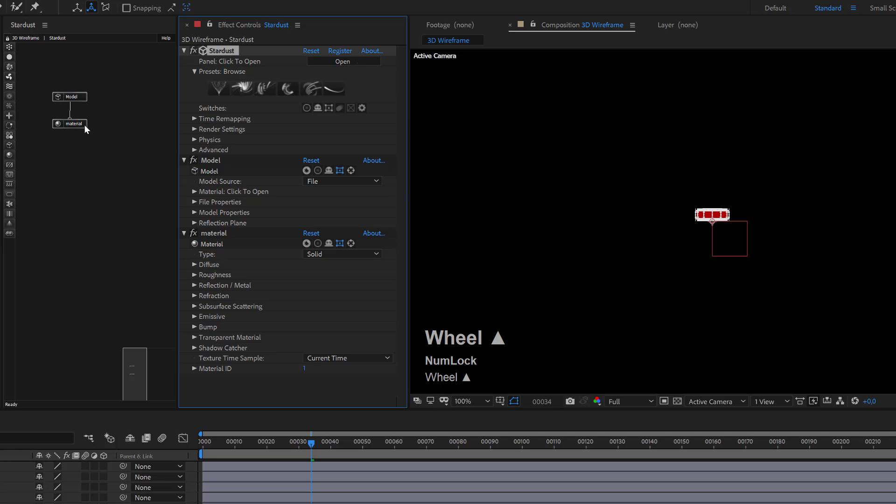
{"action": "left_click", "coordinate": [83, 95]}
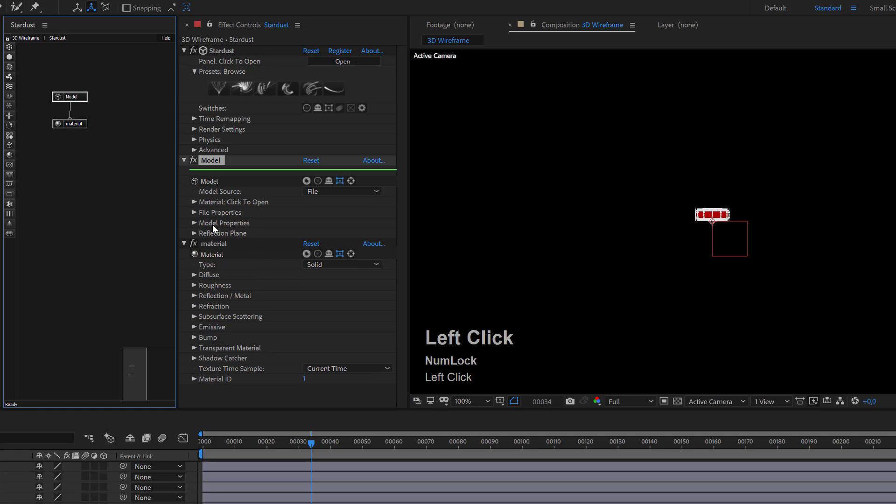
{"action": "left_click", "coordinate": [194, 223]}
{"action": "left_click", "coordinate": [307, 257]}
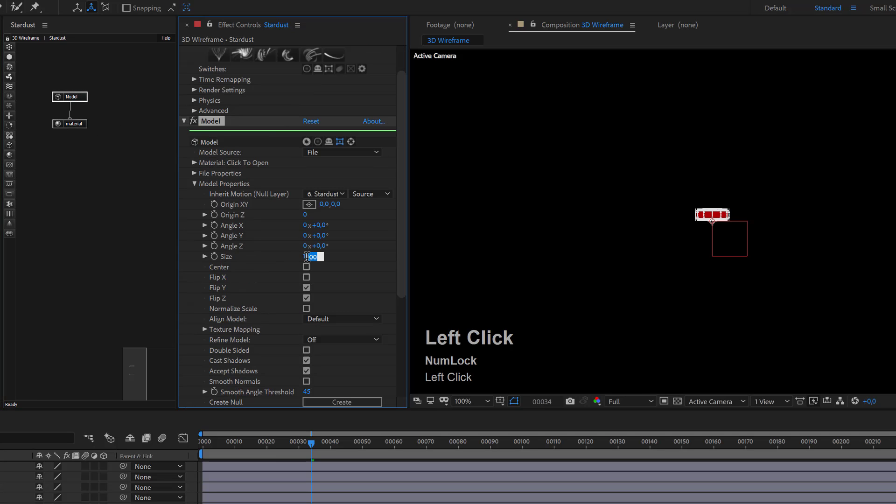
{"action": "type", "text": "1000"}
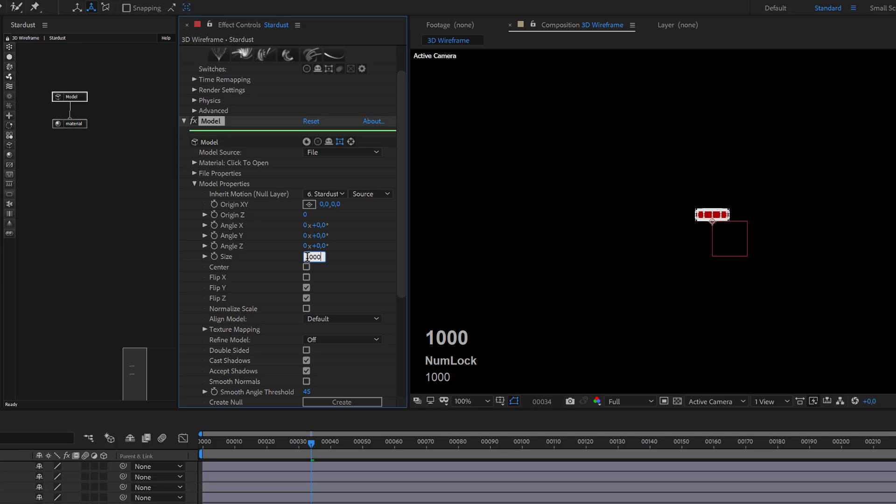
{"action": "key", "text": "Return"}
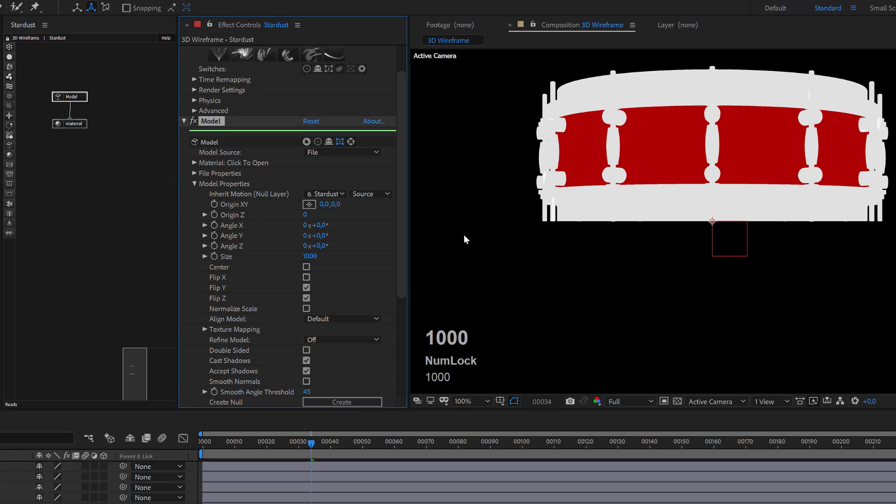
{"action": "left_click", "coordinate": [306, 267]}
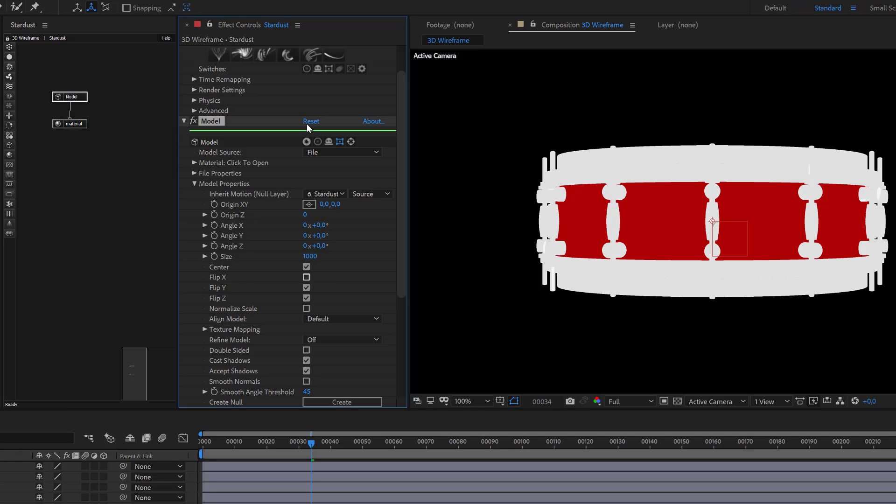
Add the Extrude 05 preset from the Extrude folder of the Stardust Models presets.
{"action": "scroll", "coordinate": [308, 126], "scroll_direction": "up", "scroll_amount": 2}
{"action": "left_click", "coordinate": [280, 91]}
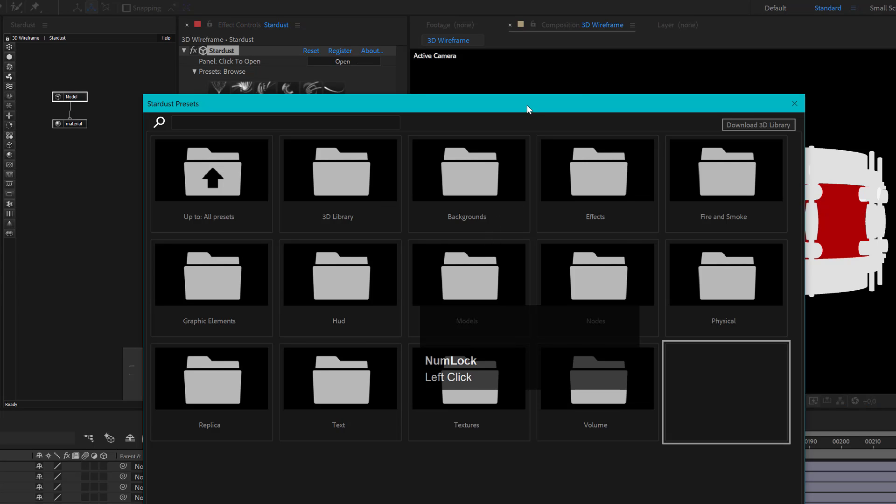
{"action": "left_click_drag", "start_coordinate": [527, 105], "coordinate": [625, 65]}
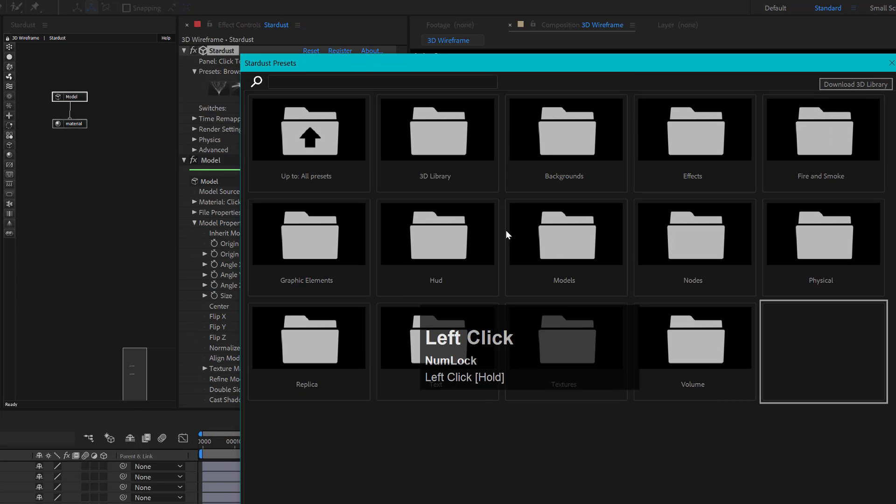
{"action": "left_click", "coordinate": [561, 249]}
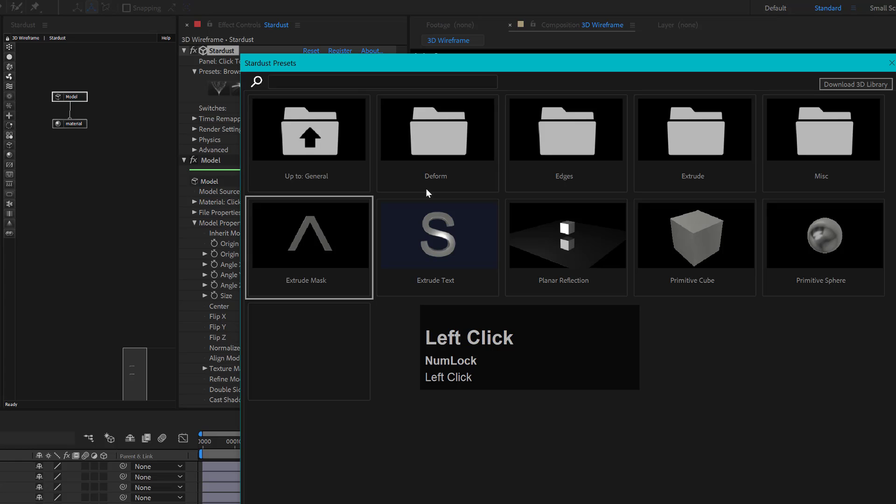
{"action": "left_click", "coordinate": [708, 133]}
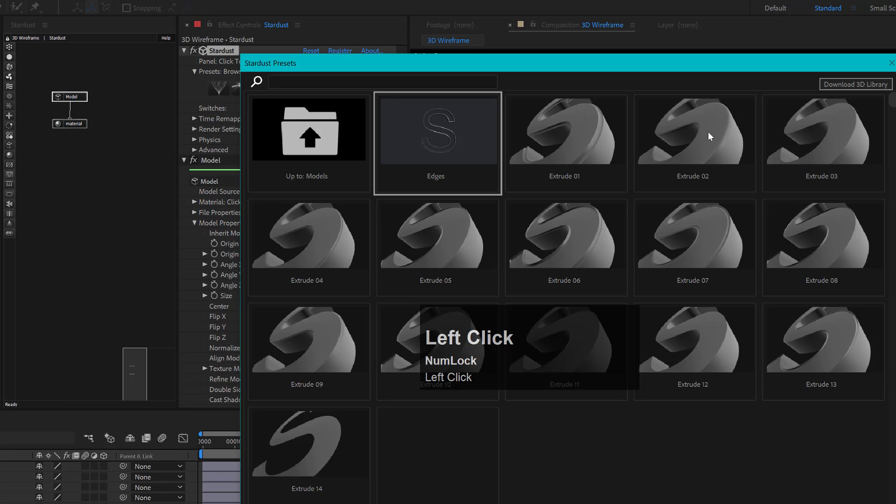
{"action": "left_click", "coordinate": [458, 235]}
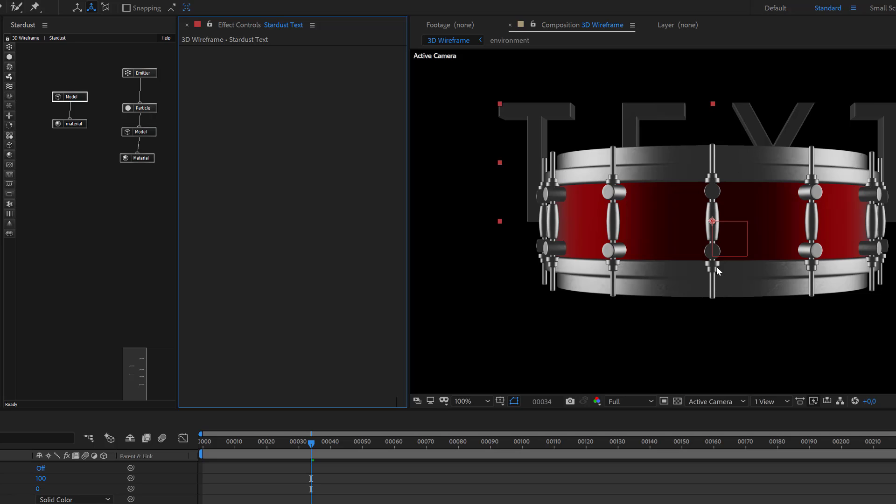
Delete the extrude preset's Emitter, Particle, Model and Material nodes, along with the Stardust Text layer.
{"action": "left_click_drag", "start_coordinate": [117, 63], "coordinate": [156, 191]}
{"action": "key", "text": "Delete"}
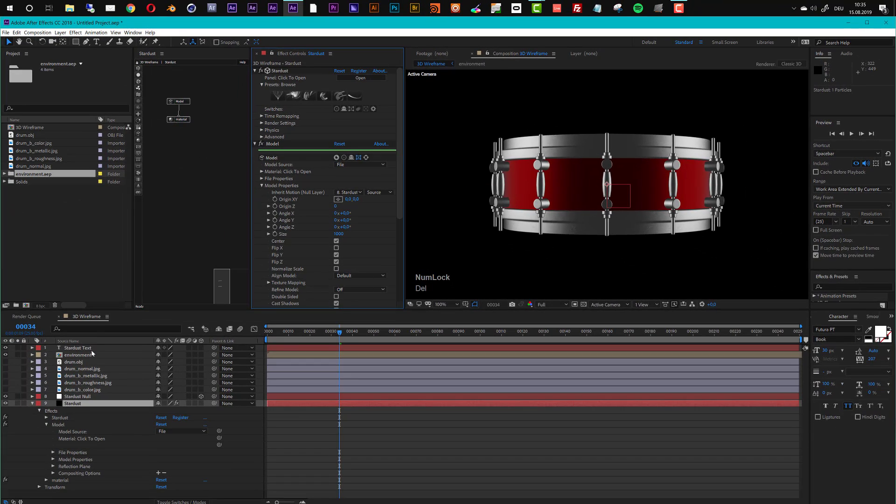
{"action": "left_click", "coordinate": [92, 352]}
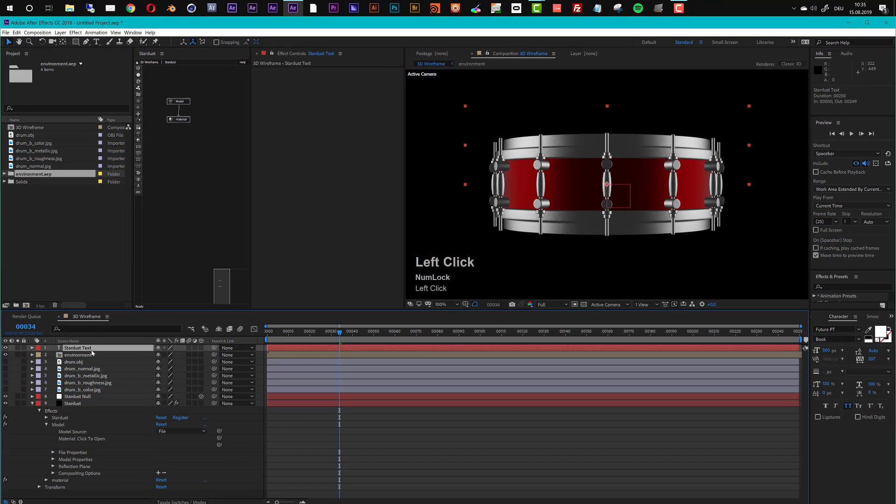
{"action": "key", "text": "Delete"}
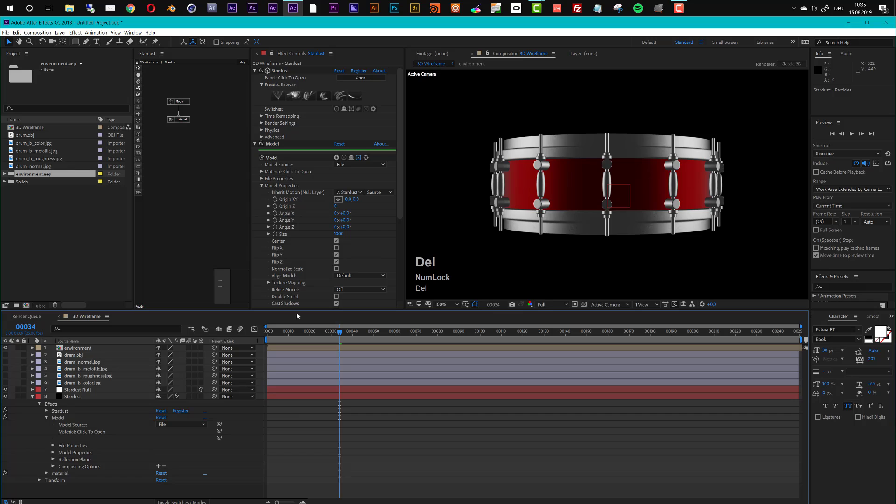
Examine the environment composition and the Environment group in the Stardust layer's render settings.
{"action": "left_click", "coordinate": [86, 351]}
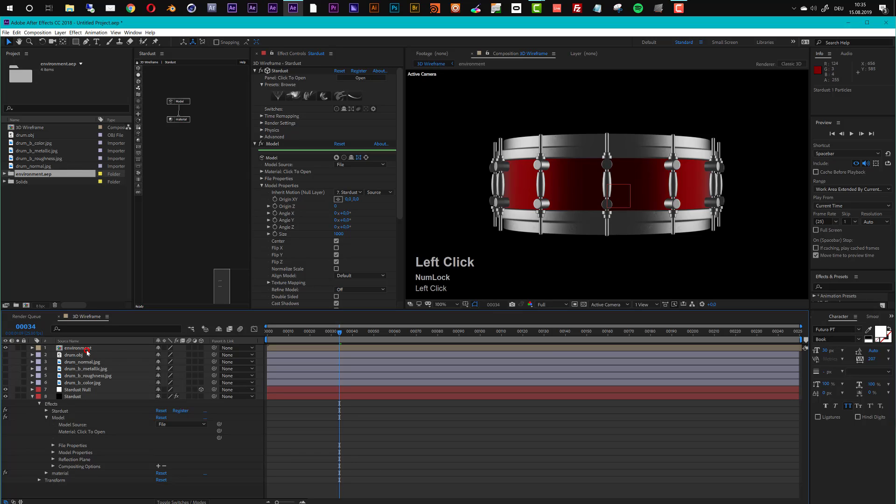
{"action": "left_click", "coordinate": [80, 397]}
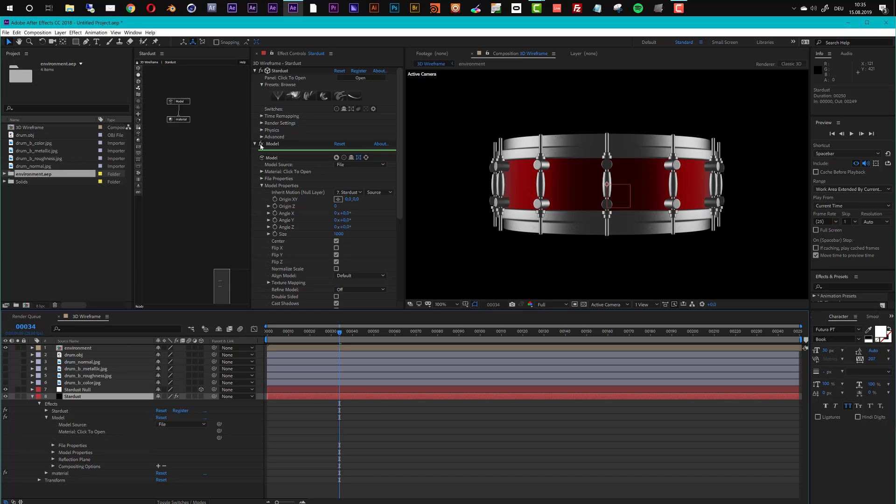
{"action": "double_click", "coordinate": [70, 350]}
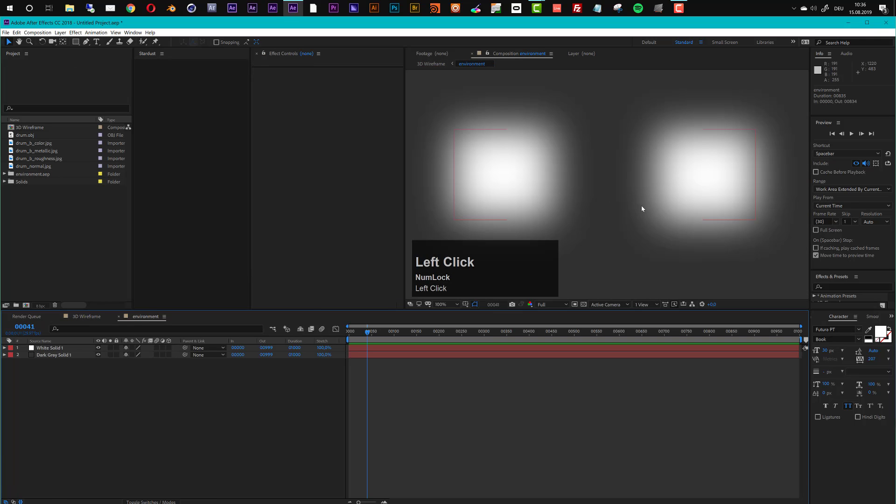
{"action": "left_click", "coordinate": [93, 318]}
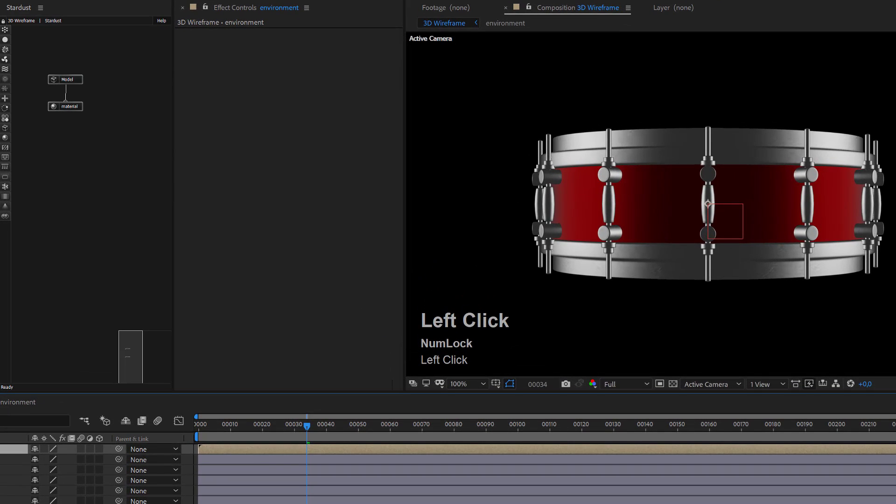
{"action": "left_click", "coordinate": [2, 503]}
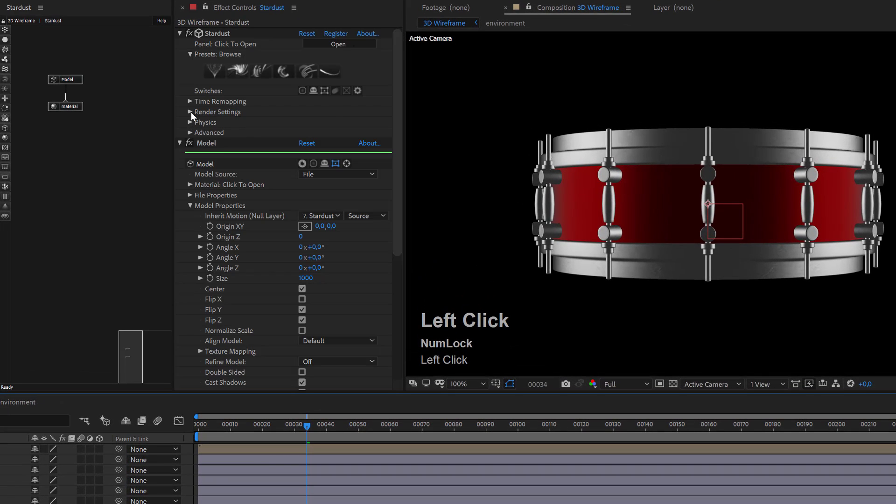
{"action": "left_click", "coordinate": [191, 112]}
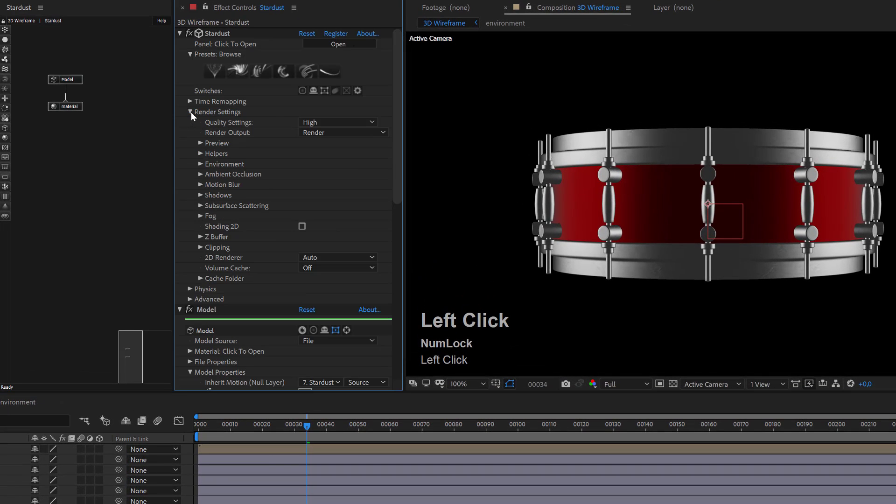
{"action": "left_click", "coordinate": [201, 164]}
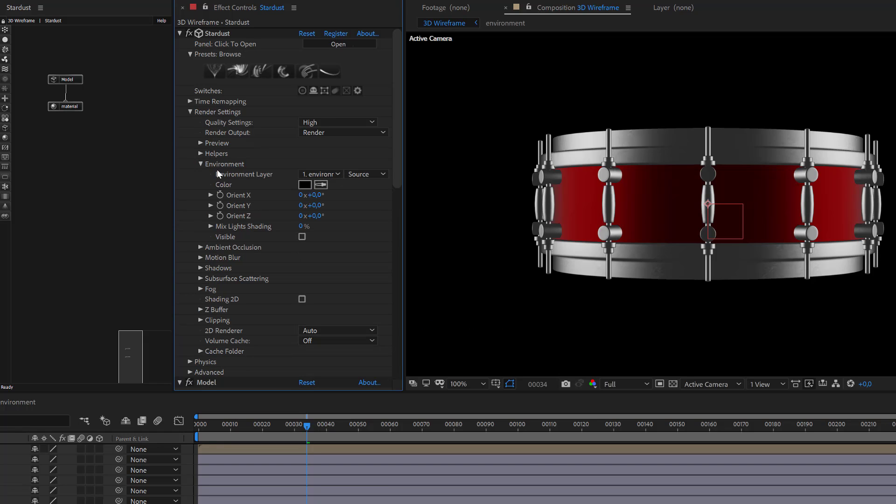
{"action": "left_click", "coordinate": [190, 112]}
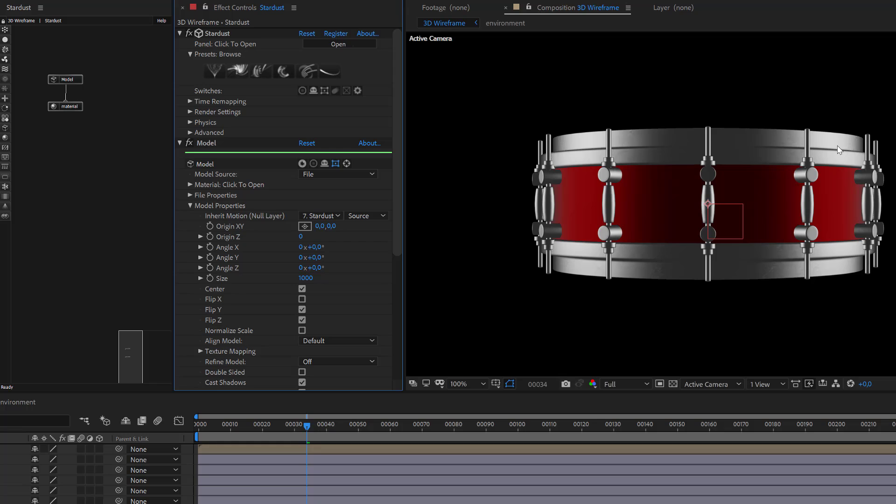
Switch the composition viewer to Custom View 1 and move the camera closer to the drum.
{"action": "left_click", "coordinate": [707, 385]}
{"action": "left_click", "coordinate": [729, 497]}
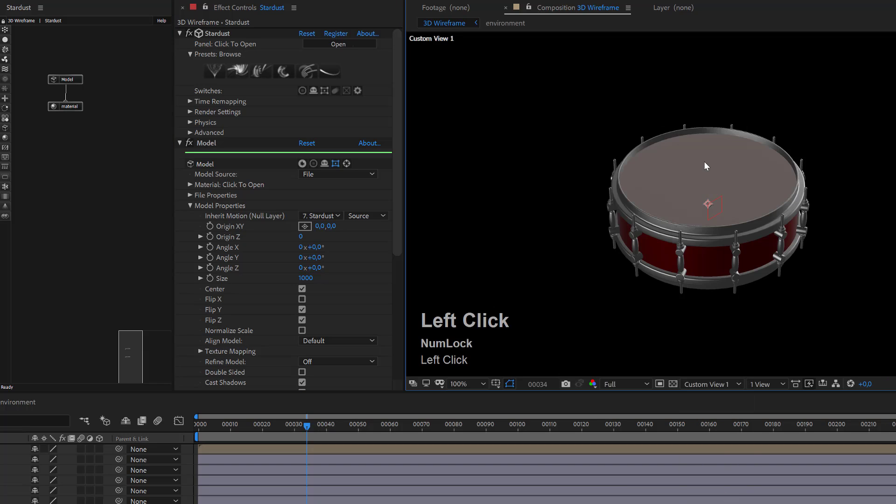
{"action": "key", "text": "c"}
{"action": "key", "text": "c"}
{"action": "key", "text": "c"}
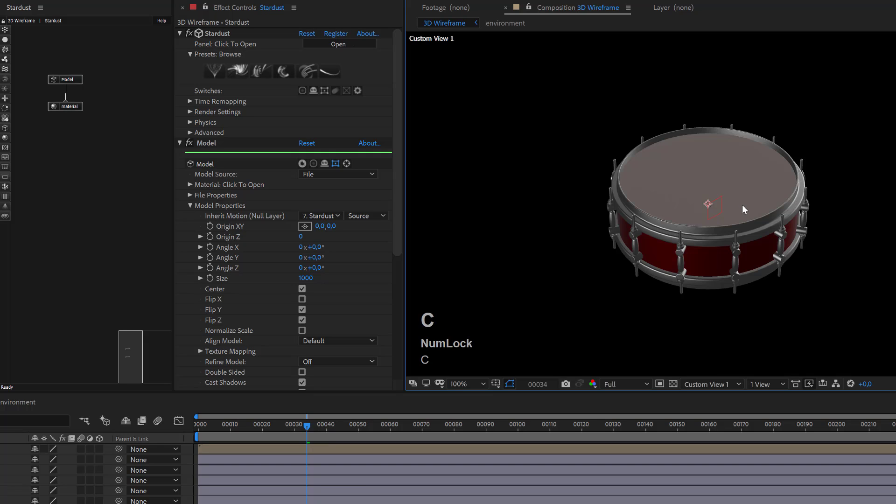
{"action": "key", "text": "c"}
{"action": "left_click_drag", "start_coordinate": [742, 204], "coordinate": [827, 76]}
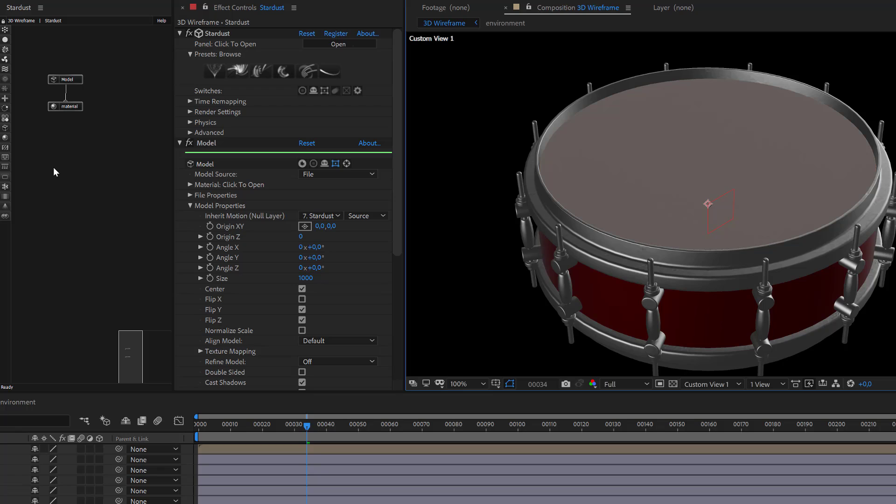
Create a new Emitter node in the Stardust graph below the drum's material node.
{"action": "right_click", "coordinate": [77, 142]}
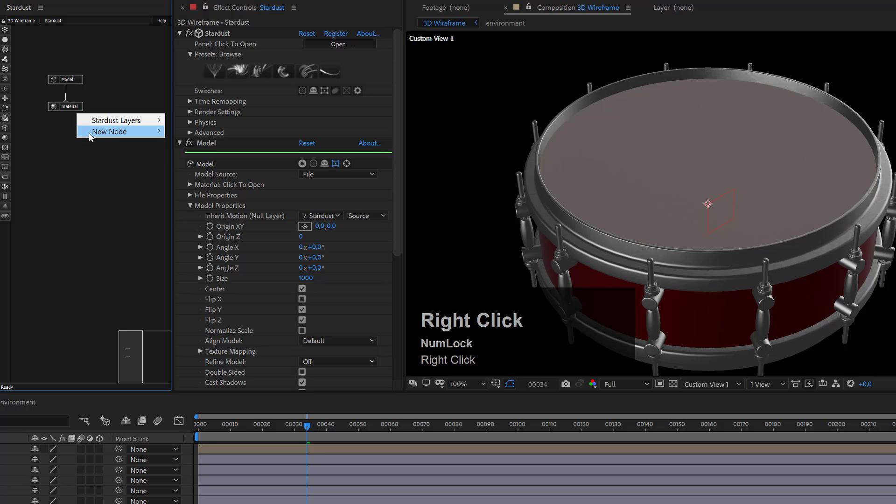
{"action": "mouse_move", "coordinate": [89, 132]}
{"action": "key", "text": "Num_Lock"}
{"action": "right_click", "coordinate": [60, 175]}
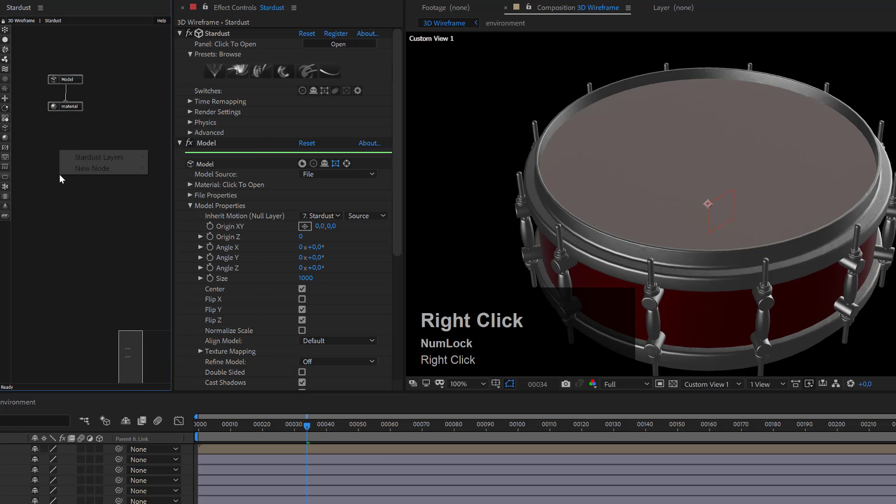
{"action": "left_click", "coordinate": [91, 168]}
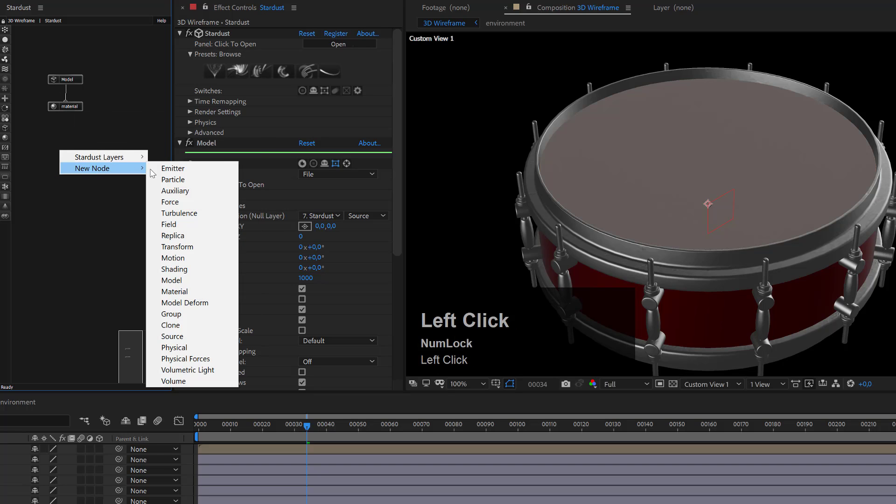
{"action": "left_click", "coordinate": [177, 168]}
Create a Particle node connected beneath the Emitter, with both nodes placed beside the drum's Model node.
{"action": "right_click", "coordinate": [80, 145]}
{"action": "left_click", "coordinate": [125, 139]}
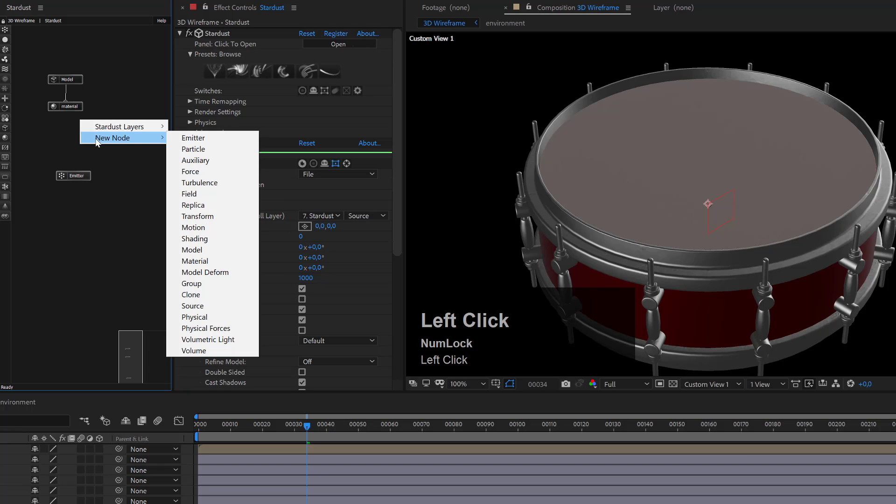
{"action": "left_click", "coordinate": [204, 153]}
{"action": "left_click_drag", "start_coordinate": [89, 145], "coordinate": [118, 81]}
{"action": "left_click_drag", "start_coordinate": [94, 144], "coordinate": [110, 99]}
Set the Emitter's type to Object, its emitting mode to Once and its speed to 0.
{"action": "left_click", "coordinate": [114, 82]}
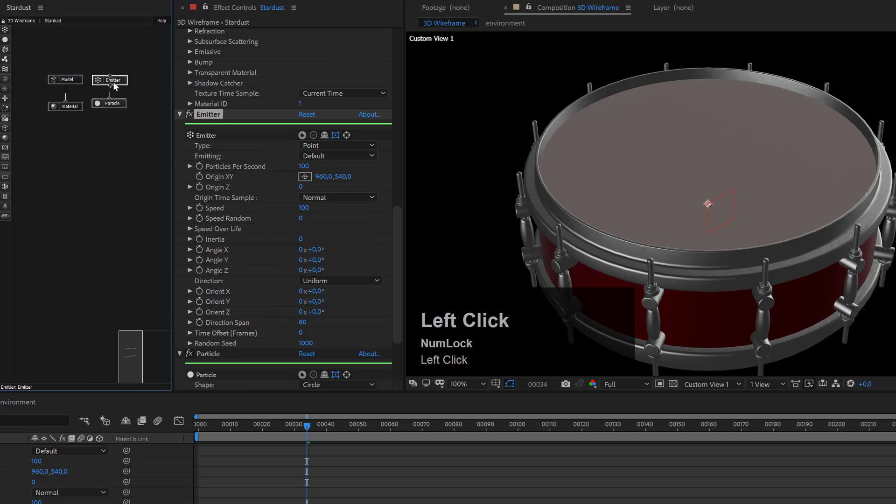
{"action": "left_click", "coordinate": [345, 145]}
{"action": "left_click", "coordinate": [350, 247]}
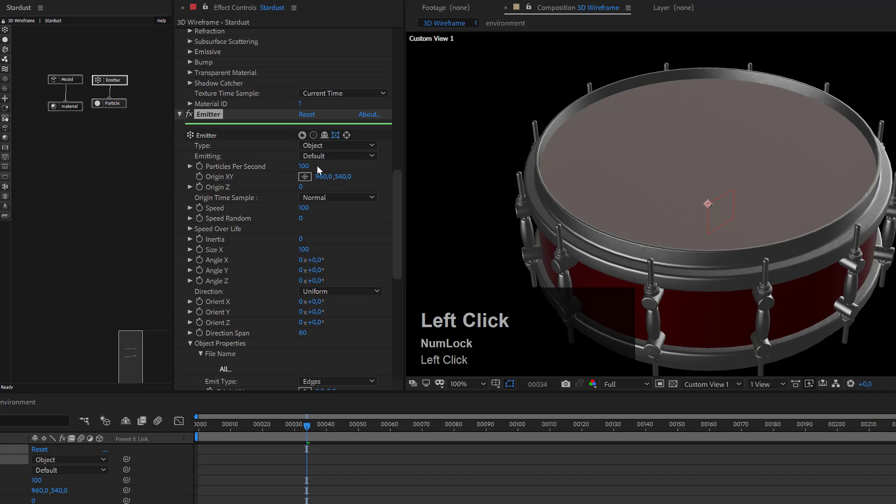
{"action": "left_click", "coordinate": [327, 156]}
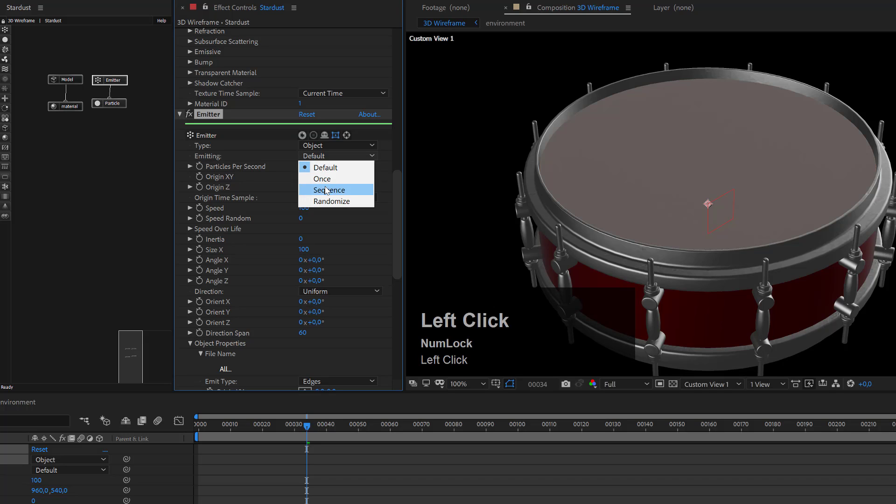
{"action": "left_click", "coordinate": [324, 179]}
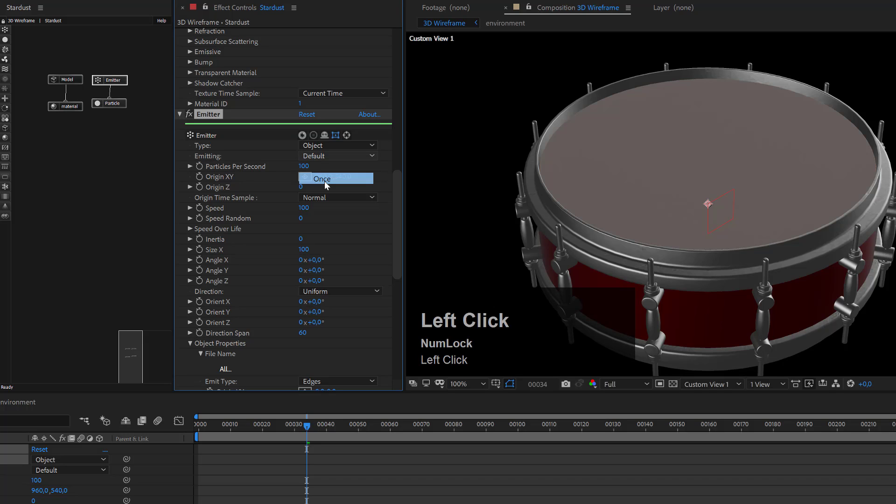
{"action": "left_click", "coordinate": [304, 208]}
{"action": "type", "text": "0"}
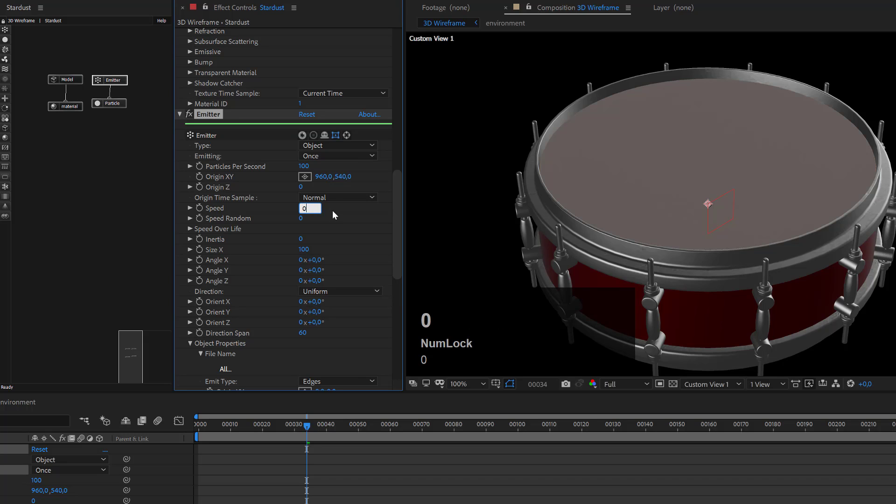
{"action": "scroll", "coordinate": [330, 217], "scroll_direction": "down", "scroll_amount": 2}
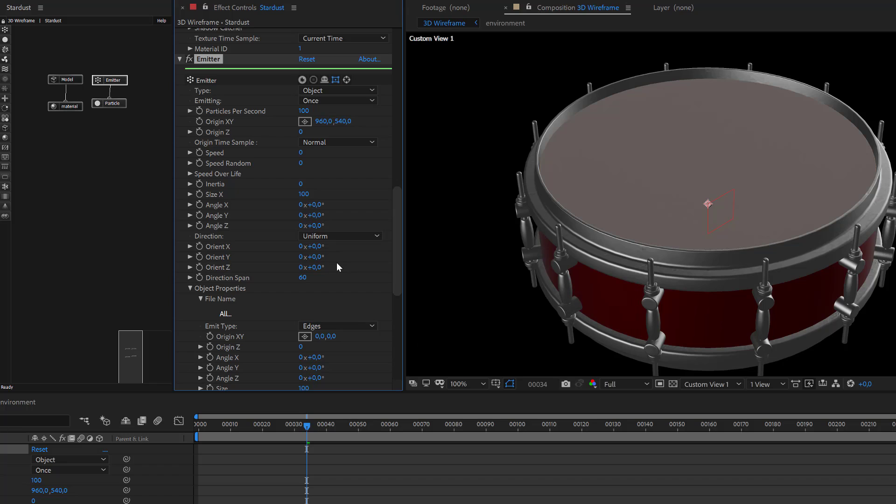
{"action": "scroll", "coordinate": [337, 263], "scroll_direction": "down", "scroll_amount": 2}
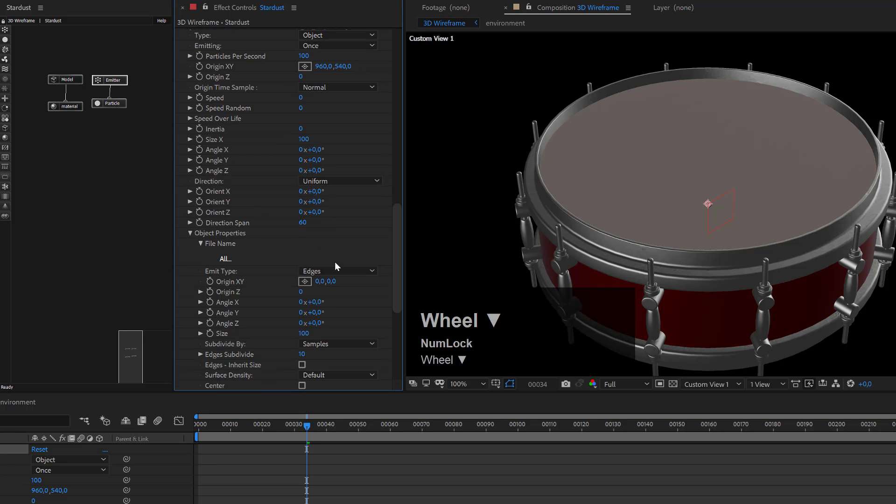
{"action": "left_click", "coordinate": [225, 260]}
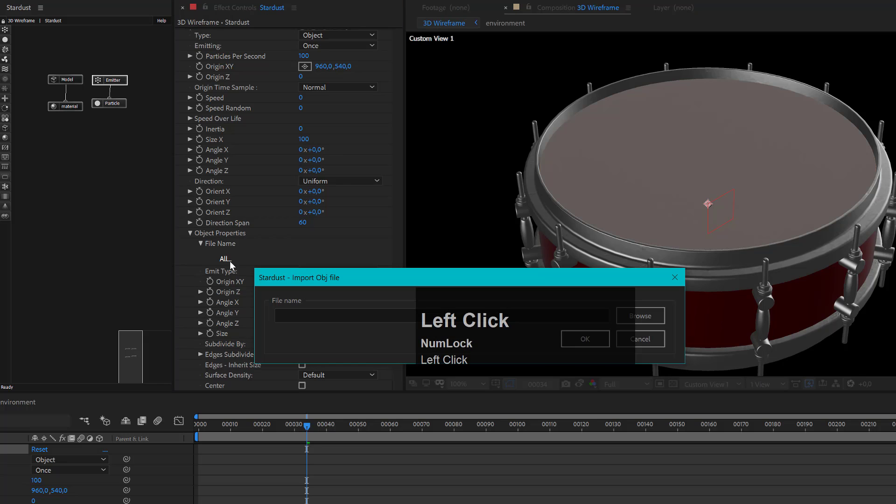
{"action": "left_click_drag", "start_coordinate": [397, 275], "coordinate": [448, 174]}
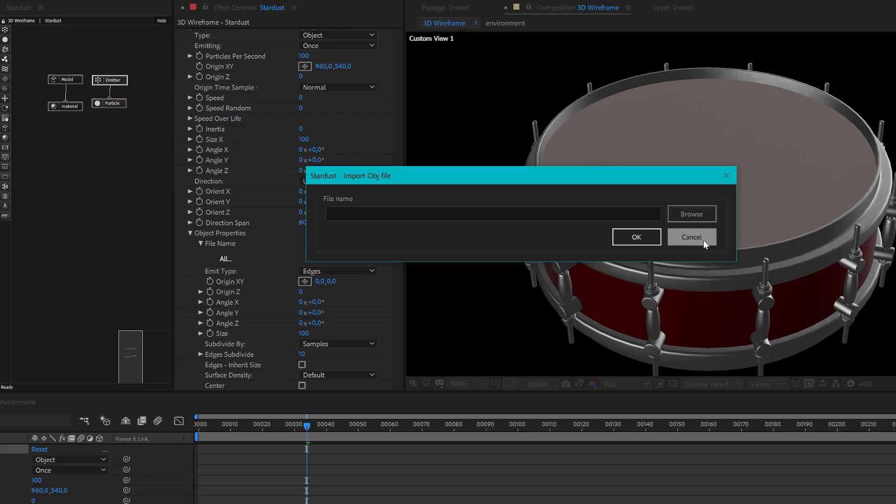
{"action": "left_click", "coordinate": [686, 240]}
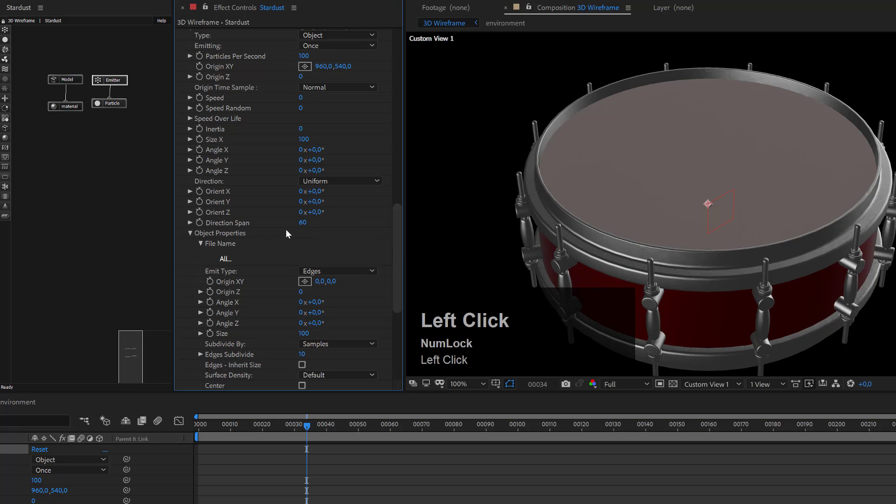
Attach the drum's Model node, together with its material node, beneath the Emitter node.
{"action": "left_click_drag", "start_coordinate": [58, 55], "coordinate": [69, 113]}
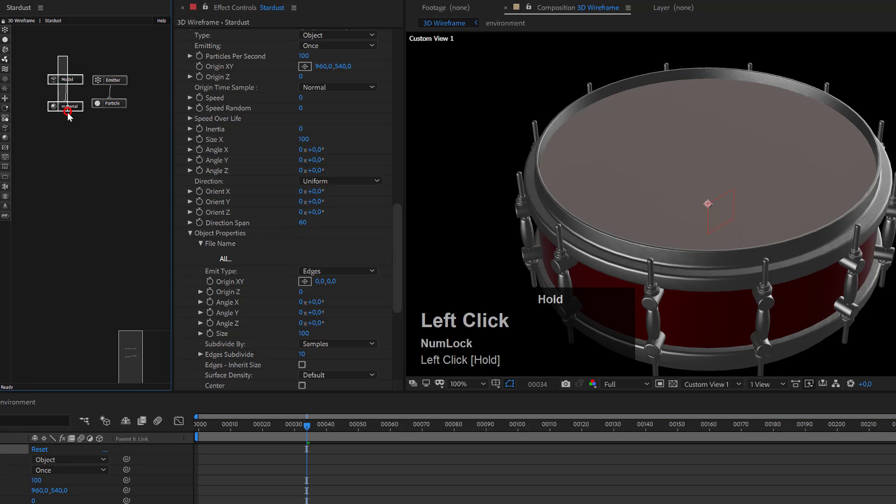
{"action": "left_click_drag", "start_coordinate": [77, 83], "coordinate": [111, 84]}
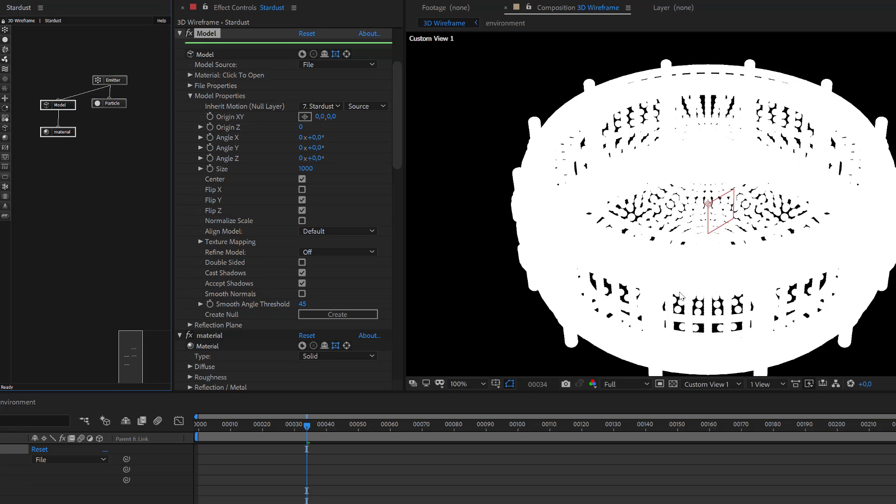
Set the Particle node's life to 10 seconds and its particle size to 1 pixel.
{"action": "left_click", "coordinate": [105, 104]}
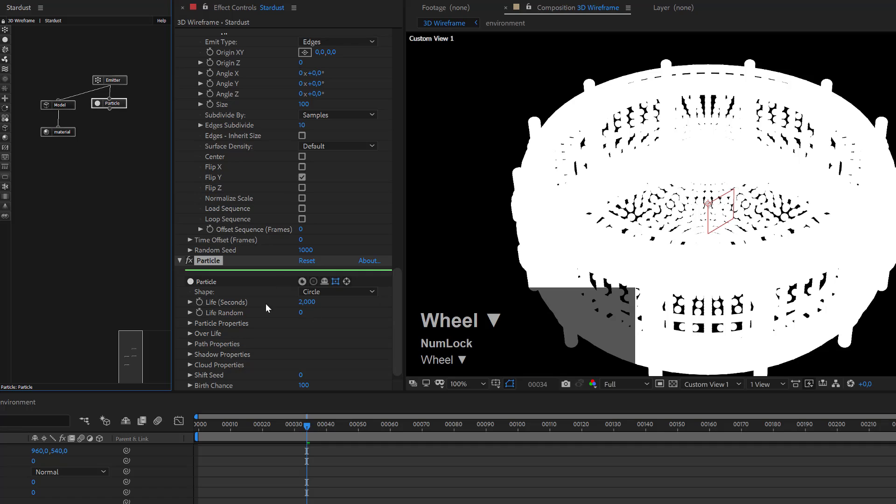
{"action": "left_click", "coordinate": [310, 303]}
{"action": "type", "text": "10"}
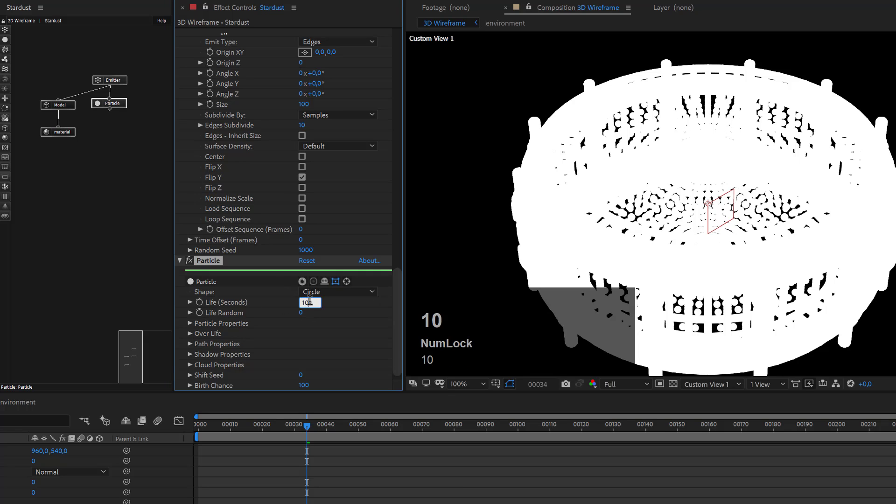
{"action": "key", "text": "Return"}
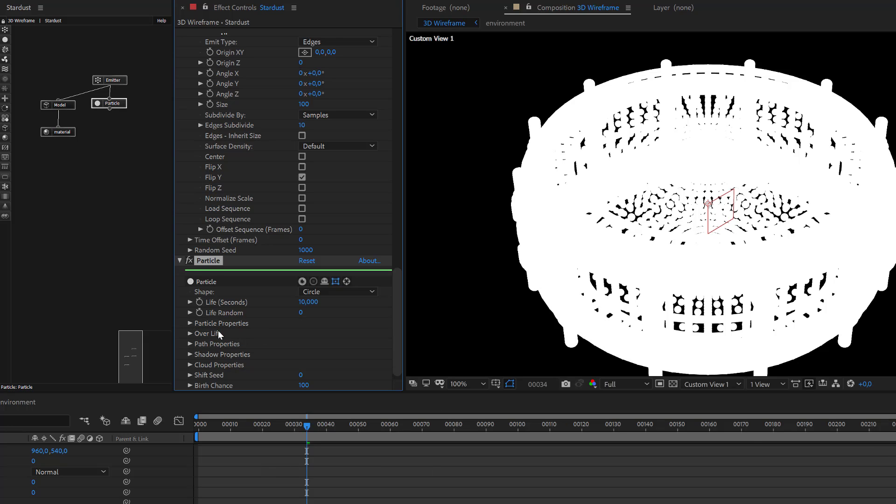
{"action": "left_click", "coordinate": [189, 324]}
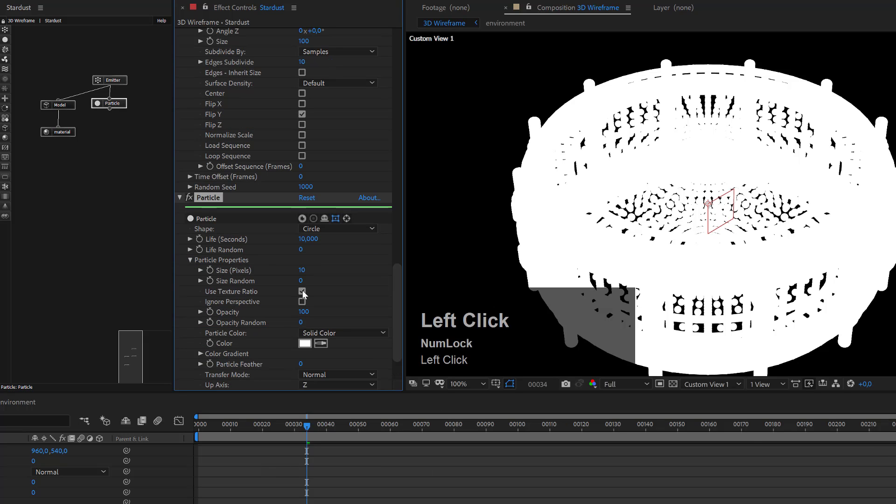
{"action": "left_click", "coordinate": [304, 275]}
{"action": "type", "text": "1"}
{"action": "left_click", "coordinate": [335, 280]}
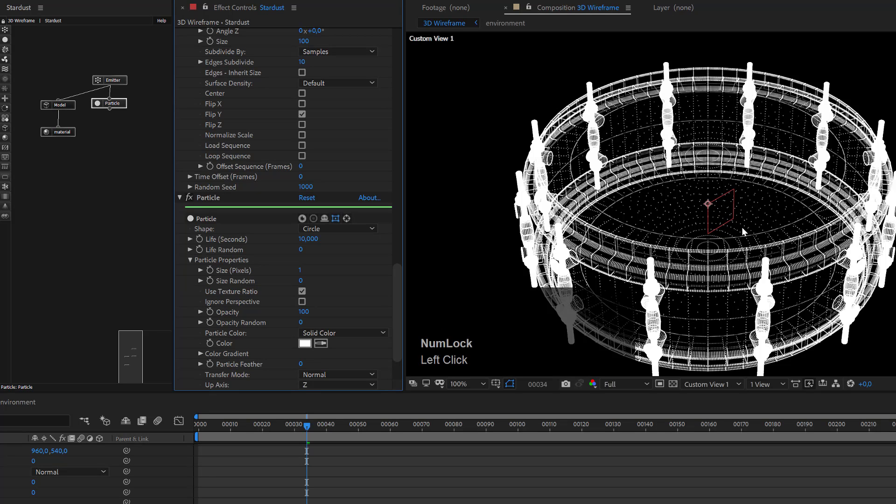
Set Edges Subdivide to 0 in the Emitter's object properties and check the particles on the drum.
{"action": "scroll", "coordinate": [727, 214], "scroll_direction": "up", "scroll_amount": 1}
{"action": "scroll", "coordinate": [726, 215], "scroll_direction": "down", "scroll_amount": 1}
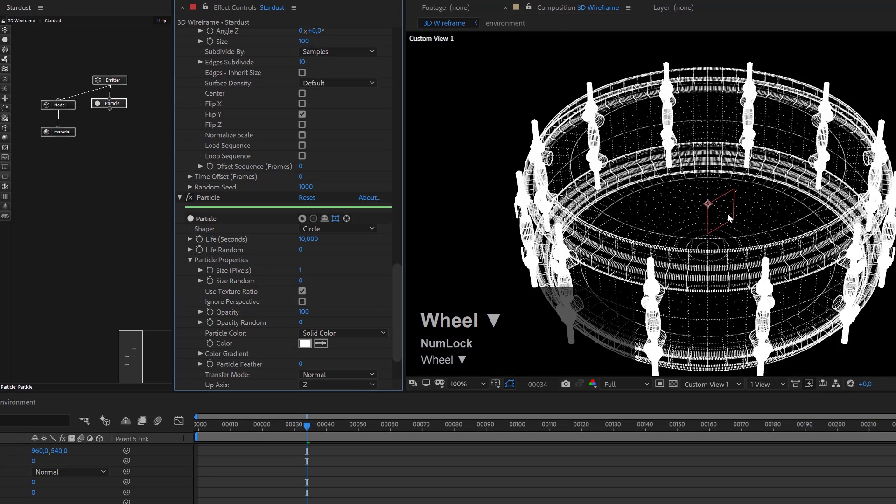
{"action": "scroll", "coordinate": [738, 242], "scroll_direction": "up", "scroll_amount": 1}
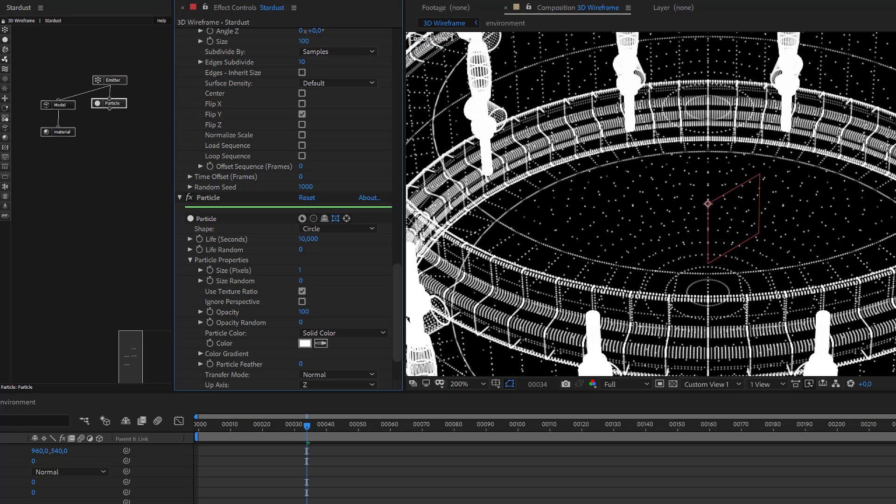
{"action": "scroll", "coordinate": [735, 242], "scroll_direction": "down", "scroll_amount": 1}
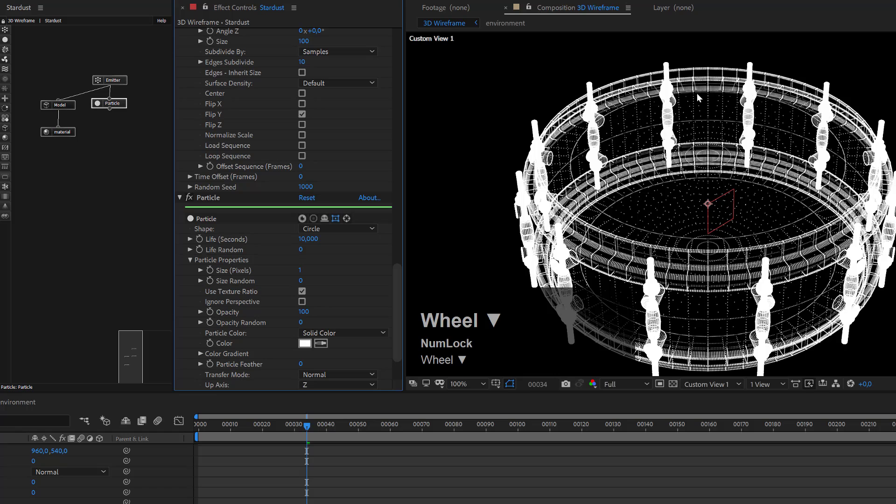
{"action": "scroll", "coordinate": [711, 119], "scroll_direction": "up", "scroll_amount": 1}
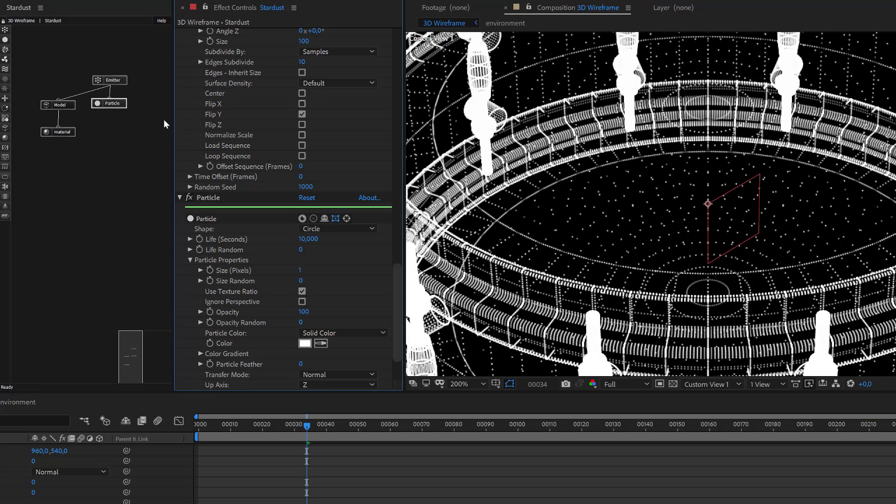
{"action": "left_click", "coordinate": [107, 80]}
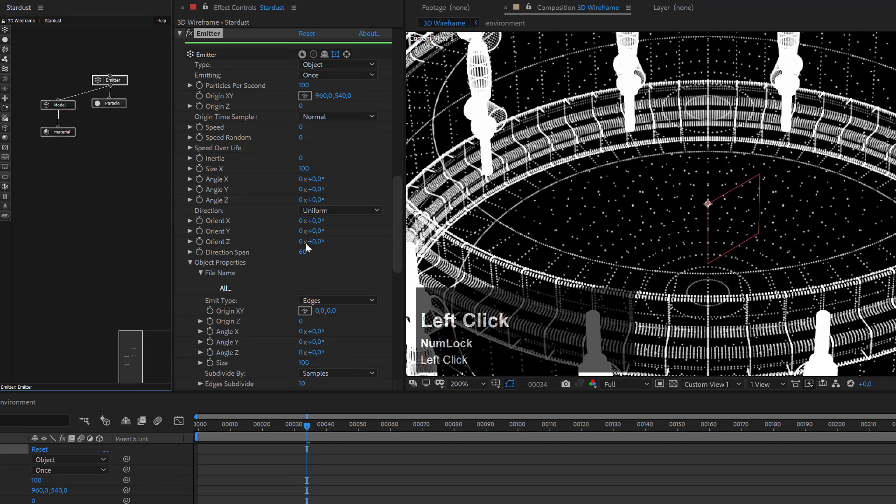
{"action": "scroll", "coordinate": [306, 247], "scroll_direction": "down", "scroll_amount": 3}
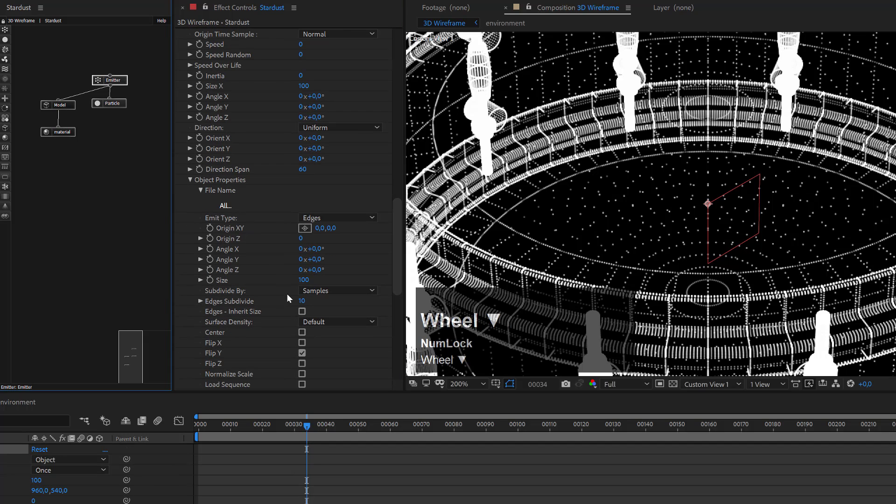
{"action": "left_click", "coordinate": [302, 302]}
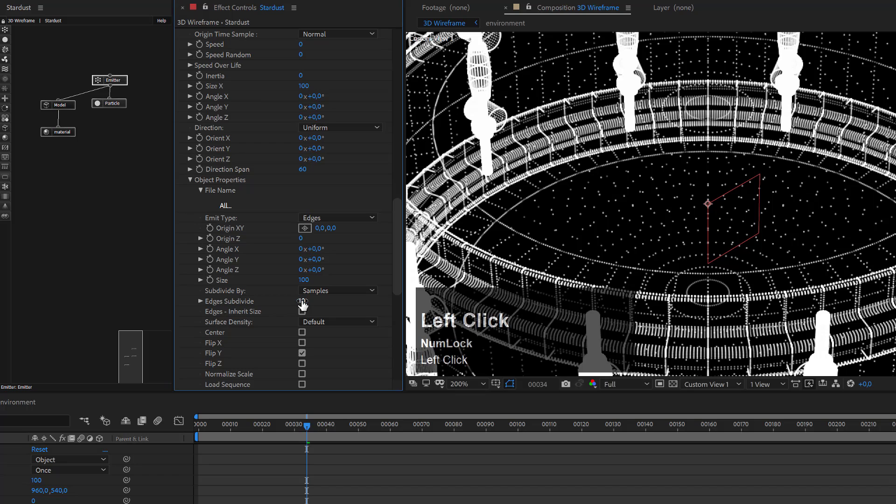
{"action": "type", "text": "0"}
{"action": "key", "text": "Return"}
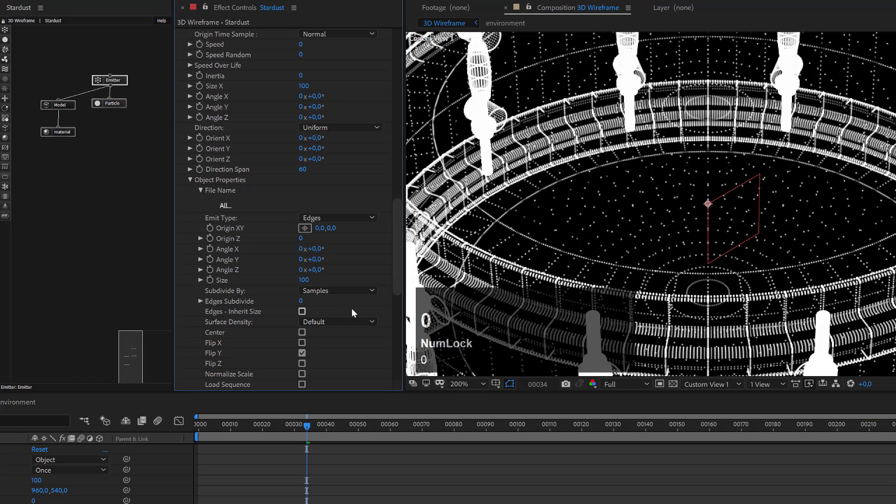
{"action": "scroll", "coordinate": [573, 222], "scroll_direction": "down", "scroll_amount": 2}
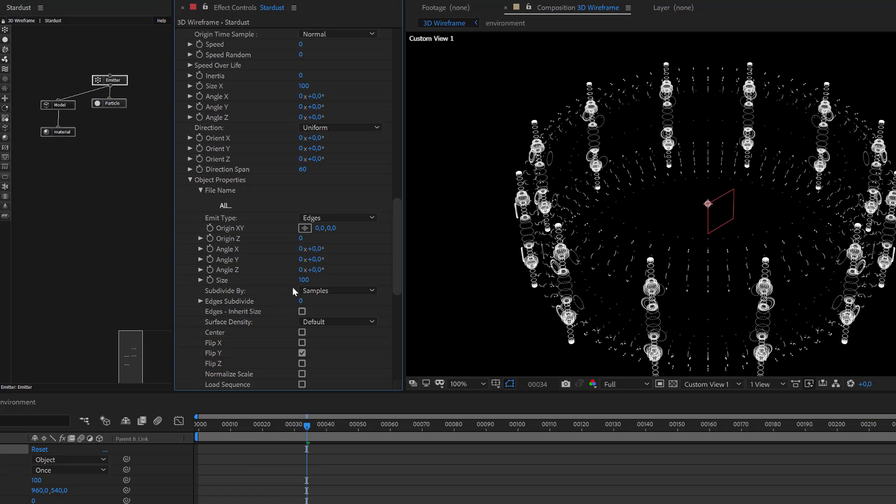
Try an Edges Subdivide value of 25 on the Emitter, inspect the wireframe up close, and restore the value to 0.
{"action": "left_click", "coordinate": [300, 304]}
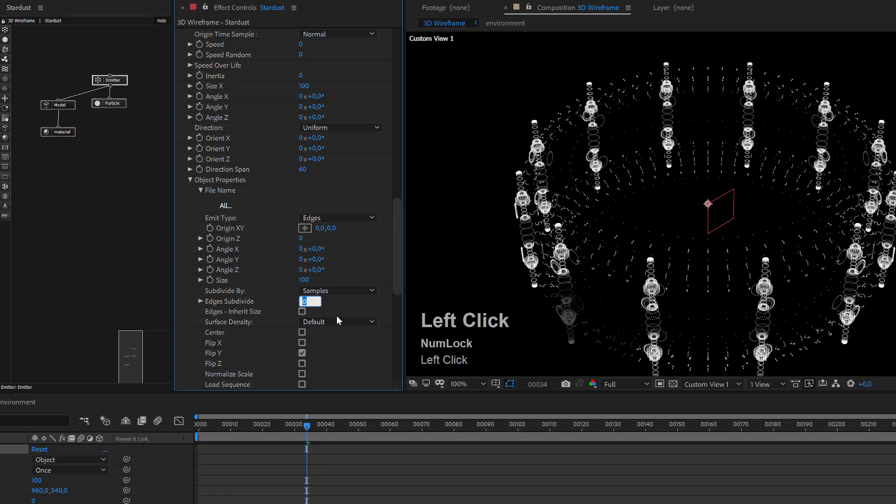
{"action": "type", "text": "25"}
{"action": "key", "text": "Return"}
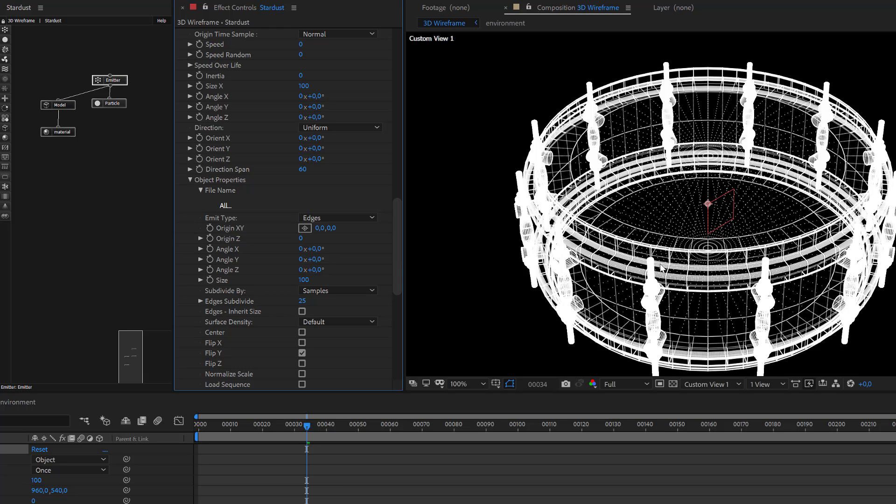
{"action": "scroll", "coordinate": [705, 200], "scroll_direction": "up", "scroll_amount": 2}
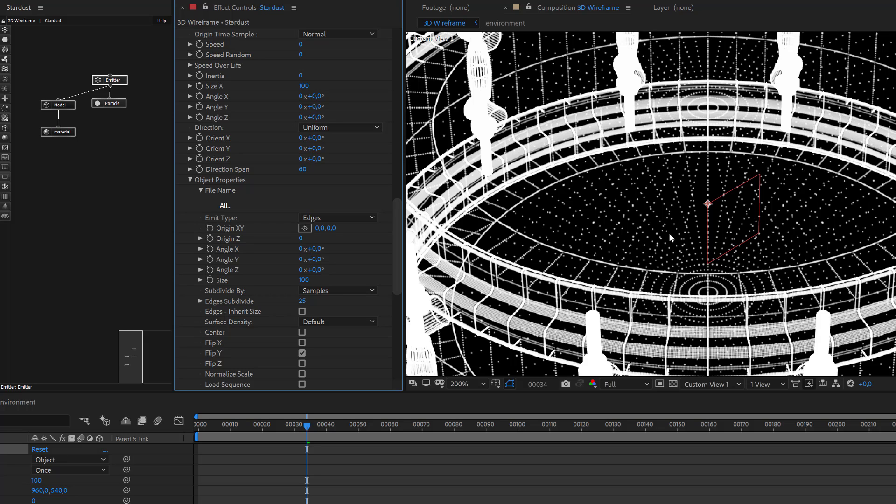
{"action": "scroll", "coordinate": [670, 237], "scroll_direction": "down", "scroll_amount": 2}
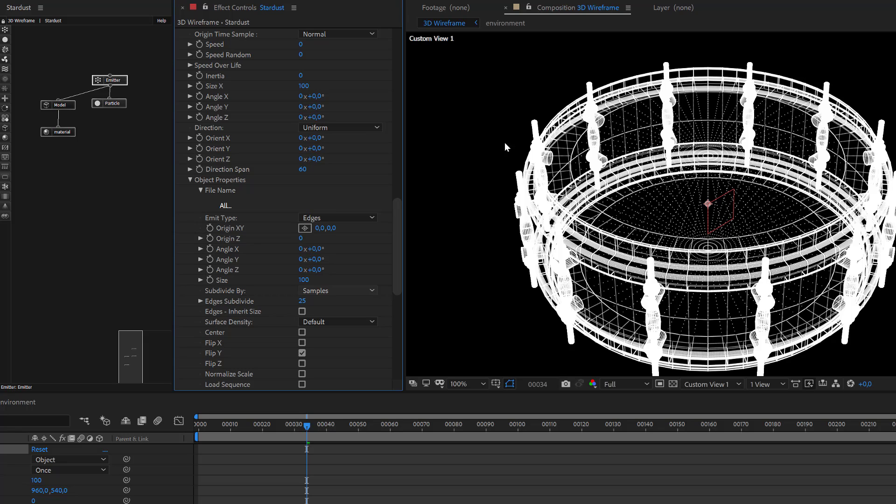
{"action": "left_click", "coordinate": [302, 302]}
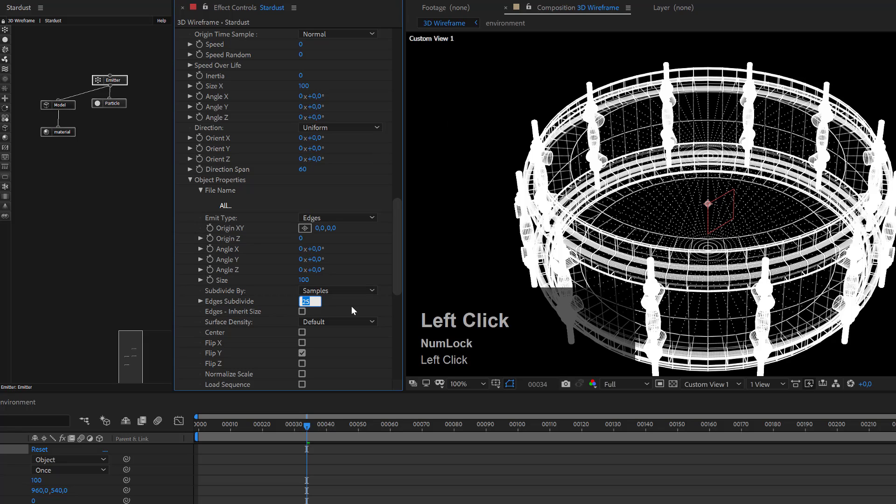
{"action": "type", "text": "0"}
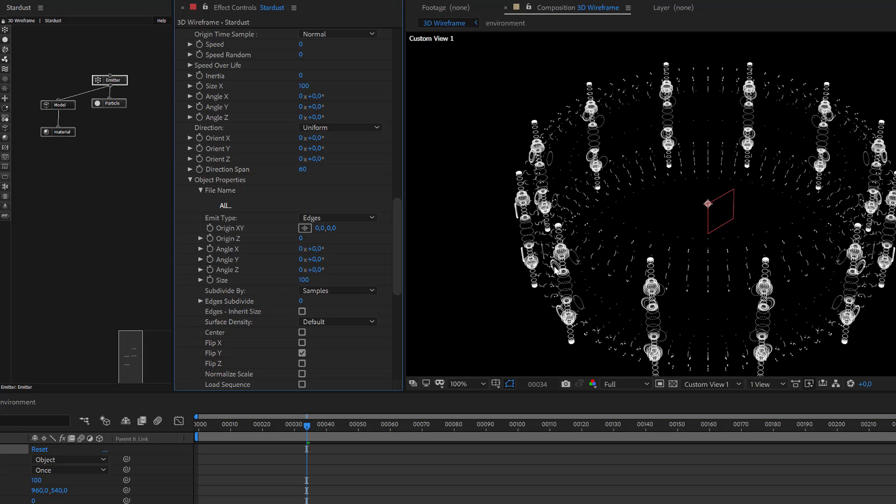
Set the Particle node's shape to Model.
{"action": "left_click", "coordinate": [117, 104]}
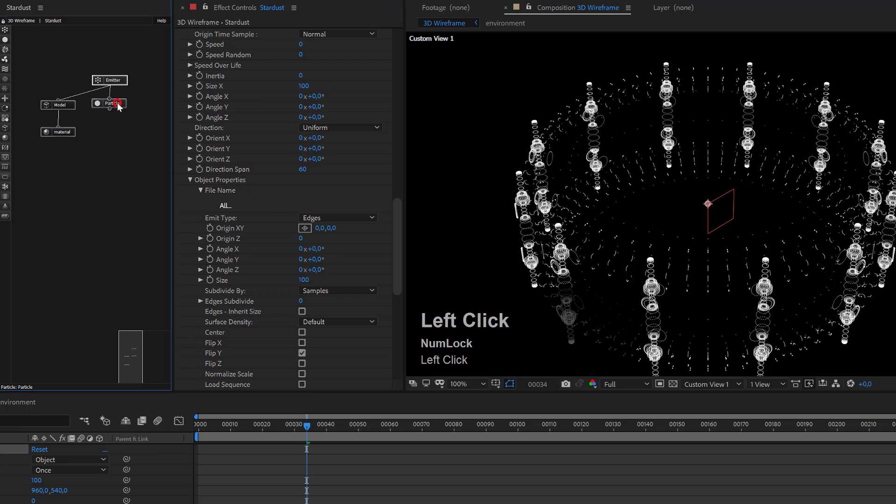
{"action": "scroll", "coordinate": [390, 242], "scroll_direction": "down", "scroll_amount": 1}
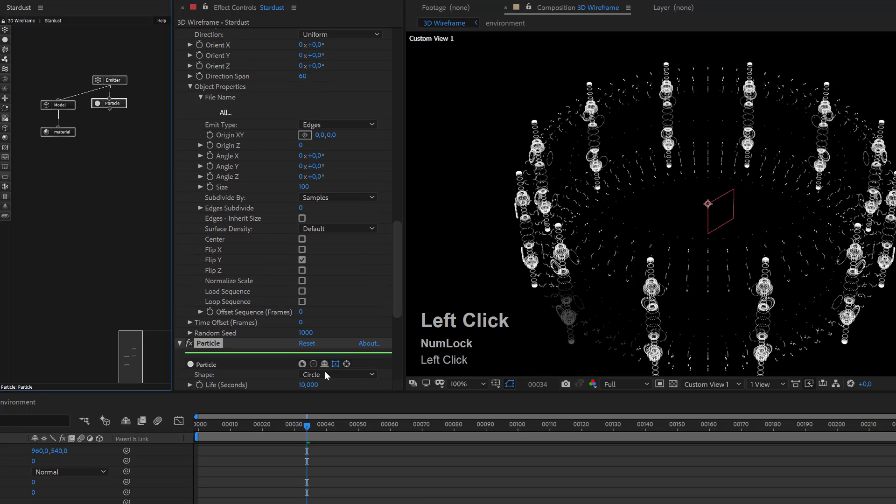
{"action": "left_click", "coordinate": [325, 375]}
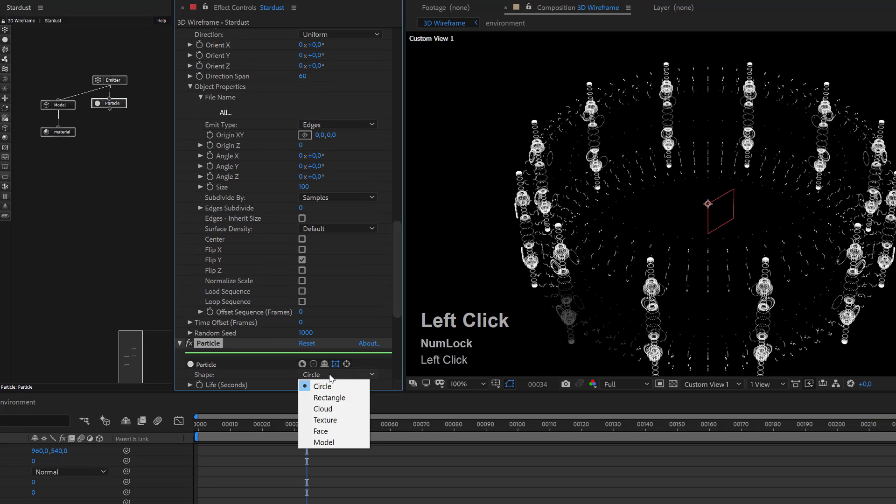
{"action": "left_click", "coordinate": [333, 442]}
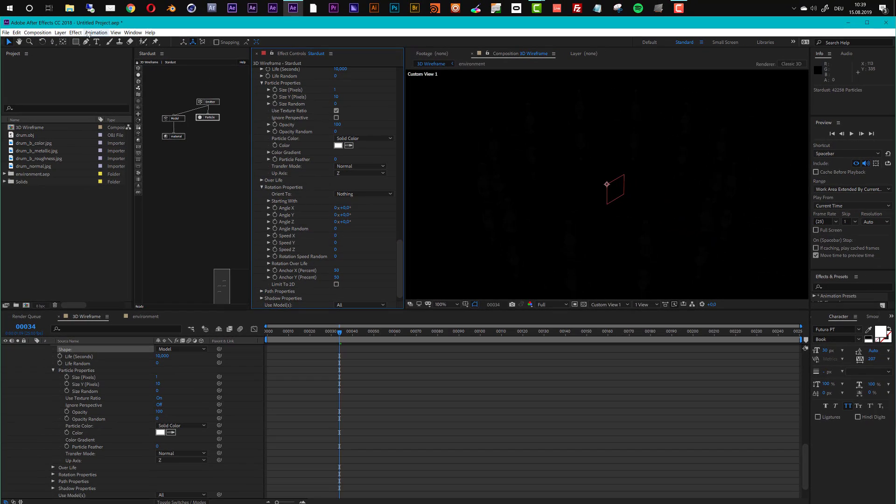
Add a Point light layer to the 3D Wireframe composition and check how it lights the particles.
{"action": "left_click", "coordinate": [60, 32]}
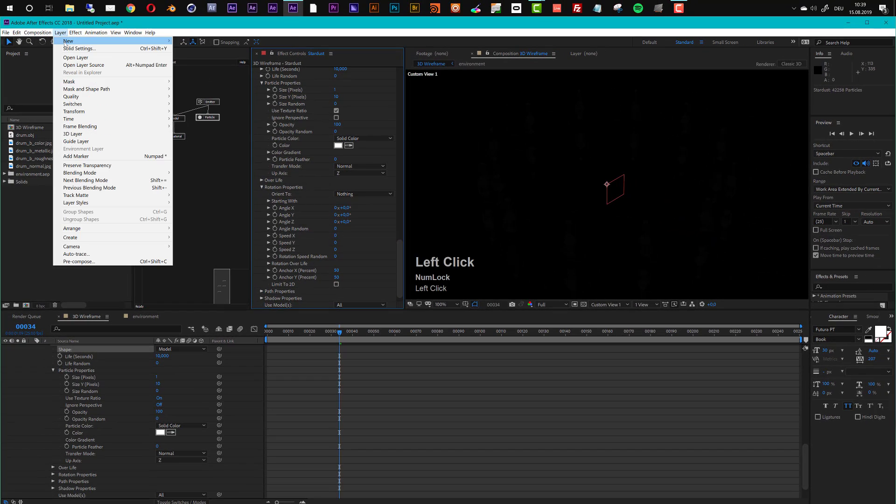
{"action": "mouse_move", "coordinate": [65, 42]}
{"action": "left_click", "coordinate": [196, 56]}
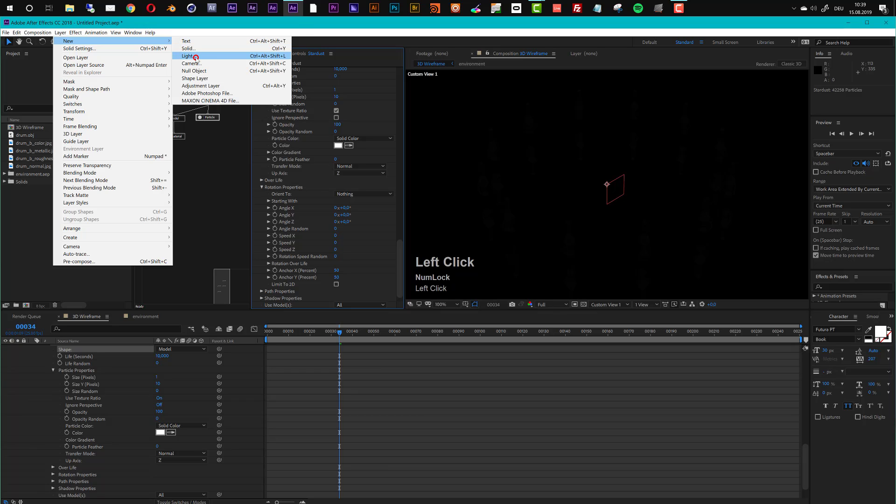
{"action": "left_click", "coordinate": [78, 82]}
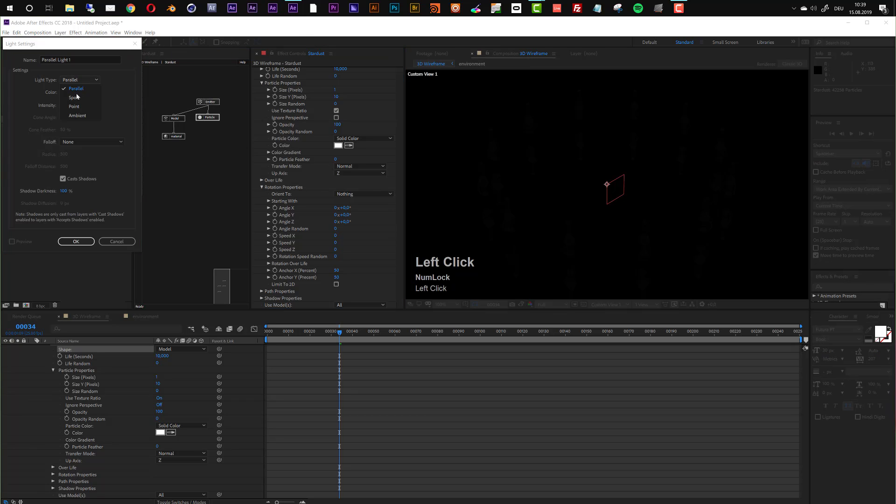
{"action": "left_click", "coordinate": [75, 106]}
{"action": "left_click", "coordinate": [75, 241]}
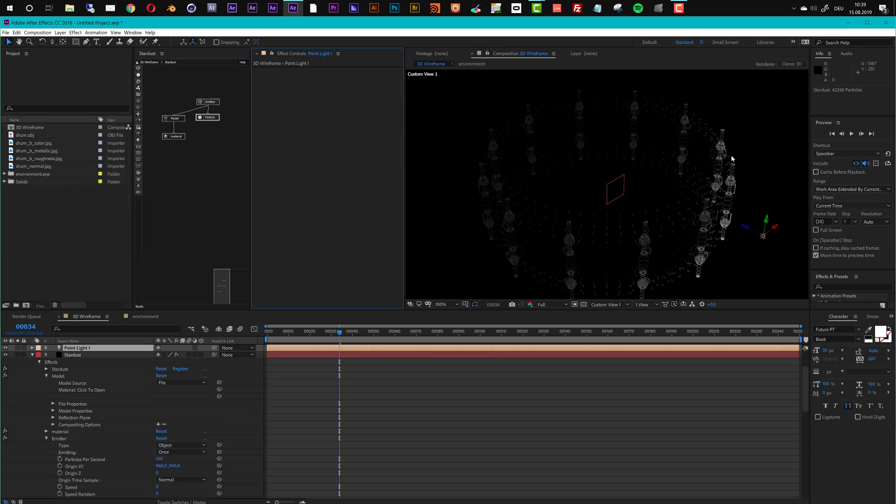
{"action": "scroll", "coordinate": [715, 205], "scroll_direction": "up", "scroll_amount": 2}
{"action": "scroll", "coordinate": [712, 206], "scroll_direction": "down", "scroll_amount": 2}
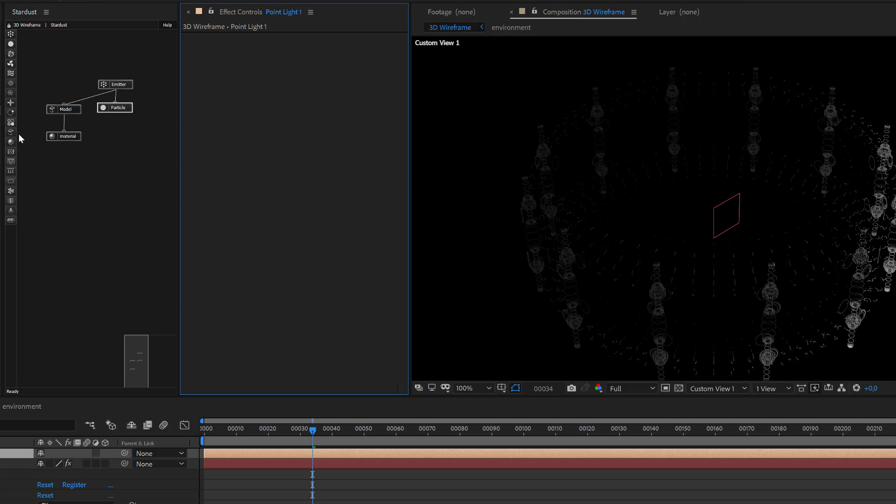
Add a new Model node to the Stardust graph and connect it beneath the Particle node.
{"action": "right_click", "coordinate": [98, 140]}
{"action": "left_click", "coordinate": [124, 156]}
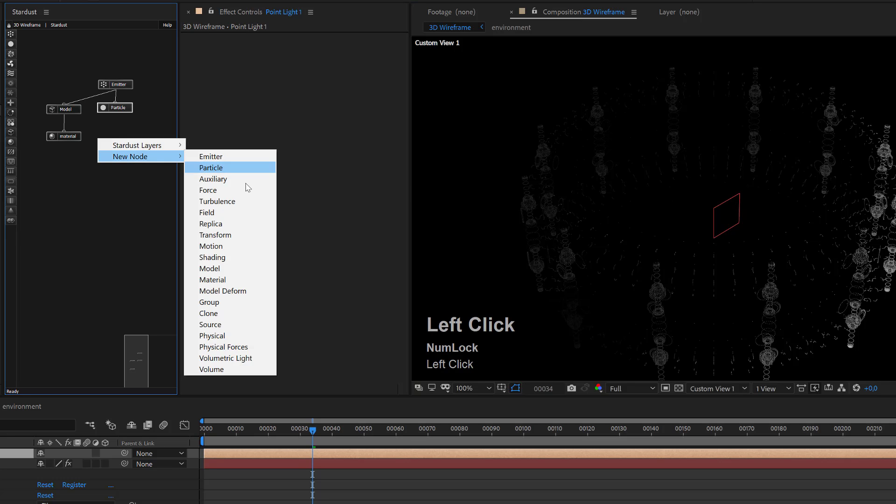
{"action": "left_click", "coordinate": [225, 269]}
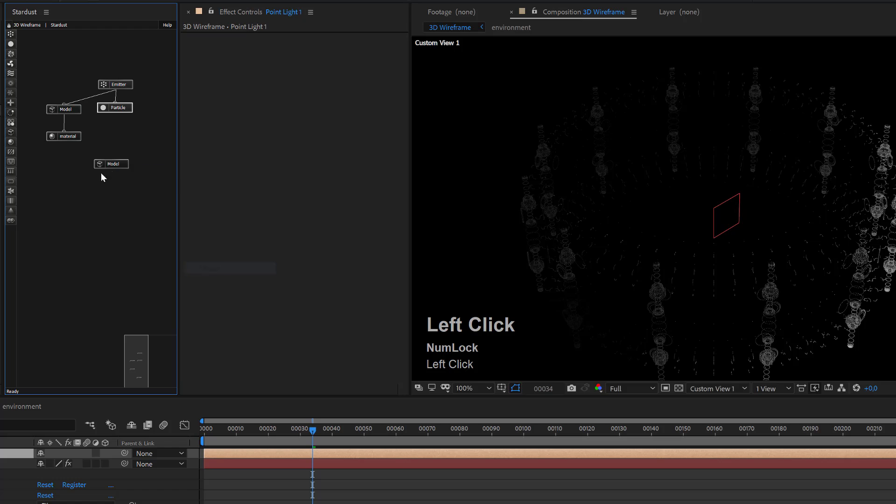
{"action": "left_click_drag", "start_coordinate": [120, 166], "coordinate": [114, 111]}
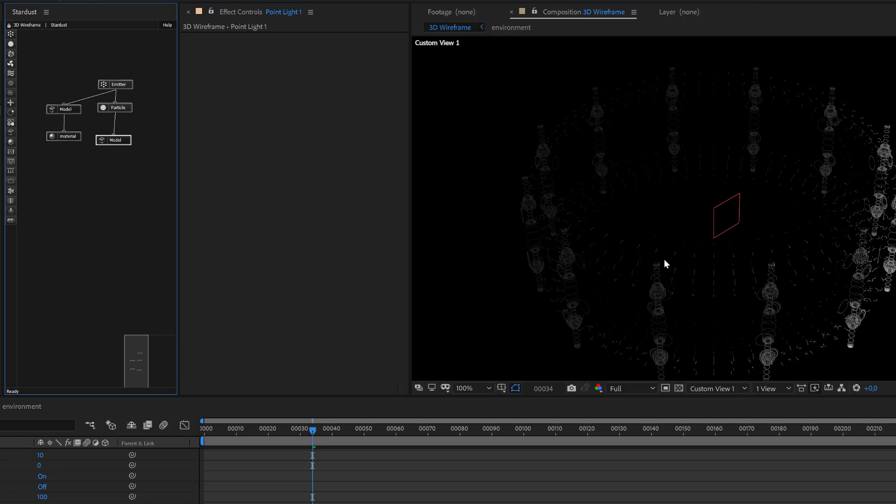
Set the model source of the Model node under Particle to Primitive.
{"action": "left_click", "coordinate": [116, 141]}
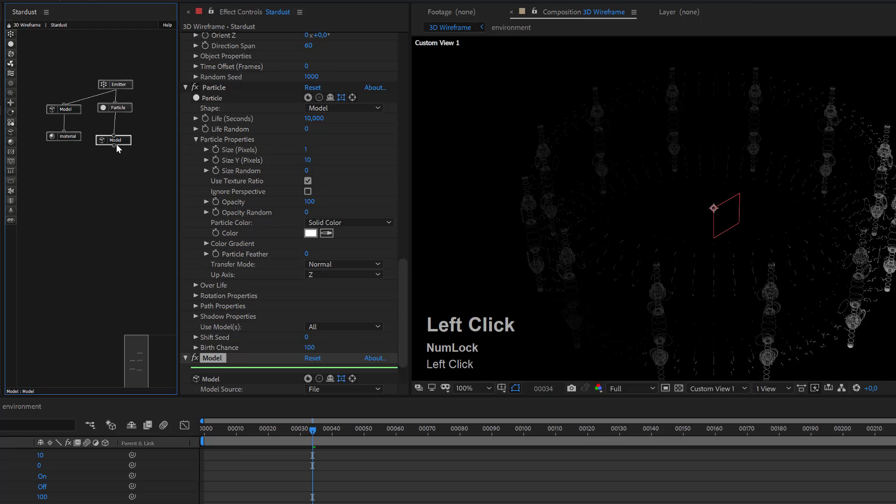
{"action": "scroll", "coordinate": [351, 294], "scroll_direction": "down", "scroll_amount": 3}
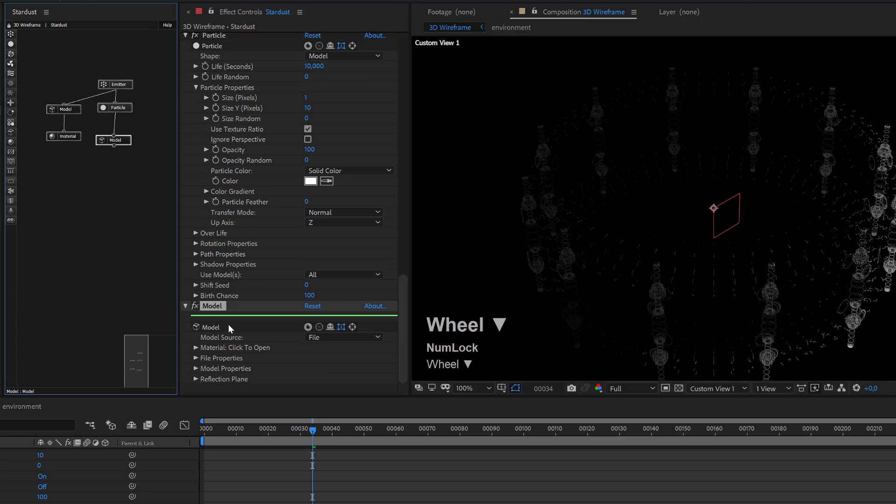
{"action": "left_click", "coordinate": [334, 337]}
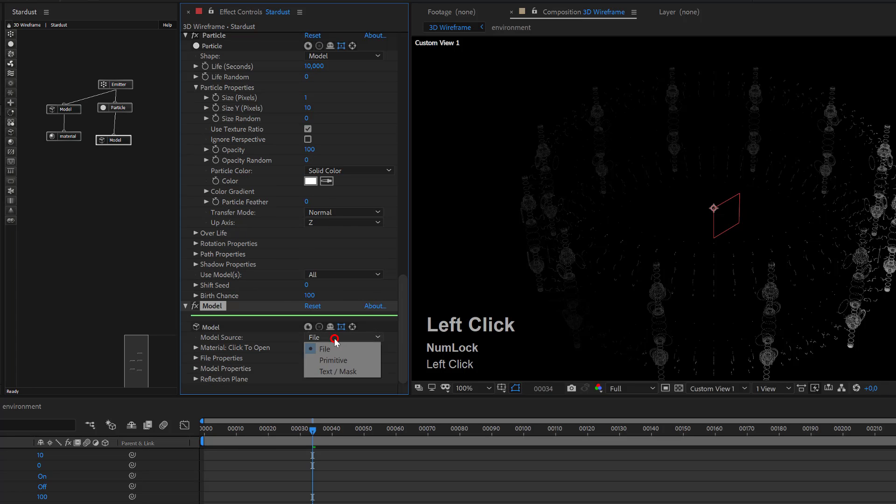
{"action": "left_click", "coordinate": [345, 364]}
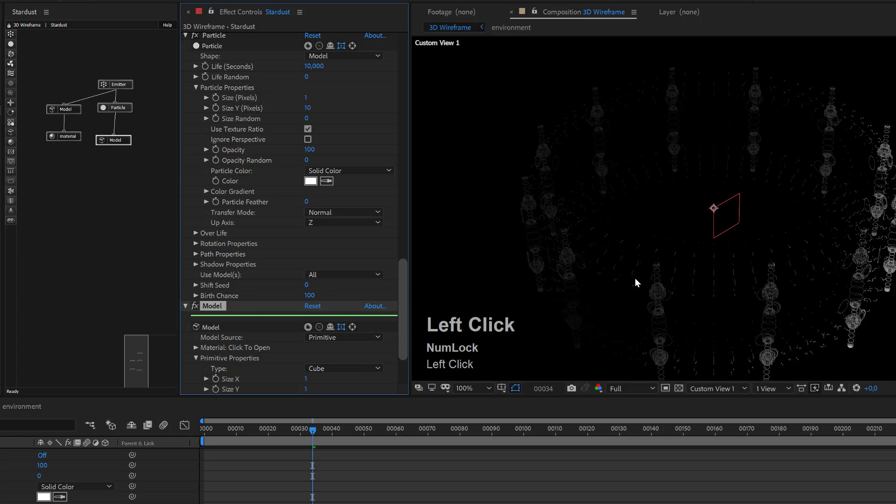
Set the cube primitive's Segments X, Y and Z to 1.
{"action": "left_click_drag", "start_coordinate": [402, 313], "coordinate": [401, 347]}
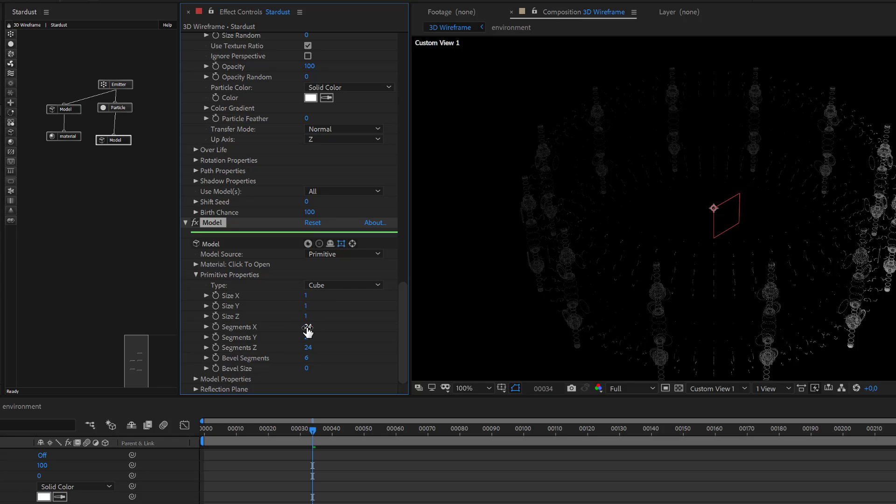
{"action": "left_click", "coordinate": [308, 326]}
{"action": "type", "text": "1"}
{"action": "key", "text": "Tab"}
{"action": "type", "text": "1"}
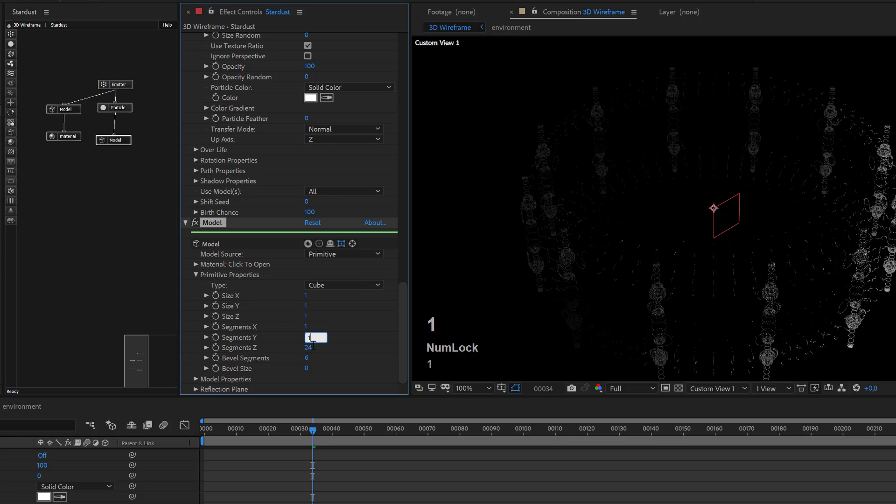
{"action": "left_click", "coordinate": [310, 351]}
{"action": "left_click", "coordinate": [310, 348]}
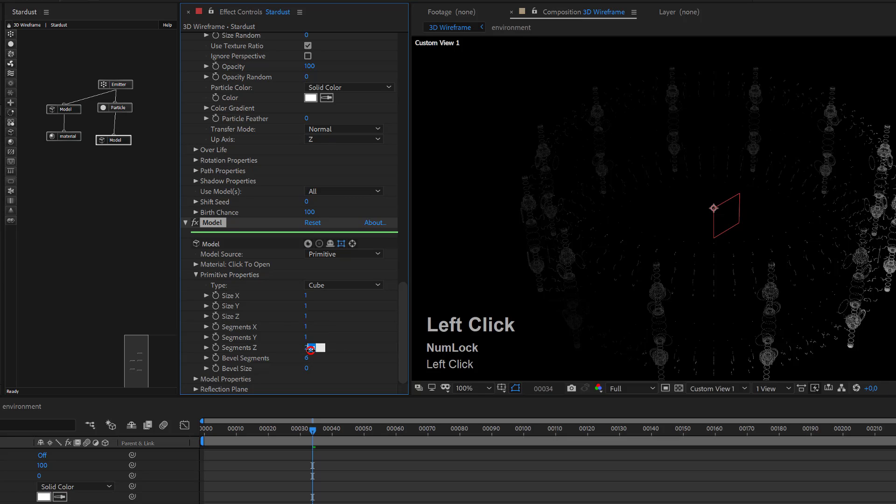
{"action": "type", "text": "1"}
{"action": "left_click", "coordinate": [335, 331]}
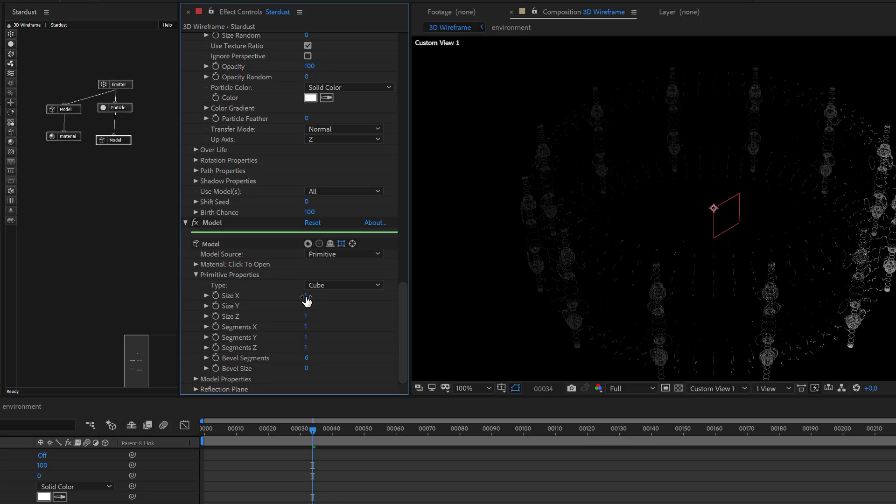
Set the cube primitive's Size X, Y and Z to 5 and inspect the cube particles up close.
{"action": "left_click", "coordinate": [306, 297]}
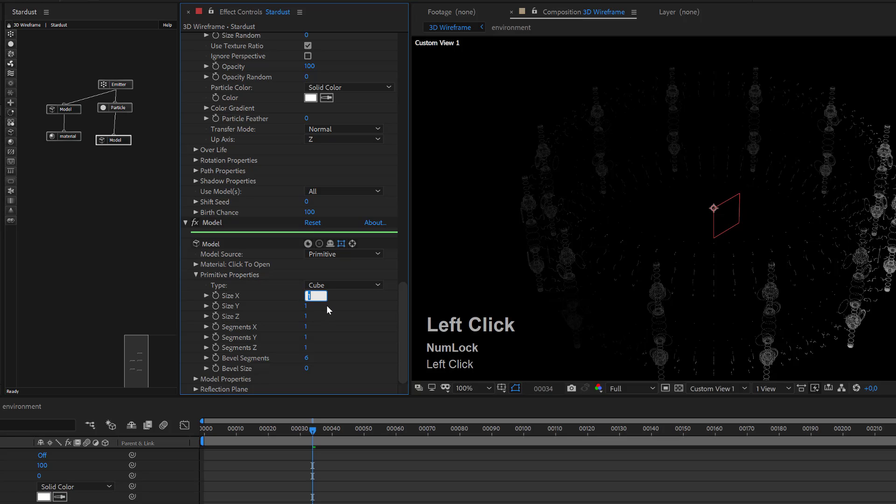
{"action": "type", "text": "5"}
{"action": "key", "text": "Tab"}
{"action": "type", "text": "5"}
{"action": "key", "text": "Tab"}
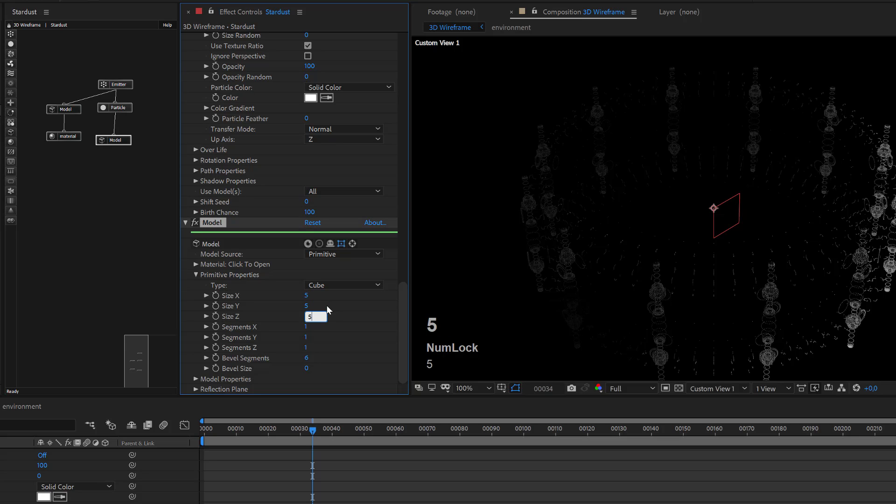
{"action": "scroll", "coordinate": [854, 246], "scroll_direction": "up", "scroll_amount": 2}
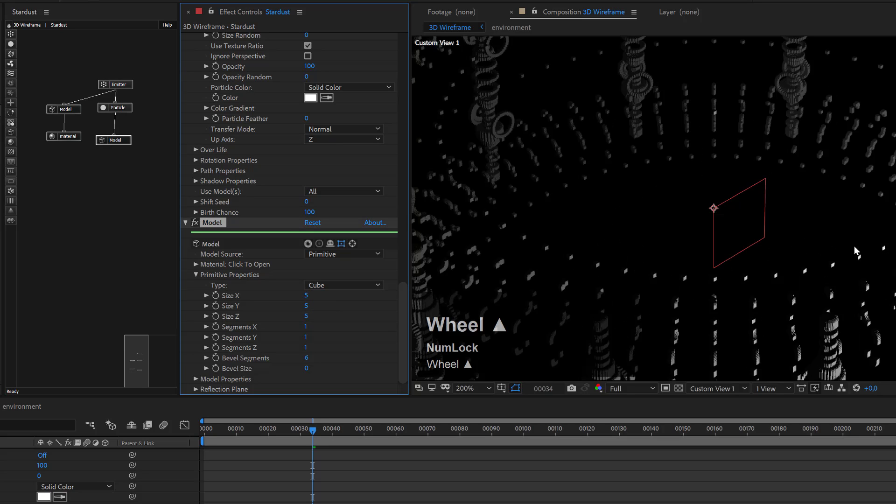
{"action": "left_click_drag", "start_coordinate": [880, 266], "coordinate": [783, 139]}
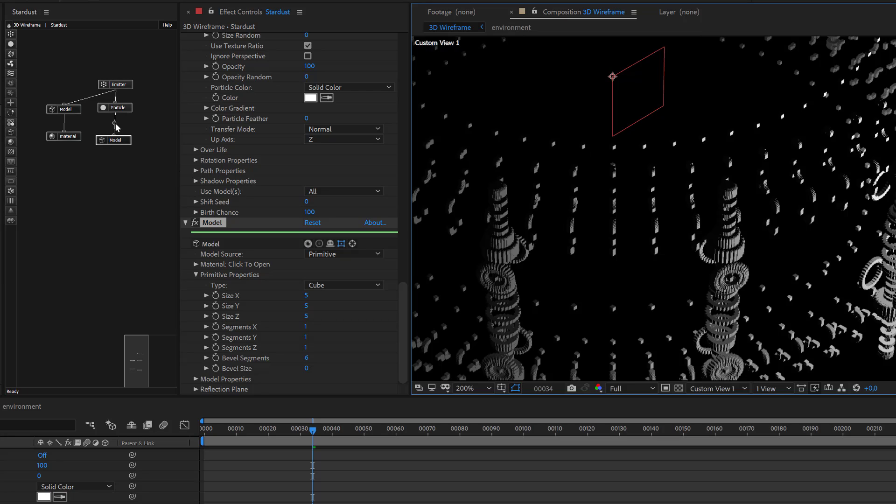
Disable the Emitter node and detach the cube's Model node from the Particle node.
{"action": "left_click", "coordinate": [118, 84]}
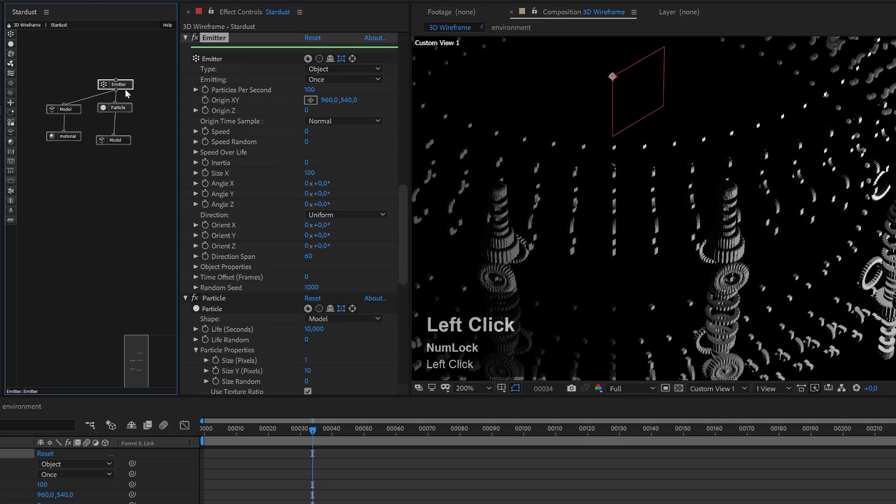
{"action": "right_click", "coordinate": [118, 82]}
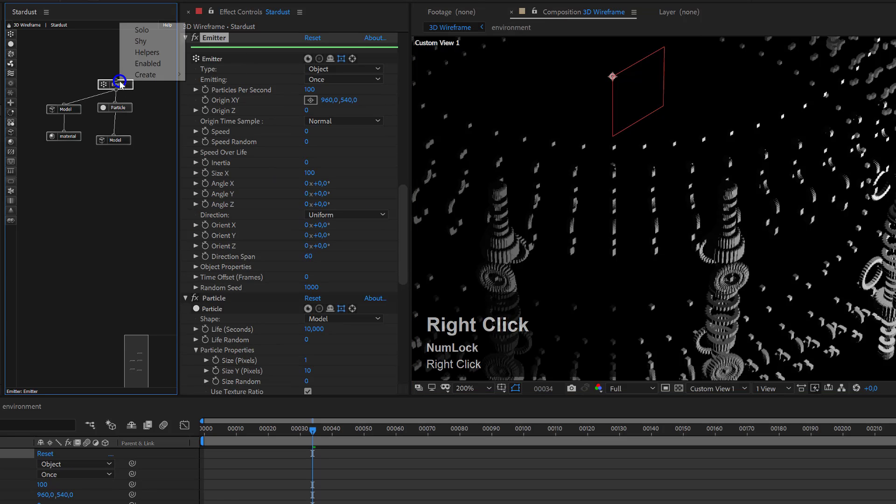
{"action": "left_click", "coordinate": [143, 64]}
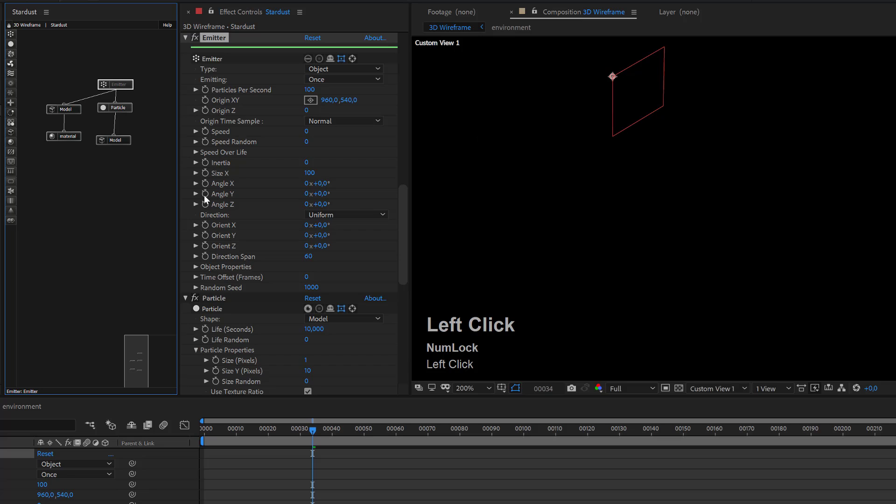
{"action": "left_click", "coordinate": [115, 124]}
{"action": "left_click_drag", "start_coordinate": [116, 140], "coordinate": [111, 173]}
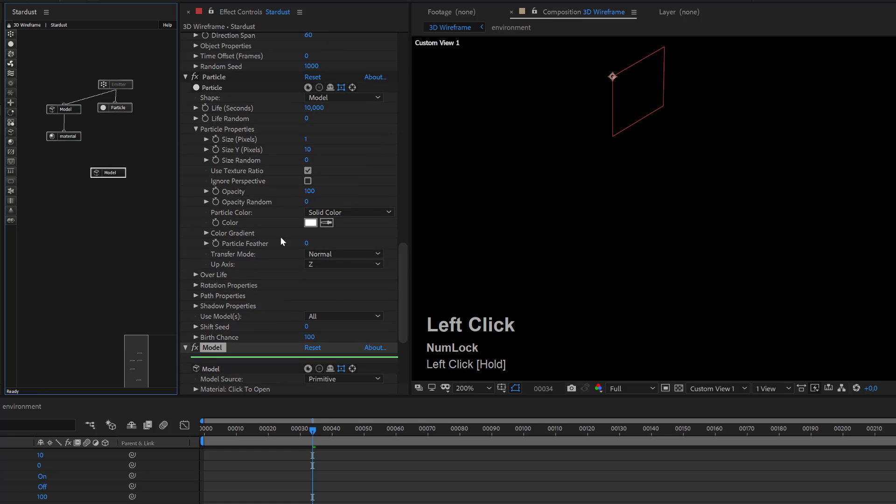
Set the detached cube primitive's Size X, Y and Z to 50.
{"action": "left_click_drag", "start_coordinate": [588, 104], "coordinate": [649, 195]}
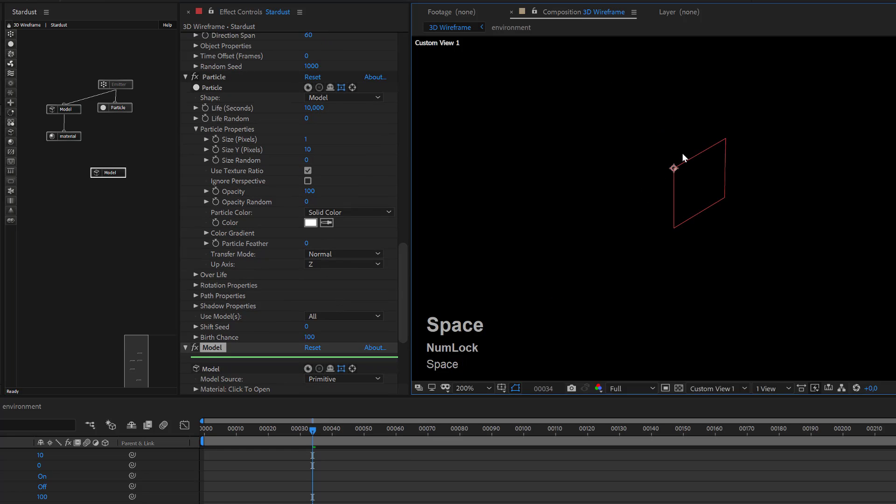
{"action": "scroll", "coordinate": [704, 180], "scroll_direction": "down", "scroll_amount": 4}
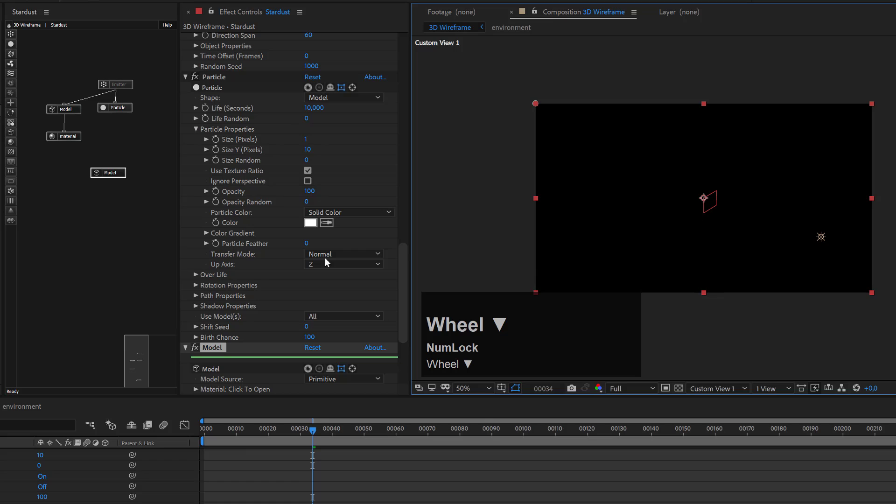
{"action": "left_click", "coordinate": [118, 174]}
{"action": "scroll", "coordinate": [337, 271], "scroll_direction": "down", "scroll_amount": 3}
{"action": "scroll", "coordinate": [321, 327], "scroll_direction": "down", "scroll_amount": 2}
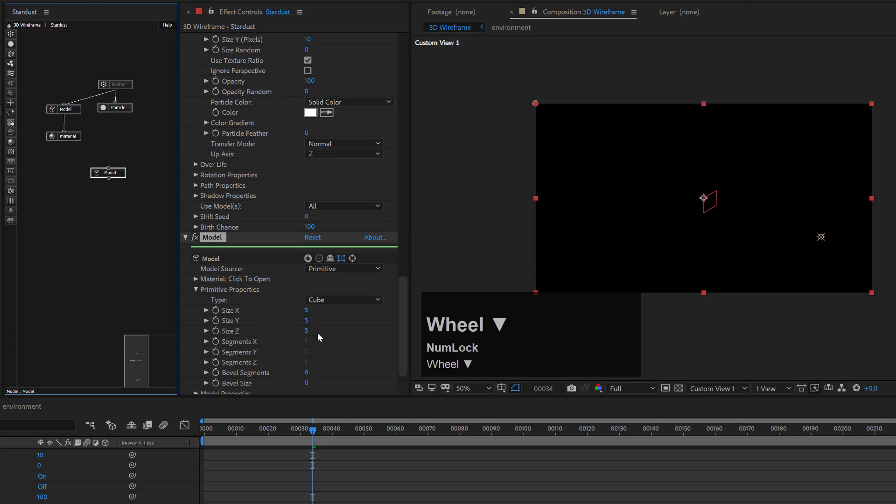
{"action": "left_click", "coordinate": [307, 310]}
{"action": "type", "text": "50"}
{"action": "key", "text": "Tab"}
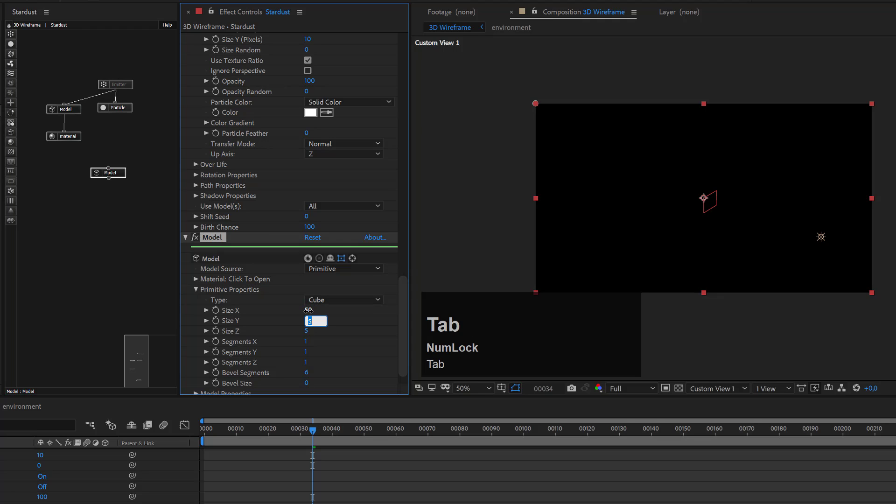
{"action": "type", "text": "50"}
{"action": "key", "text": "Tab"}
{"action": "type", "text": "50"}
{"action": "key", "text": "Return"}
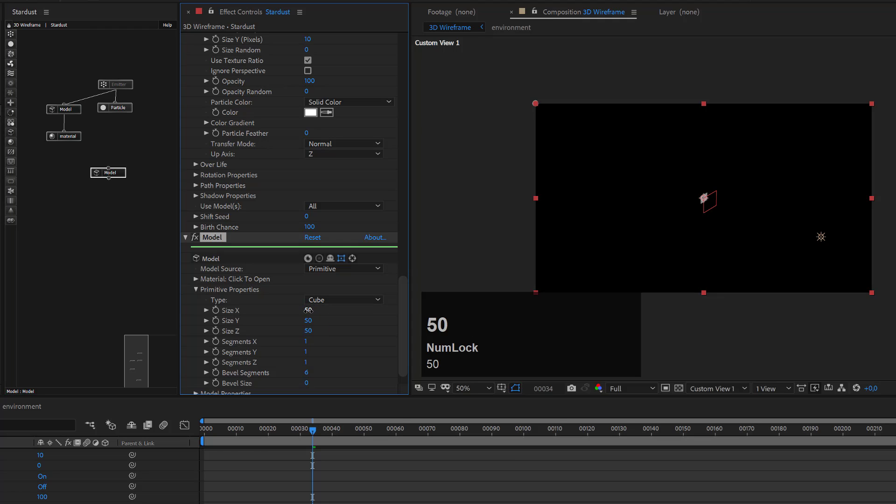
Turn on the composition's transparency grid and examine the single cube against it.
{"action": "scroll", "coordinate": [742, 187], "scroll_direction": "up", "scroll_amount": 2}
{"action": "scroll", "coordinate": [698, 198], "scroll_direction": "up", "scroll_amount": 2}
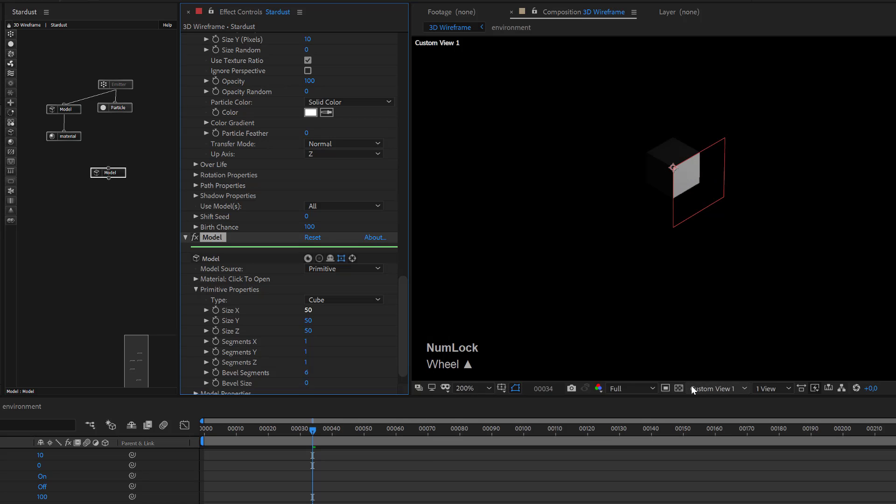
{"action": "left_click", "coordinate": [679, 389]}
{"action": "scroll", "coordinate": [684, 156], "scroll_direction": "down", "scroll_amount": 4}
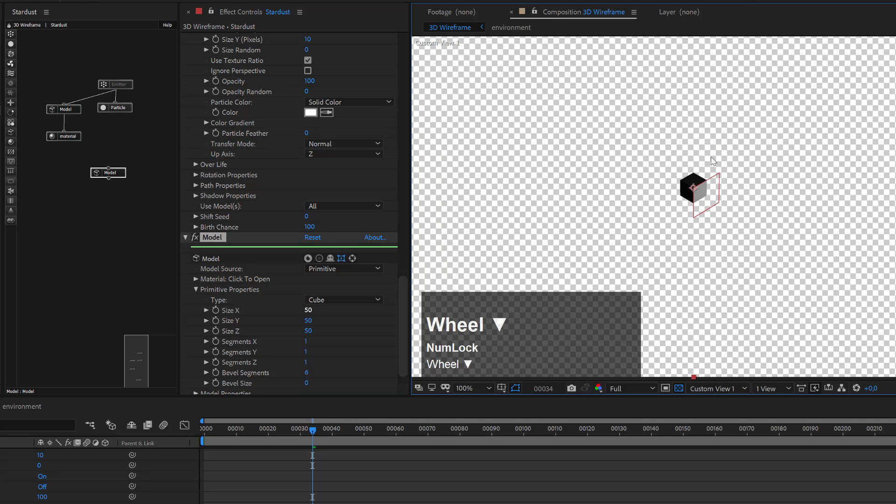
Select the Stardust Null layer in the timeline and examine its axis directions against the single cube.
{"action": "scroll", "coordinate": [712, 184], "scroll_direction": "up", "scroll_amount": 2}
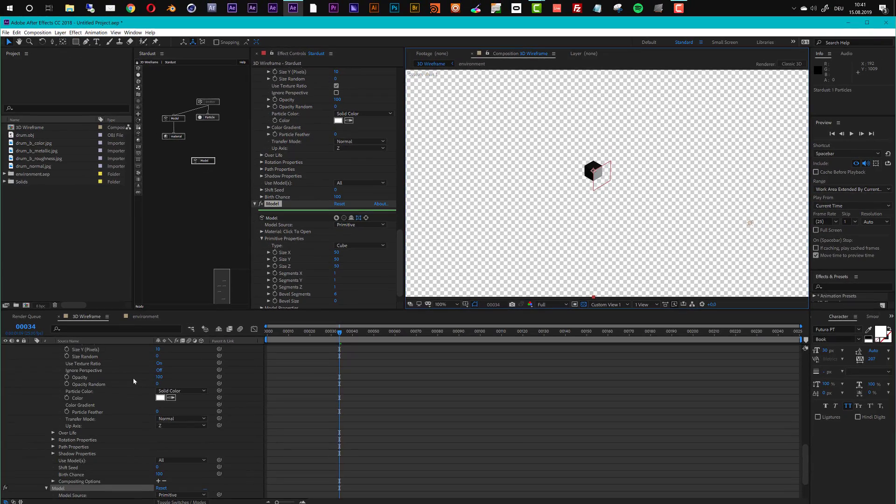
{"action": "scroll", "coordinate": [98, 419], "scroll_direction": "up", "scroll_amount": 6}
{"action": "scroll", "coordinate": [157, 383], "scroll_direction": "up", "scroll_amount": 3}
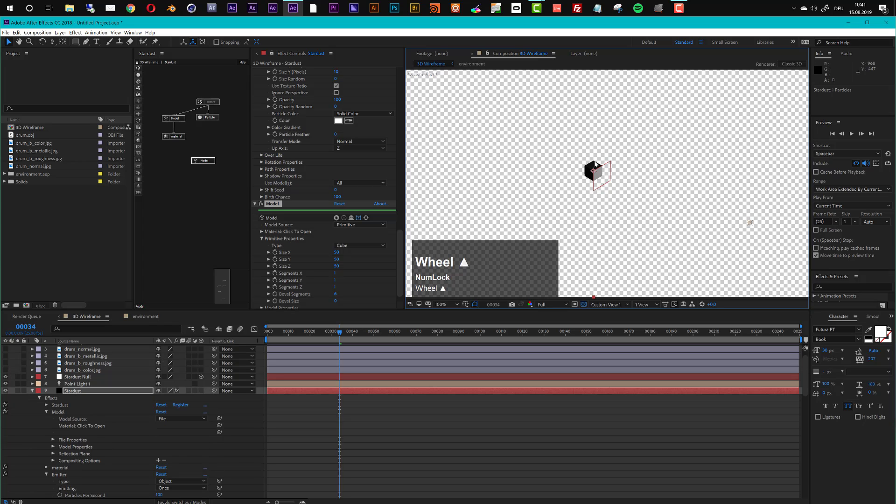
{"action": "left_click", "coordinate": [77, 376]}
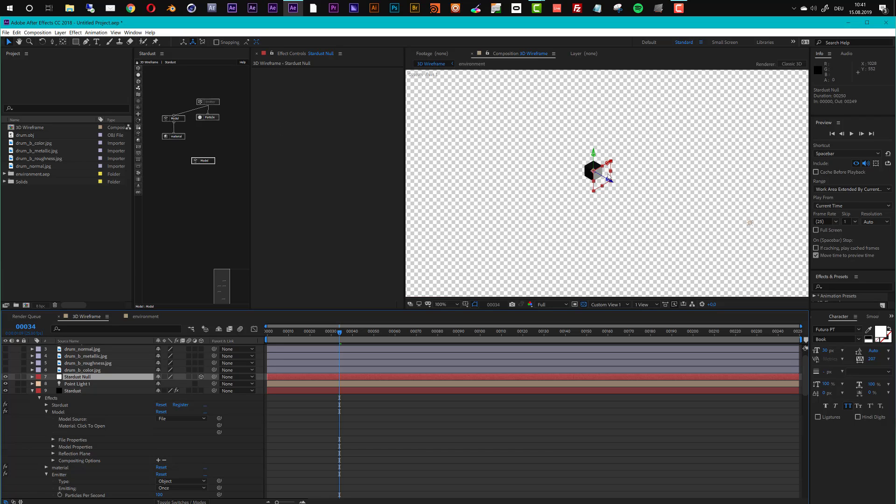
{"action": "scroll", "coordinate": [607, 176], "scroll_direction": "up", "scroll_amount": 1}
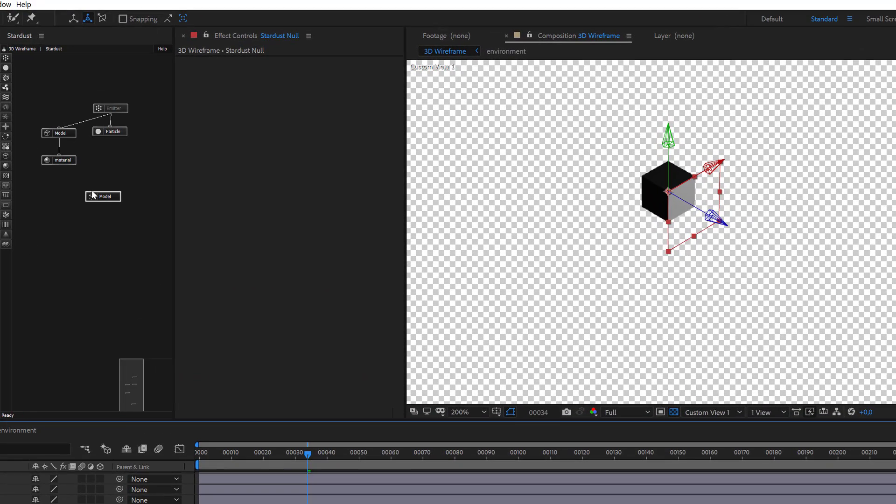
Set the detached cube primitive's Size Z to 100.
{"action": "left_click", "coordinate": [94, 195]}
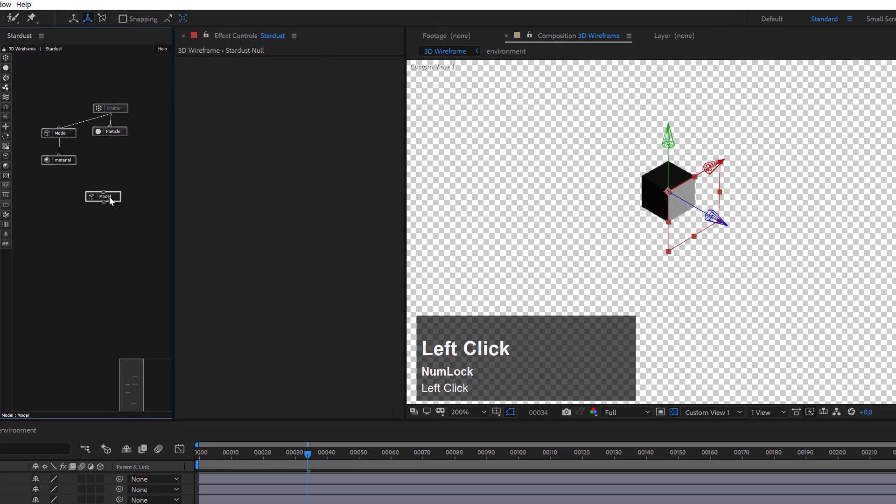
{"action": "scroll", "coordinate": [259, 297], "scroll_direction": "down", "scroll_amount": 5}
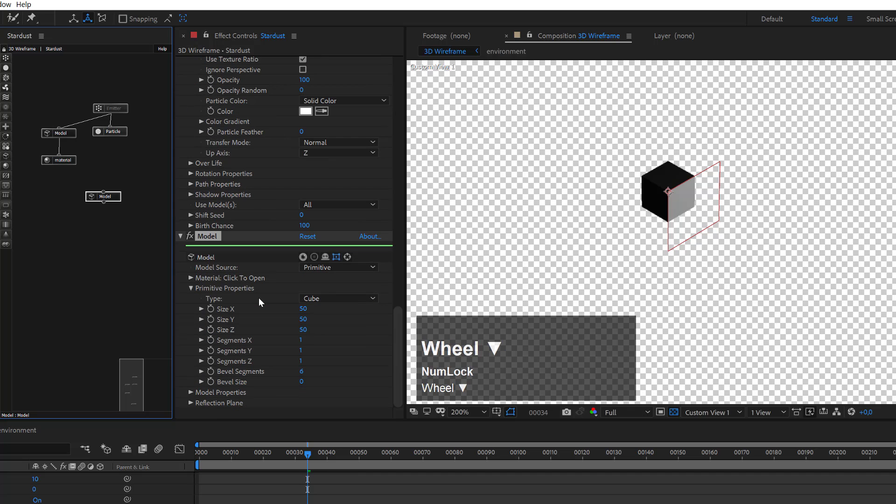
{"action": "left_click", "coordinate": [305, 330]}
{"action": "type", "text": "100"}
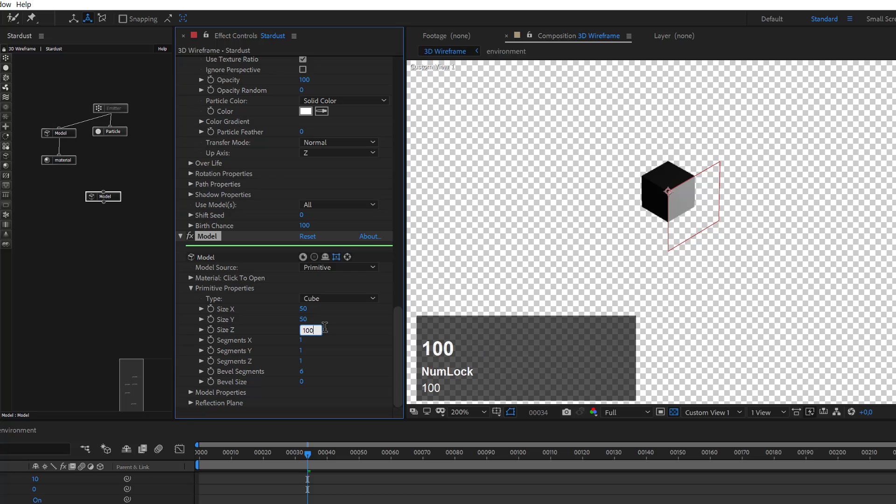
{"action": "key", "text": "Return"}
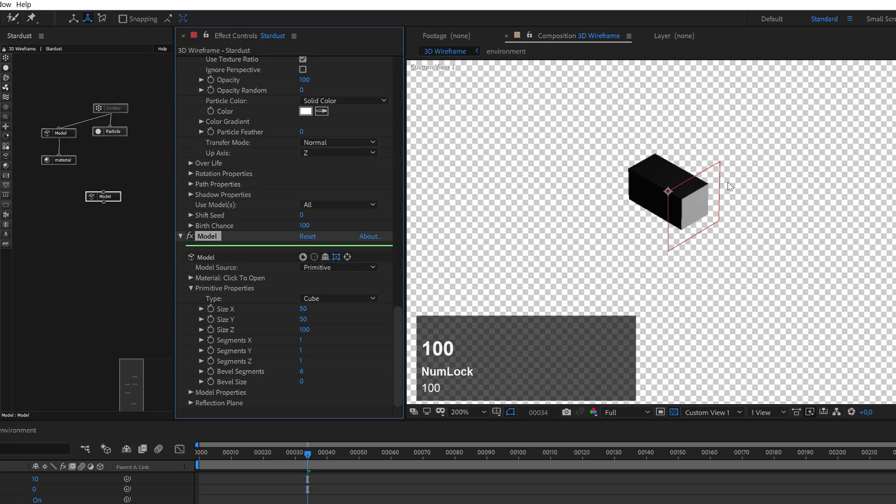
Set the cube primitive's Size X and Size Y to 2 and inspect the resulting shape.
{"action": "left_click", "coordinate": [303, 308]}
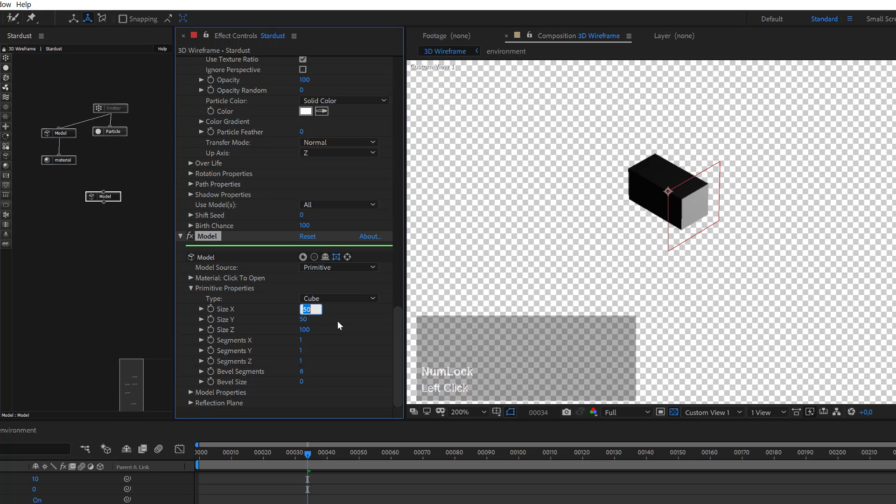
{"action": "type", "text": "2"}
{"action": "left_click", "coordinate": [306, 319]}
{"action": "type", "text": "2"}
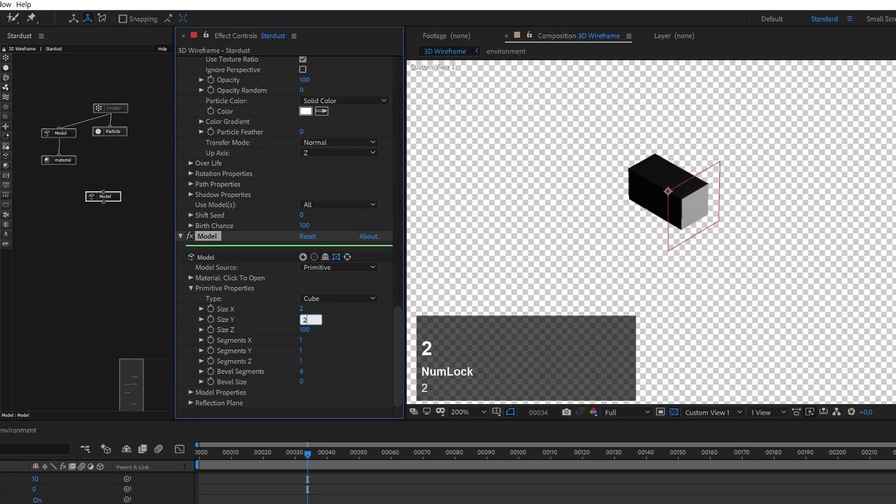
{"action": "left_click", "coordinate": [723, 212]}
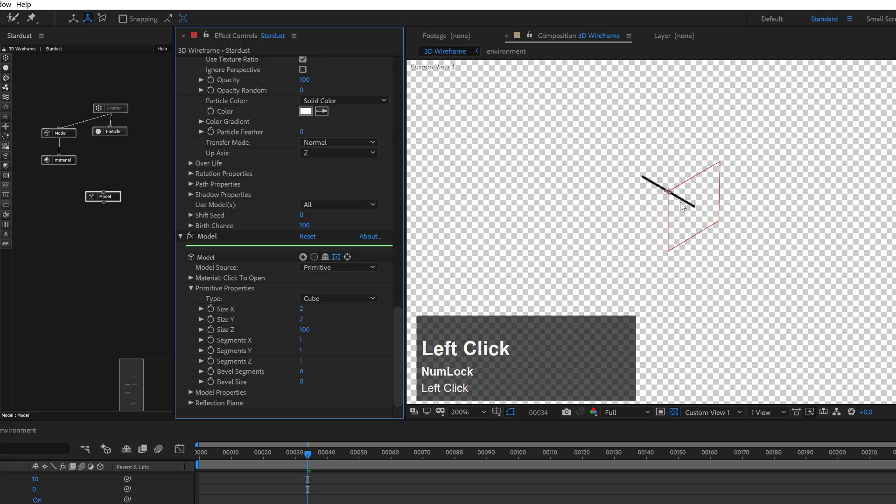
{"action": "scroll", "coordinate": [709, 231], "scroll_direction": "up", "scroll_amount": 1}
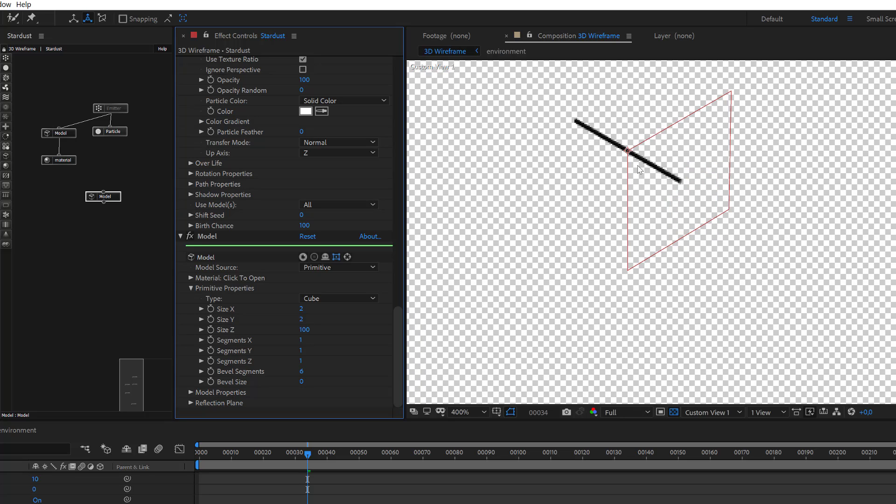
{"action": "scroll", "coordinate": [640, 170], "scroll_direction": "down", "scroll_amount": 1}
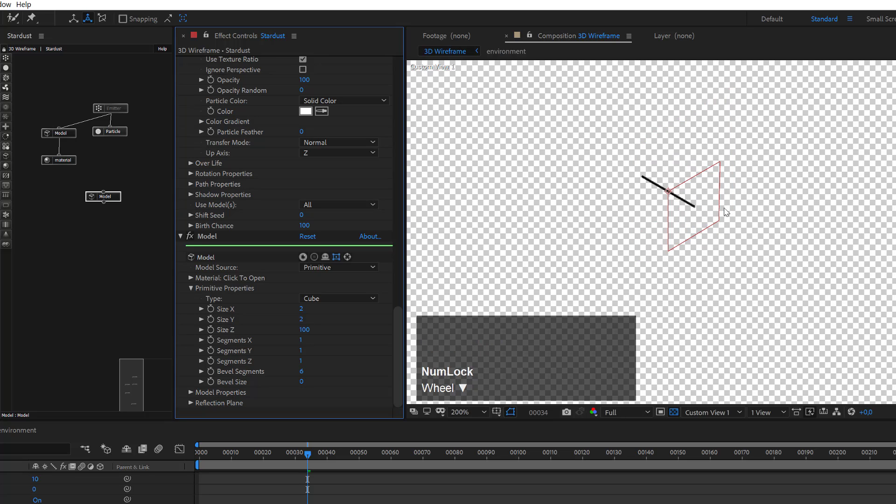
{"action": "scroll", "coordinate": [732, 213], "scroll_direction": "down", "scroll_amount": 1}
{"action": "scroll", "coordinate": [725, 209], "scroll_direction": "up", "scroll_amount": 1}
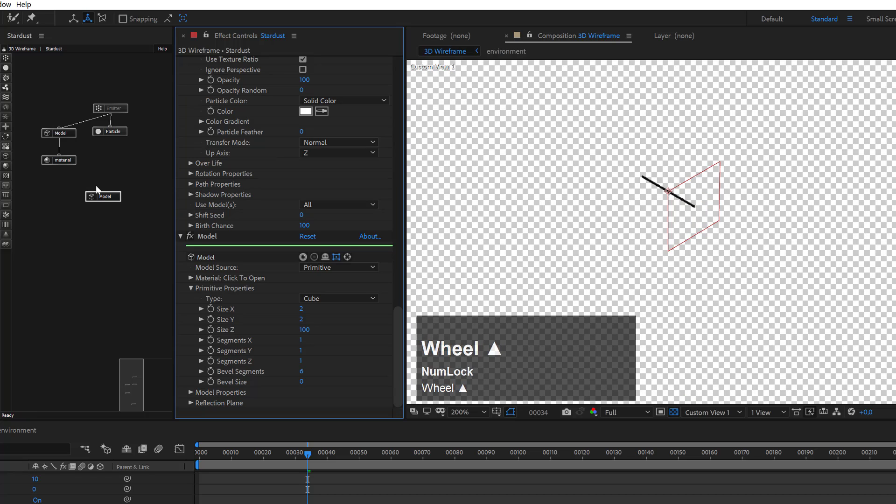
Reconnect the cube's Model node to the Particle node and re-enable the Emitter node.
{"action": "left_click_drag", "start_coordinate": [107, 197], "coordinate": [112, 136]}
{"action": "right_click", "coordinate": [114, 107]}
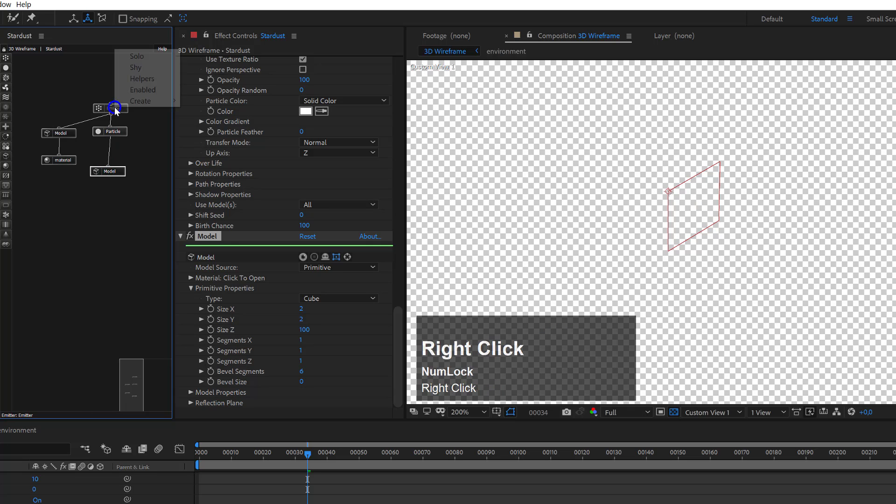
{"action": "left_click", "coordinate": [143, 90]}
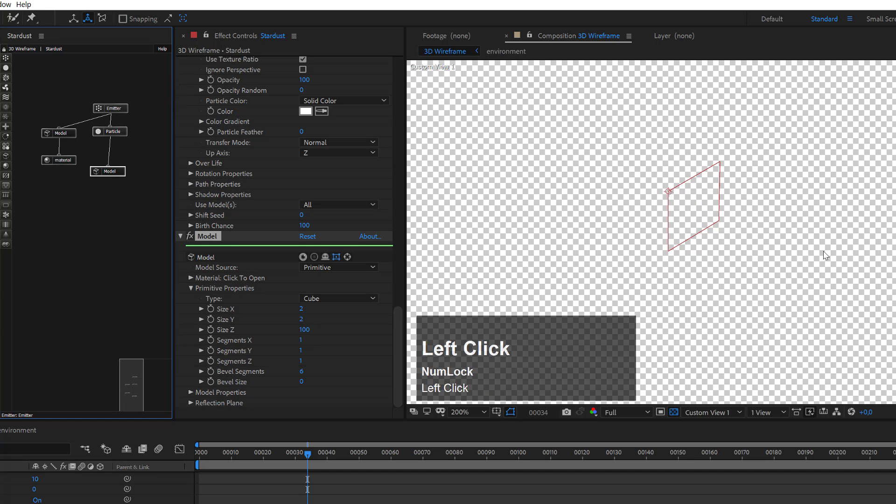
{"action": "scroll", "coordinate": [777, 226], "scroll_direction": "down", "scroll_amount": 2}
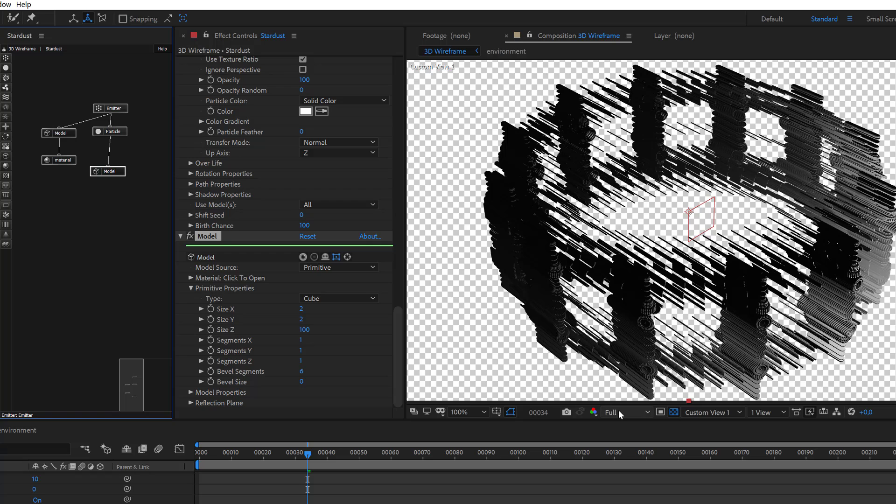
Turn off the composition's transparency grid and inspect the direction of the emitted line particles.
{"action": "left_click", "coordinate": [674, 412]}
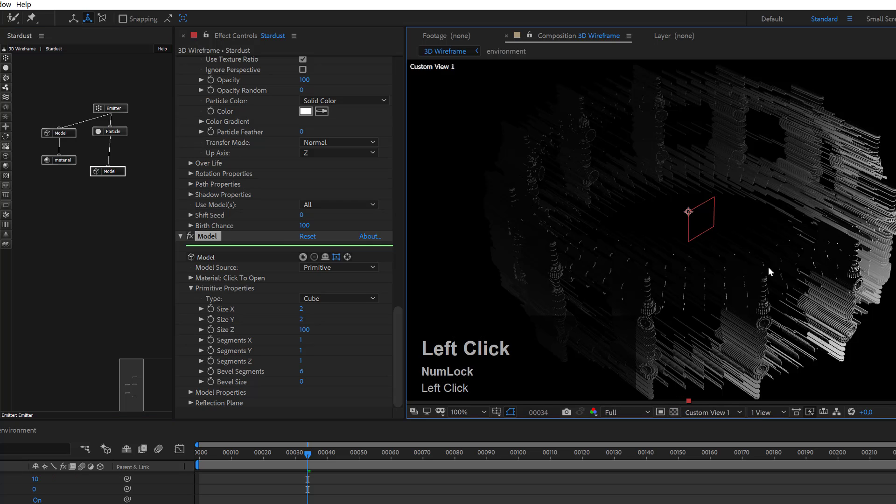
{"action": "scroll", "coordinate": [803, 231], "scroll_direction": "up", "scroll_amount": 1}
{"action": "scroll", "coordinate": [868, 215], "scroll_direction": "down", "scroll_amount": 1}
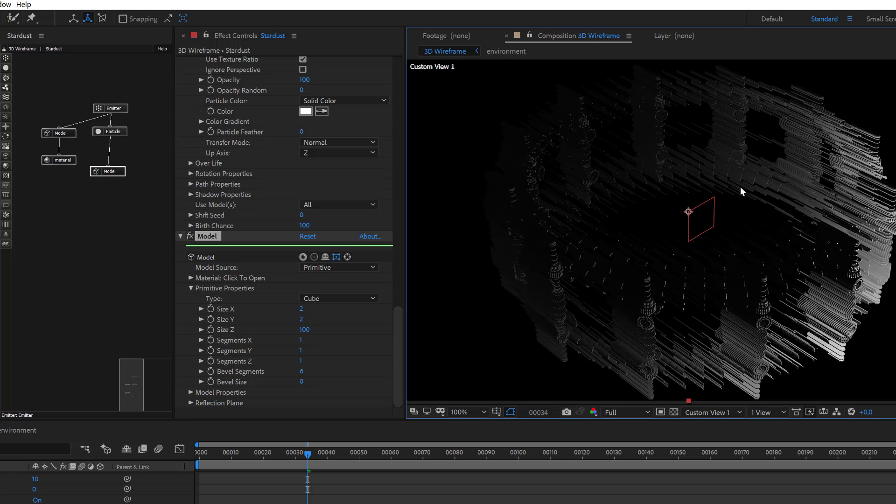
{"action": "scroll", "coordinate": [694, 208], "scroll_direction": "up", "scroll_amount": 2}
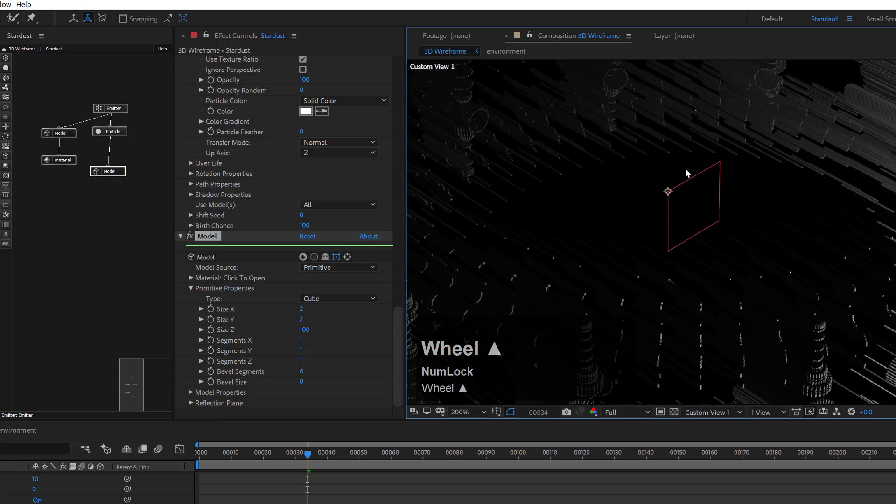
Set Orient To to Normal in the Particle node's rotation properties and inspect the particles' orientation up close and from afar.
{"action": "left_click", "coordinate": [113, 133]}
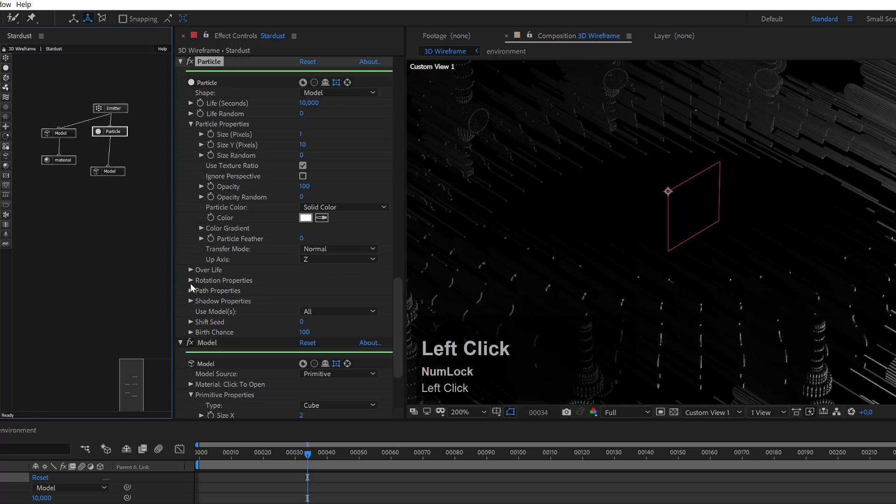
{"action": "left_click", "coordinate": [190, 280]}
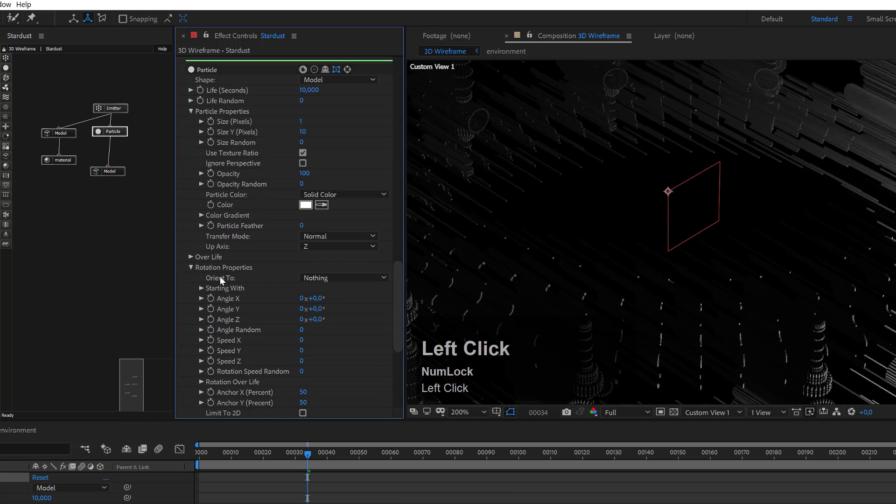
{"action": "left_click", "coordinate": [334, 277]}
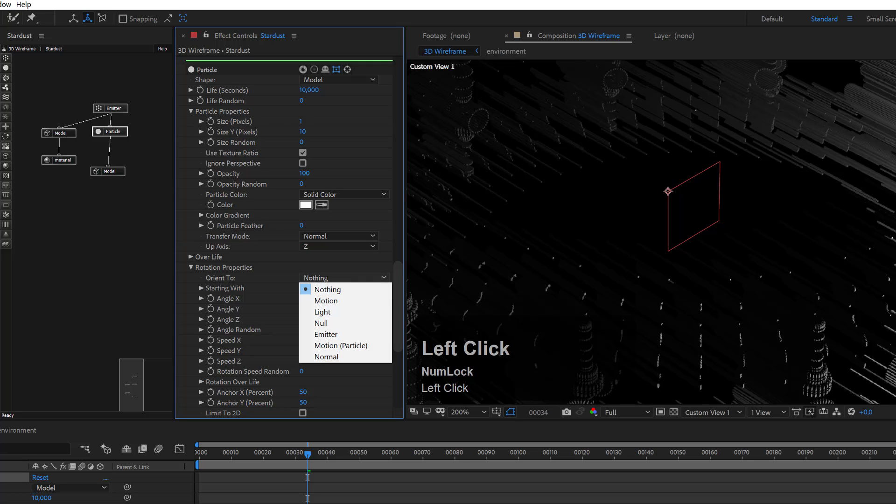
{"action": "left_click", "coordinate": [339, 357]}
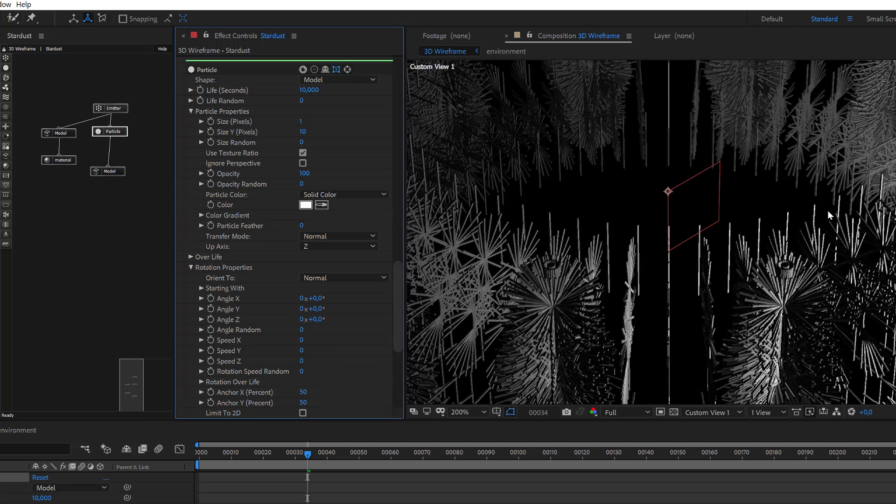
{"action": "scroll", "coordinate": [827, 211], "scroll_direction": "down", "scroll_amount": 2}
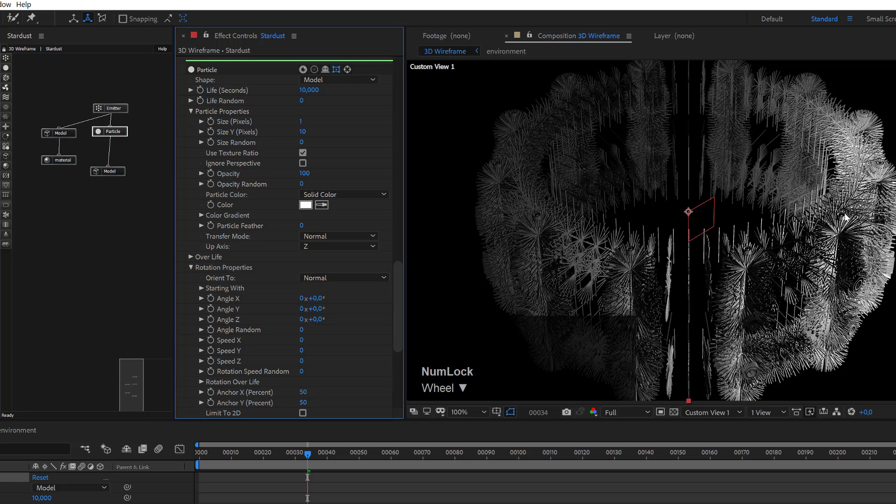
{"action": "scroll", "coordinate": [767, 259], "scroll_direction": "up", "scroll_amount": 2}
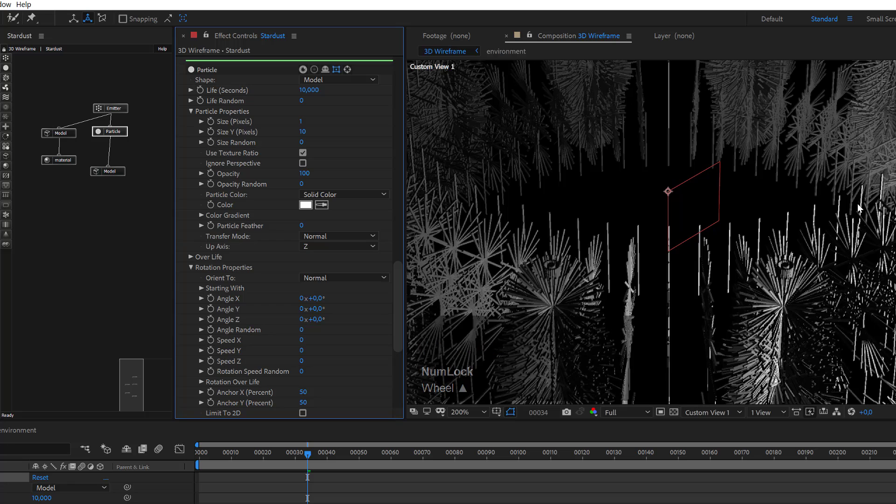
{"action": "scroll", "coordinate": [859, 209], "scroll_direction": "down", "scroll_amount": 2}
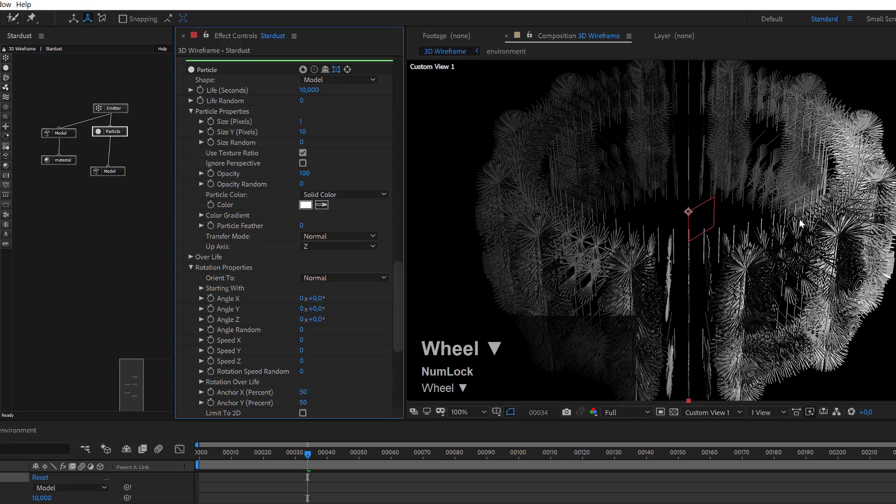
{"action": "scroll", "coordinate": [803, 235], "scroll_direction": "up", "scroll_amount": 2}
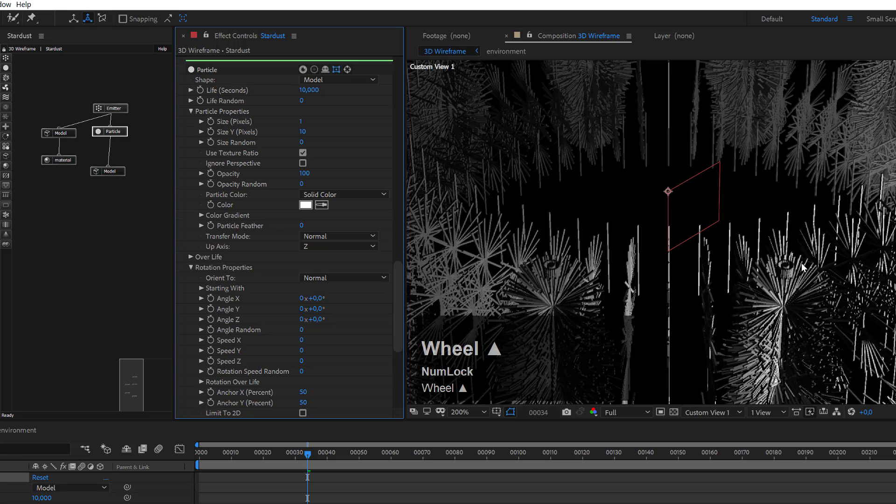
{"action": "scroll", "coordinate": [804, 268], "scroll_direction": "down", "scroll_amount": 2}
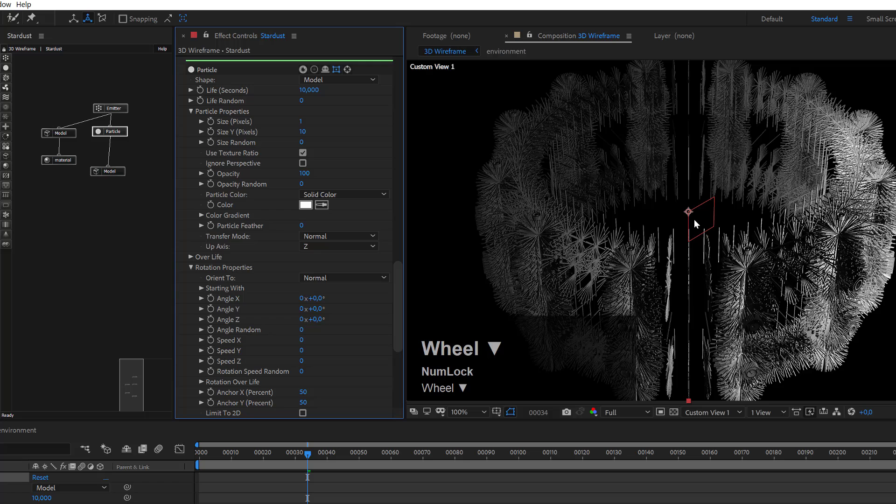
Enable Edges - Inherit Size in the Emitter's object properties and inspect the wireframe lines up close.
{"action": "left_click", "coordinate": [117, 110]}
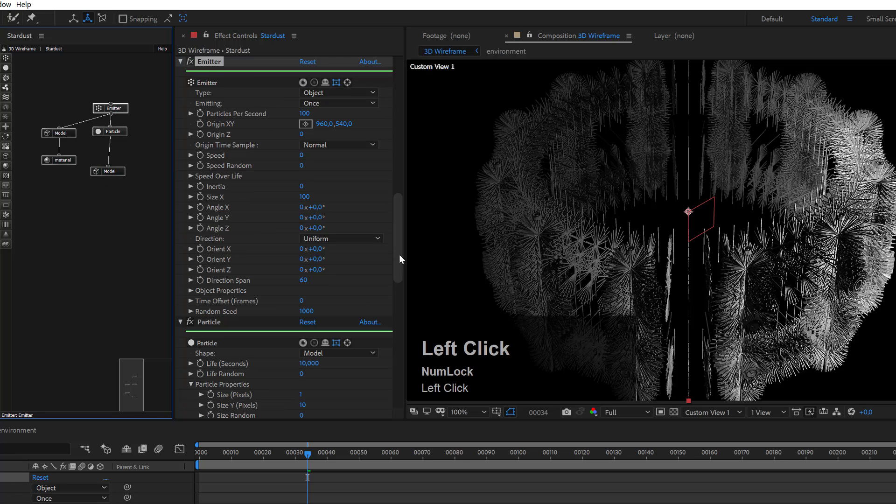
{"action": "left_click_drag", "start_coordinate": [399, 254], "coordinate": [404, 295]}
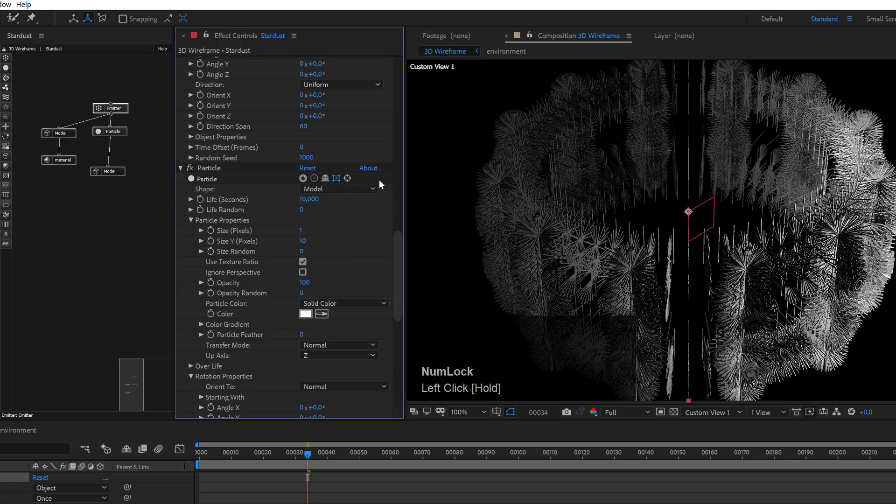
{"action": "scroll", "coordinate": [380, 187], "scroll_direction": "up", "scroll_amount": 6}
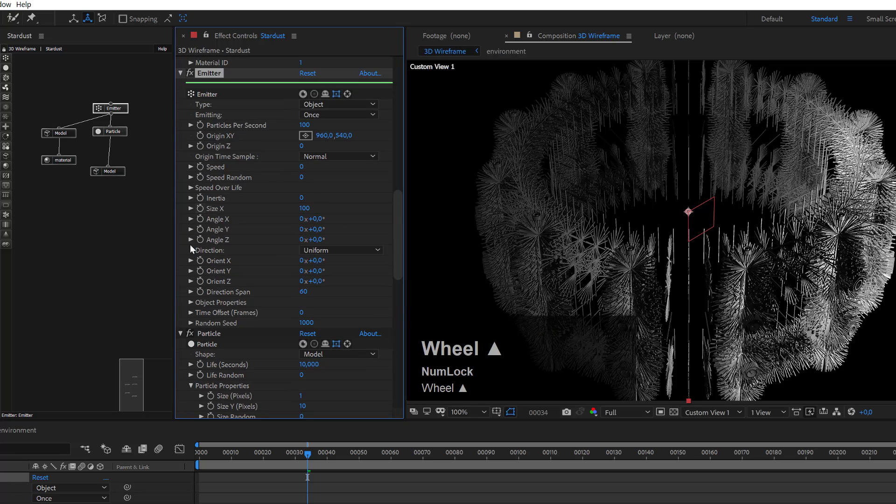
{"action": "left_click", "coordinate": [191, 303]}
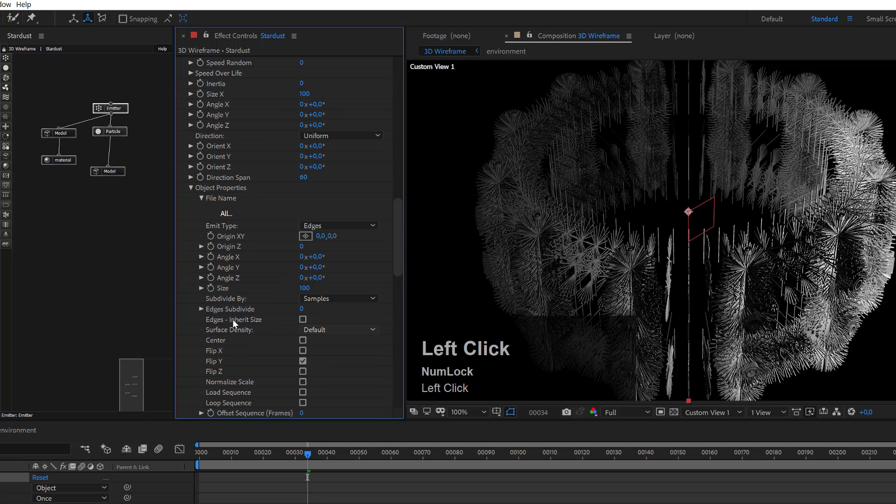
{"action": "left_click", "coordinate": [303, 319]}
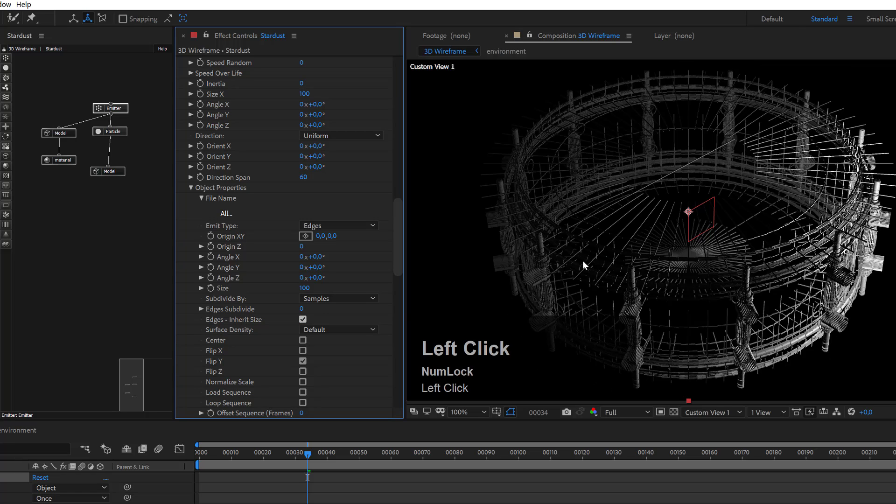
{"action": "scroll", "coordinate": [744, 177], "scroll_direction": "up", "scroll_amount": 1}
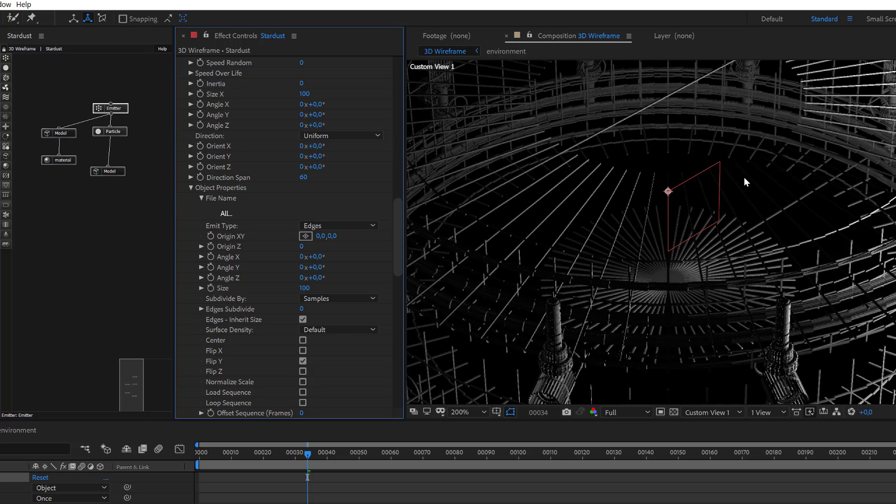
Set Align Model to Front in the model properties of the cube's Model node connected to the Particle node.
{"action": "scroll", "coordinate": [744, 177], "scroll_direction": "down", "scroll_amount": 1}
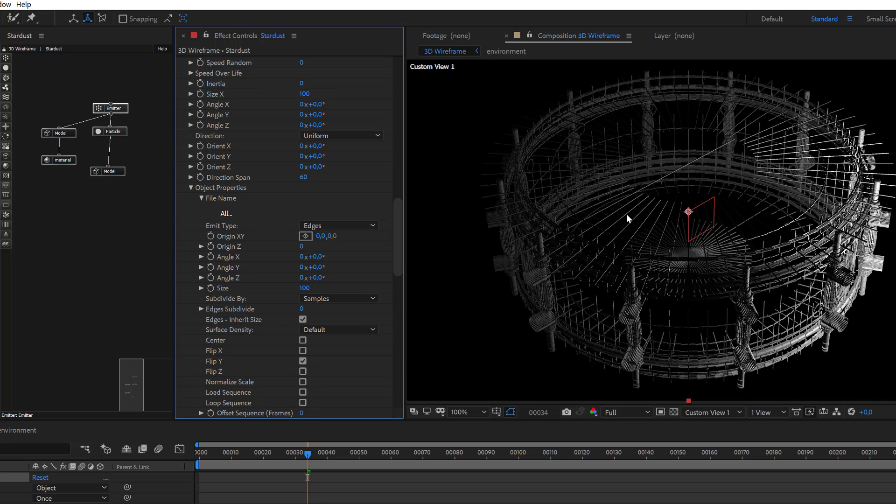
{"action": "scroll", "coordinate": [635, 231], "scroll_direction": "up", "scroll_amount": 1}
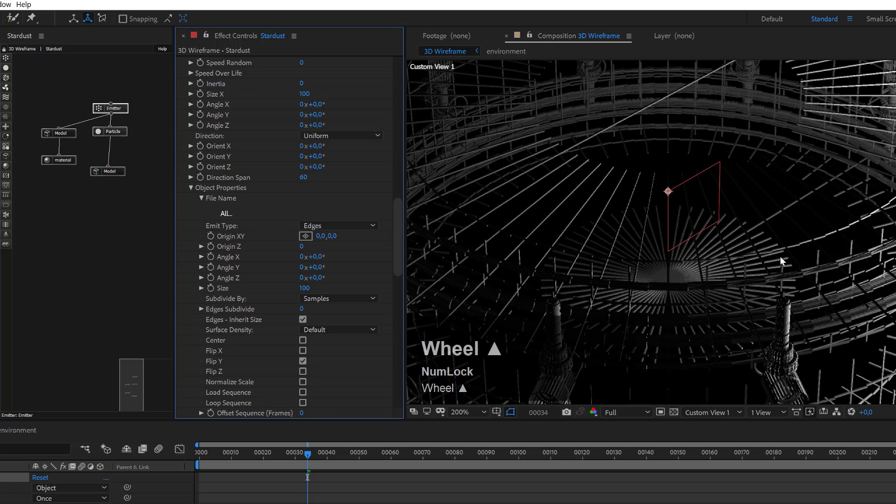
{"action": "scroll", "coordinate": [850, 232], "scroll_direction": "down", "scroll_amount": 1}
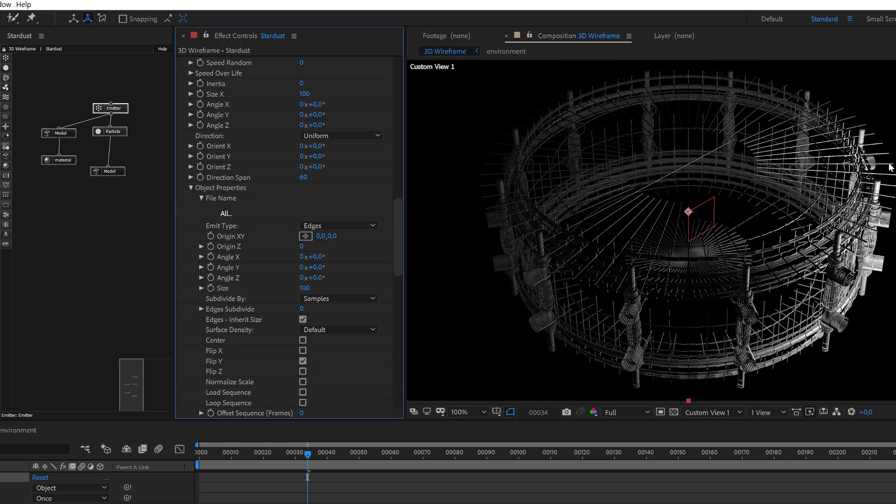
{"action": "scroll", "coordinate": [826, 275], "scroll_direction": "up", "scroll_amount": 1}
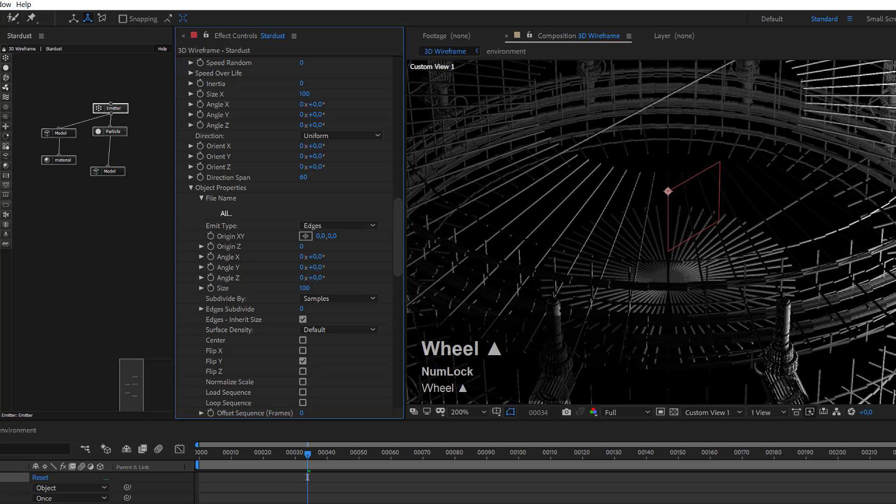
{"action": "scroll", "coordinate": [847, 253], "scroll_direction": "down", "scroll_amount": 1}
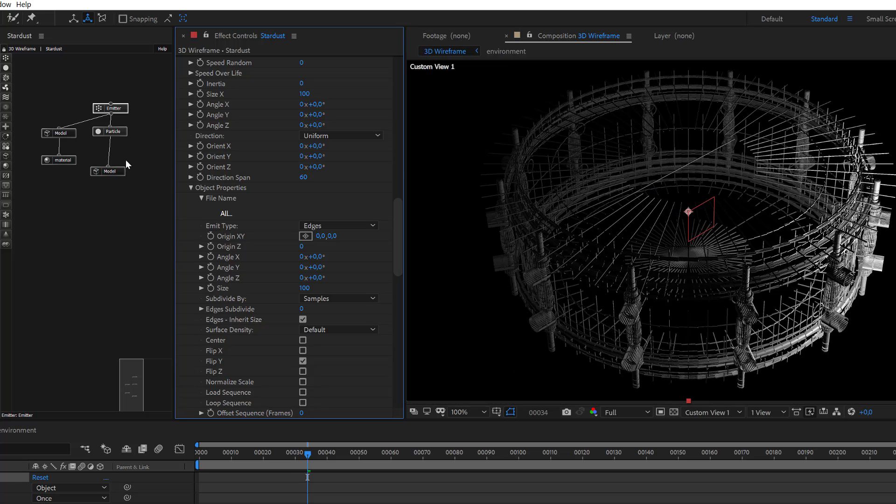
{"action": "left_click", "coordinate": [116, 170]}
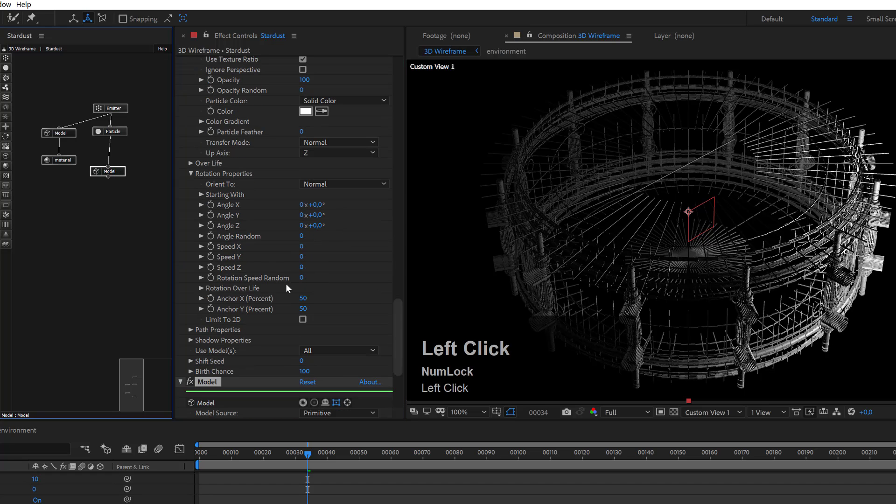
{"action": "scroll", "coordinate": [289, 289], "scroll_direction": "down", "scroll_amount": 3}
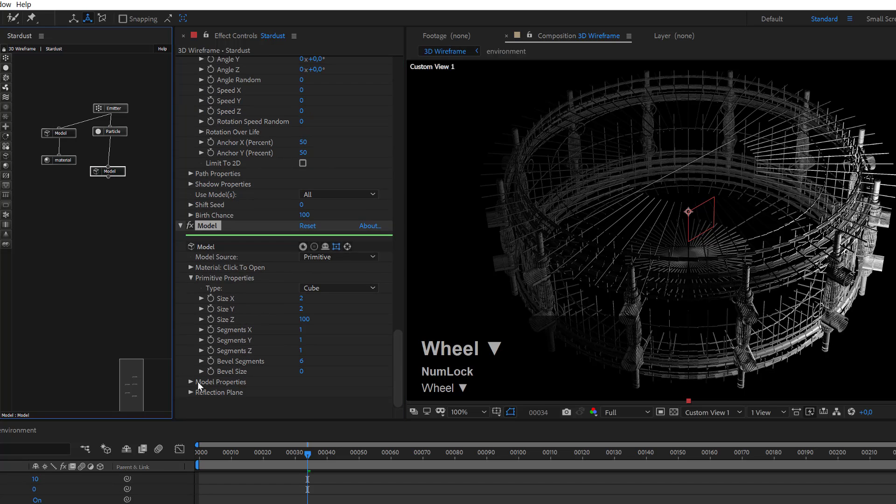
{"action": "left_click", "coordinate": [191, 382]}
{"action": "scroll", "coordinate": [276, 379], "scroll_direction": "down", "scroll_amount": 4}
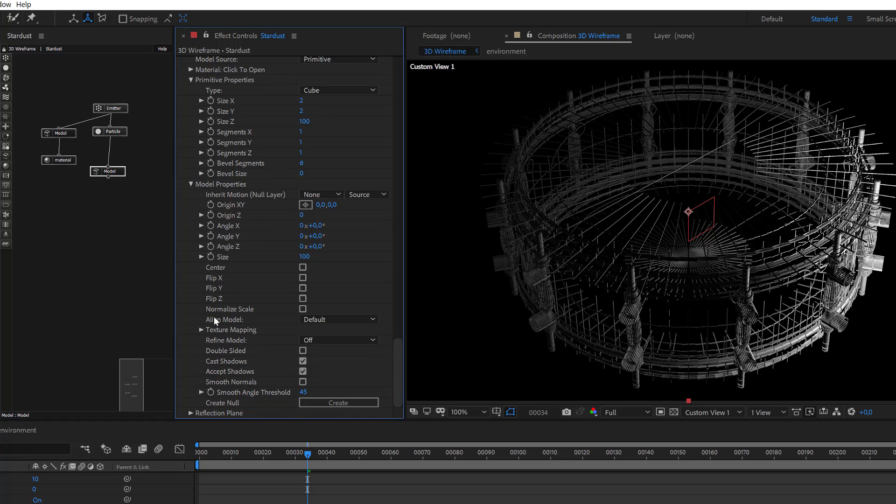
{"action": "left_click", "coordinate": [318, 317]}
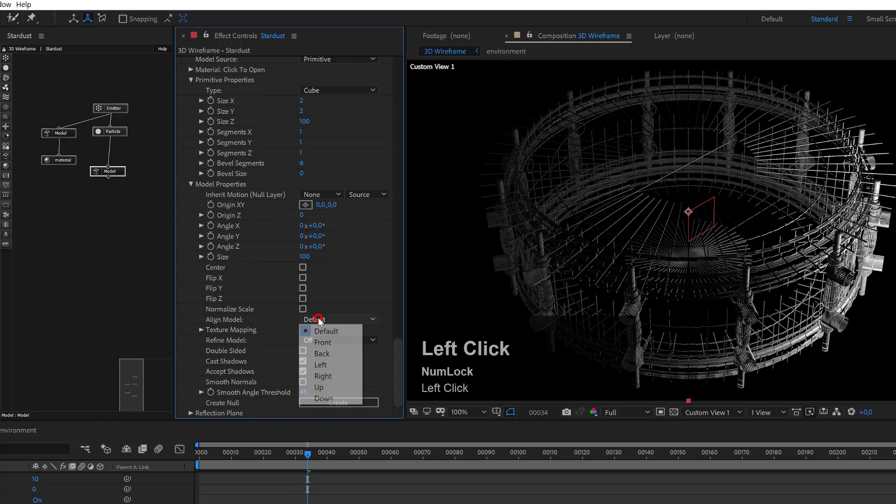
{"action": "left_click", "coordinate": [312, 342]}
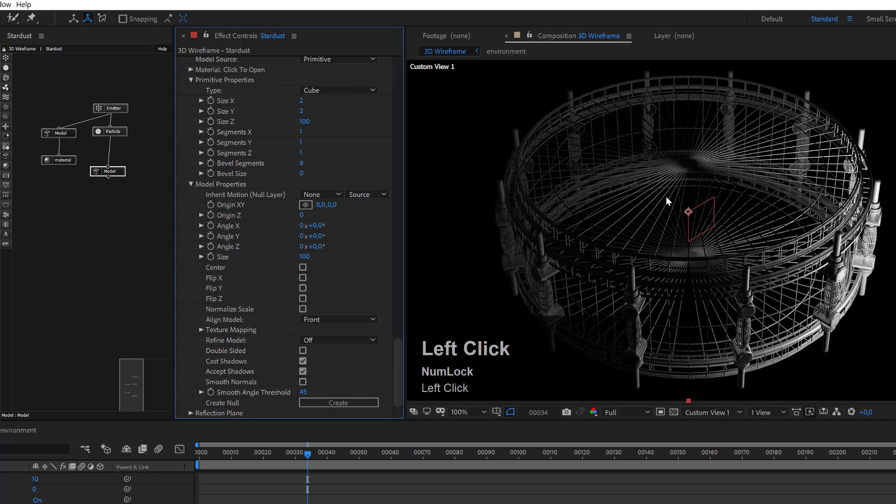
Inspect the alignment of the line particles along the drum's edges, both up close and from afar.
{"action": "scroll", "coordinate": [712, 228], "scroll_direction": "up", "scroll_amount": 2}
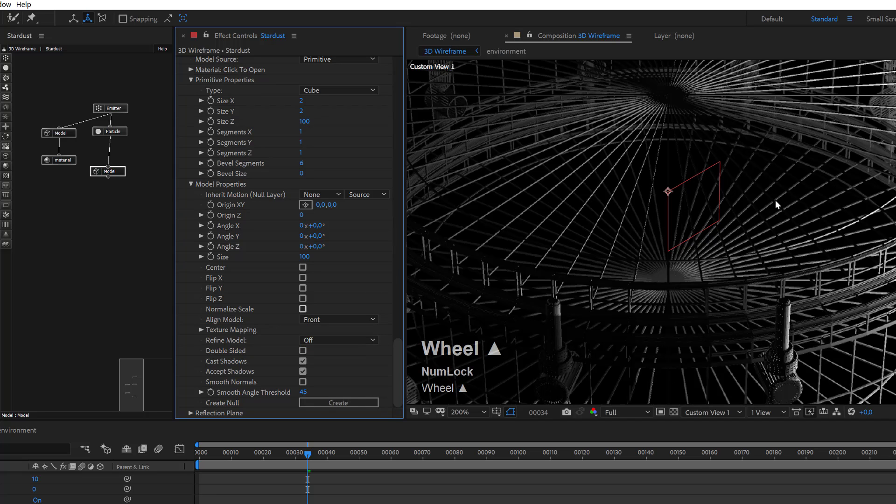
{"action": "scroll", "coordinate": [756, 185], "scroll_direction": "down", "scroll_amount": 2}
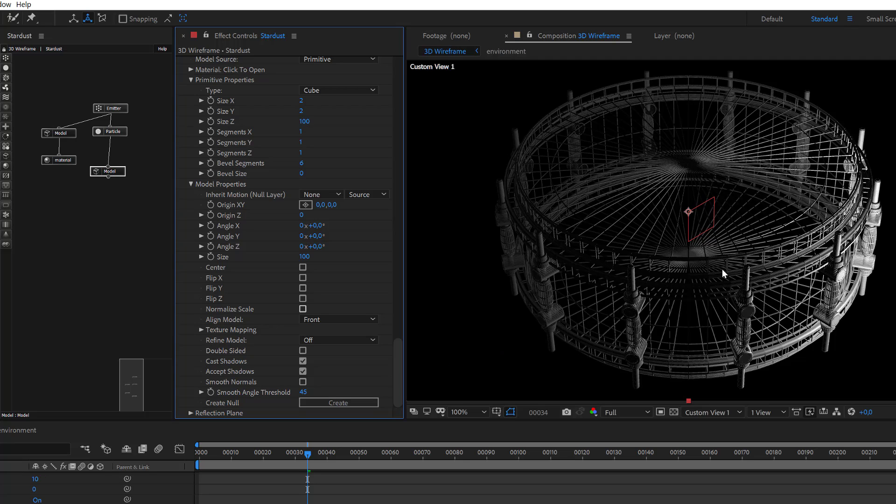
{"action": "scroll", "coordinate": [698, 185], "scroll_direction": "up", "scroll_amount": 2}
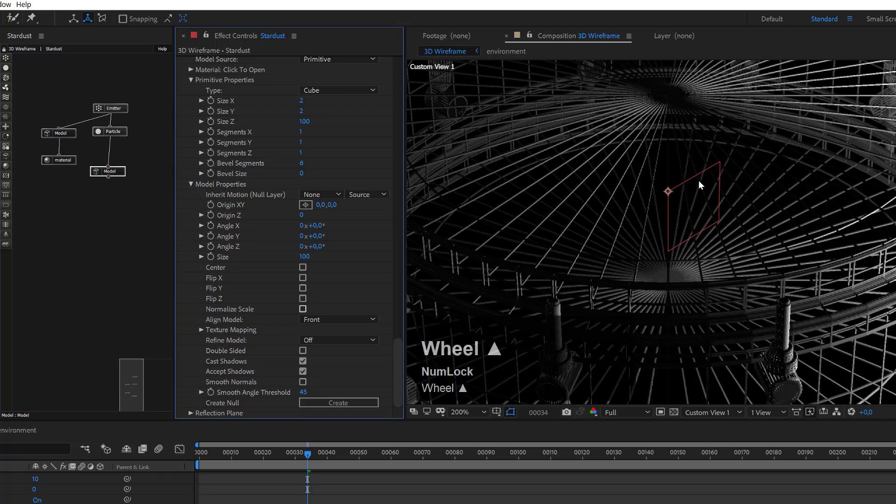
{"action": "scroll", "coordinate": [699, 182], "scroll_direction": "down", "scroll_amount": 2}
{"action": "scroll", "coordinate": [709, 186], "scroll_direction": "up", "scroll_amount": 2}
{"action": "scroll", "coordinate": [710, 186], "scroll_direction": "down", "scroll_amount": 2}
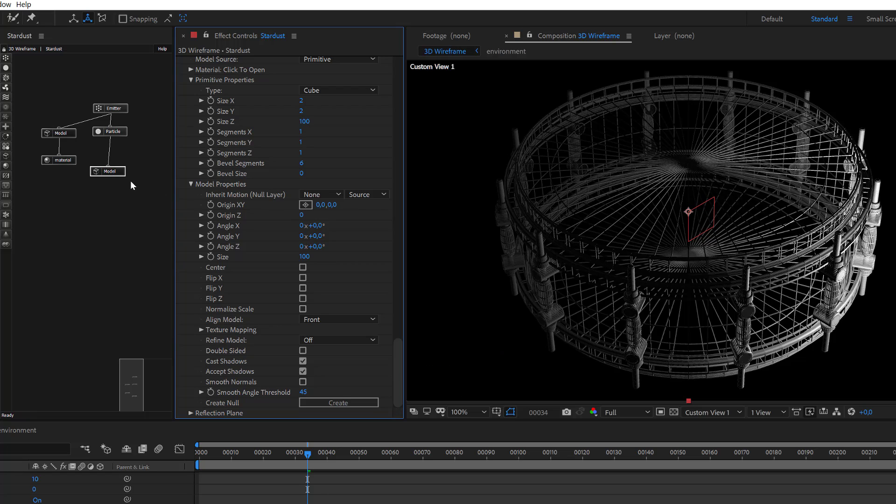
Delete the cube's Model node below the Particle node and disable the Emitter node.
{"action": "left_click", "coordinate": [119, 173]}
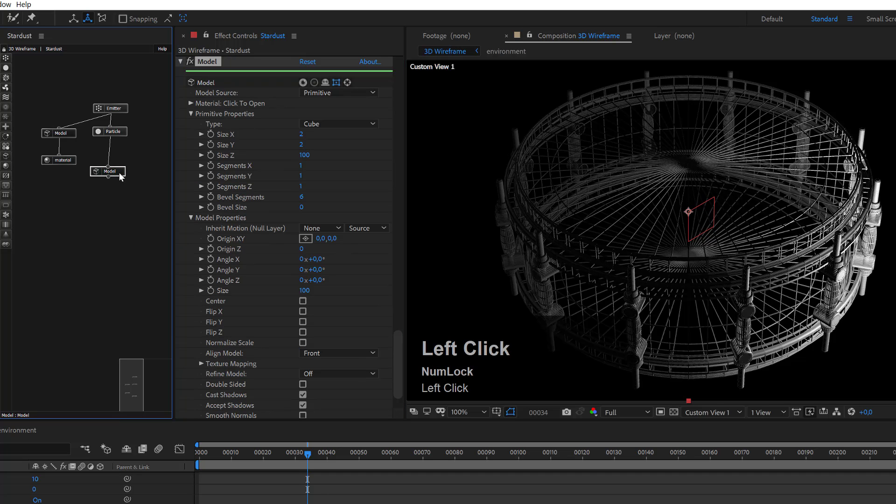
{"action": "key", "text": "Delete"}
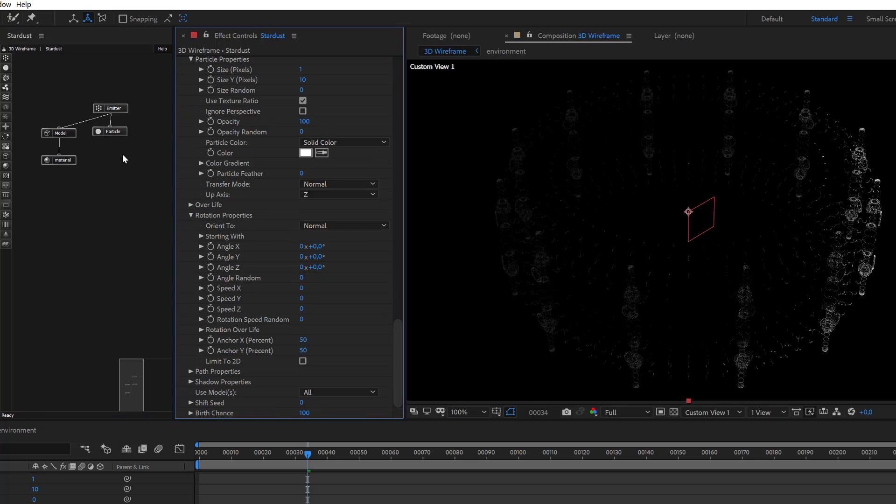
{"action": "right_click", "coordinate": [113, 105]}
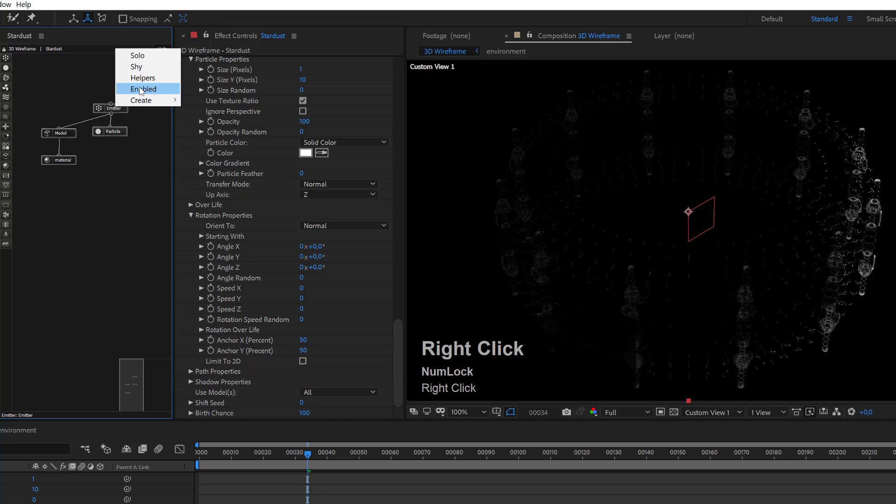
{"action": "left_click", "coordinate": [141, 89]}
Turn on the transparency grid and add a separate Model node with its source set to a Cylinder primitive.
{"action": "left_click", "coordinate": [673, 412]}
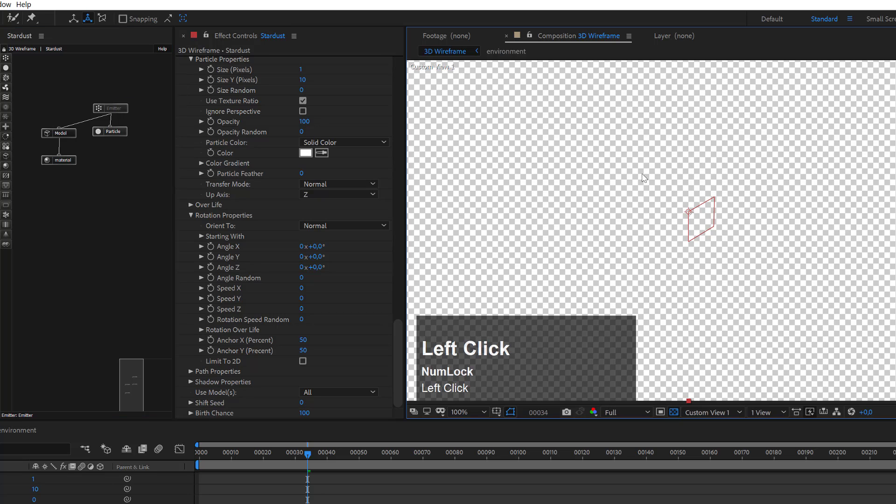
{"action": "left_click_drag", "start_coordinate": [7, 155], "coordinate": [116, 170]}
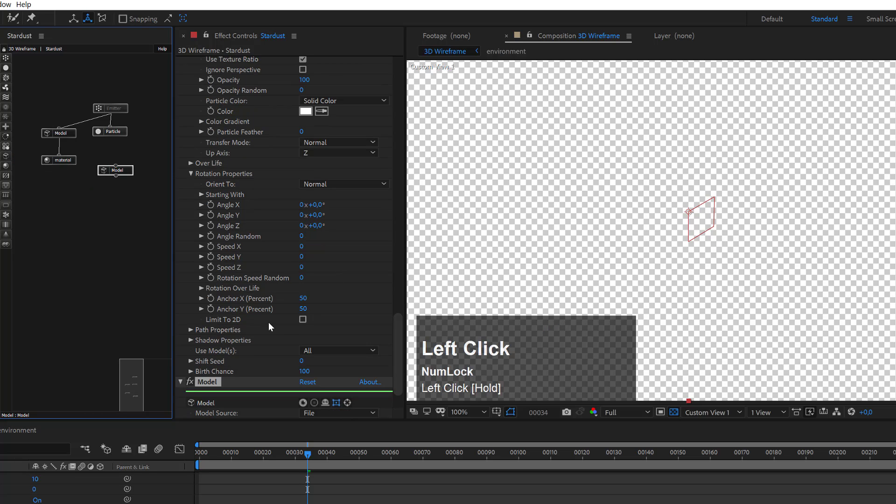
{"action": "scroll", "coordinate": [268, 322], "scroll_direction": "down", "scroll_amount": 3}
{"action": "left_click", "coordinate": [337, 361]}
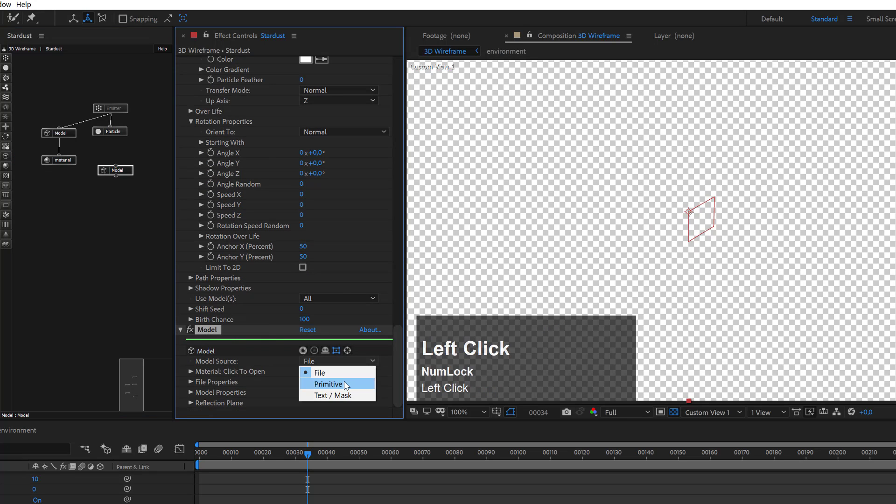
{"action": "left_click", "coordinate": [344, 383]}
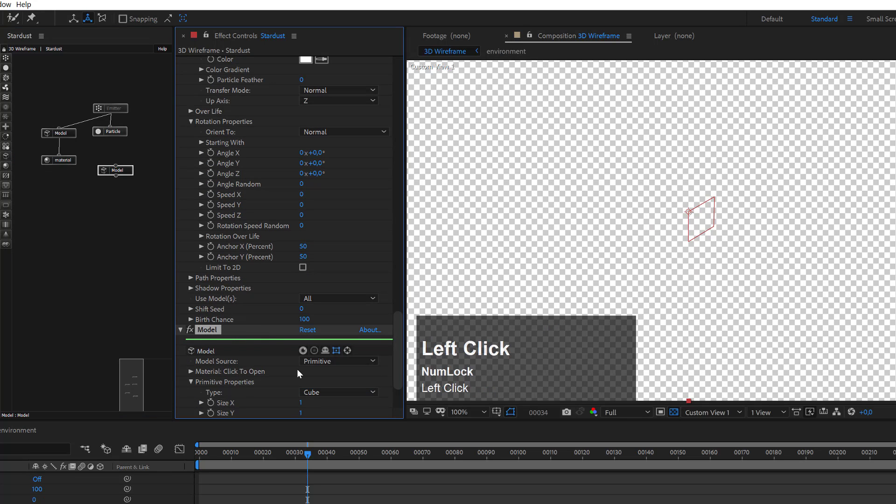
{"action": "left_click", "coordinate": [314, 393]}
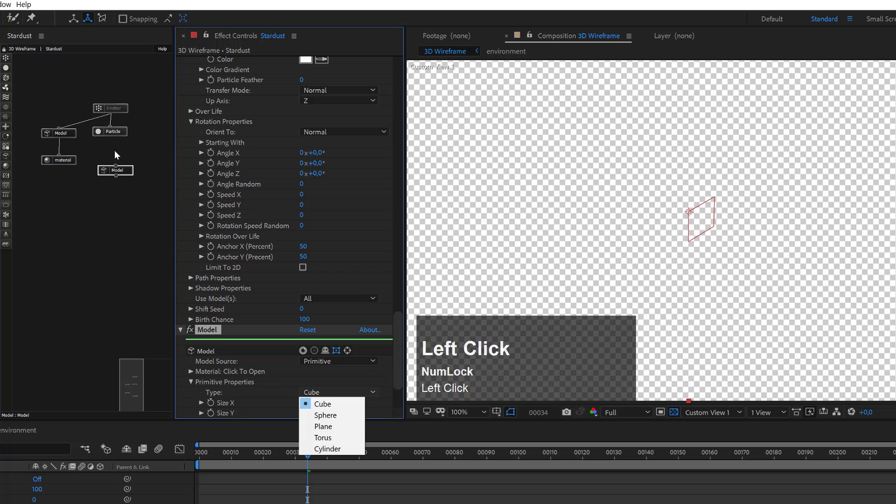
{"action": "left_click", "coordinate": [338, 448]}
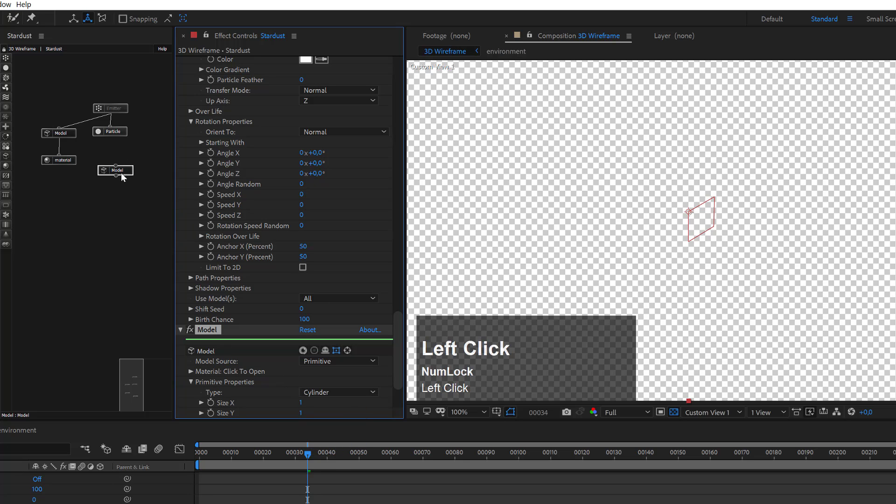
Set both Size X and Size Y of the cylinder primitive to 50.
{"action": "left_click_drag", "start_coordinate": [399, 371], "coordinate": [403, 400]}
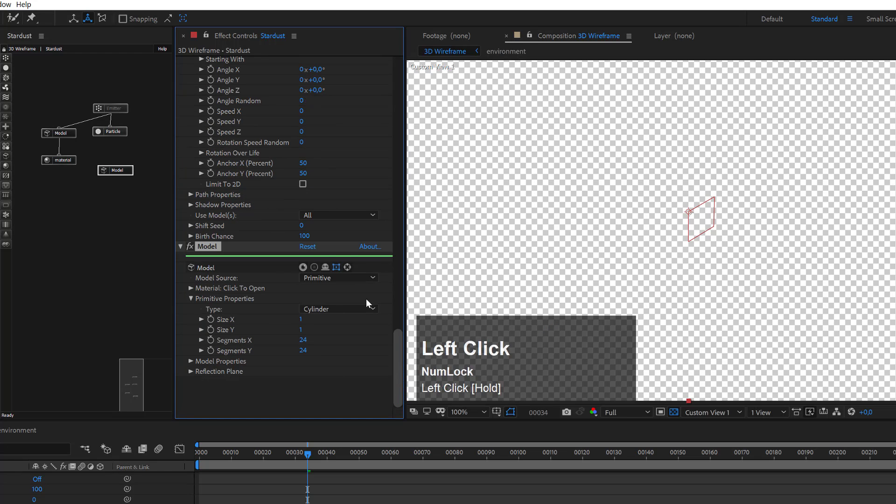
{"action": "left_click", "coordinate": [301, 319]}
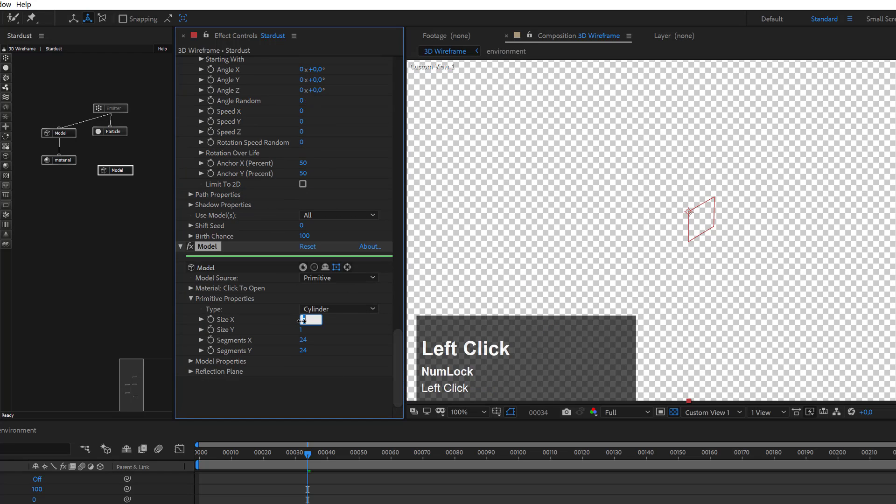
{"action": "type", "text": "50"}
{"action": "key", "text": "Tab"}
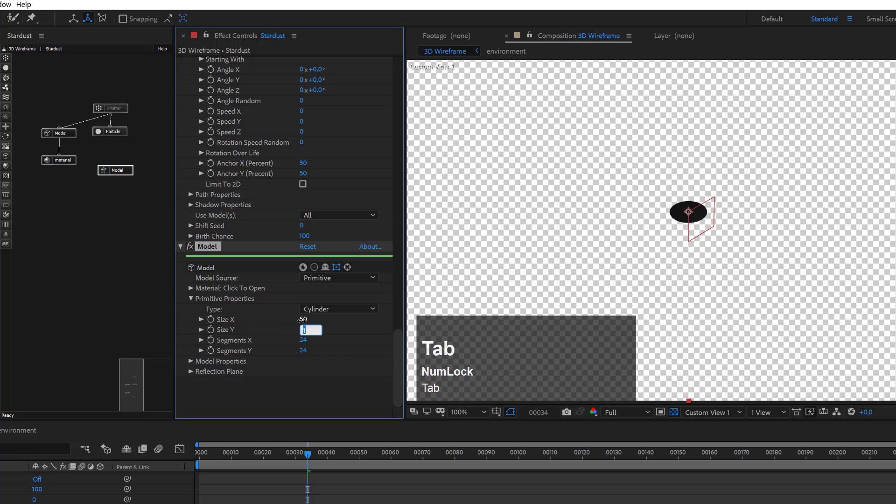
{"action": "type", "text": "50"}
{"action": "key", "text": "Return"}
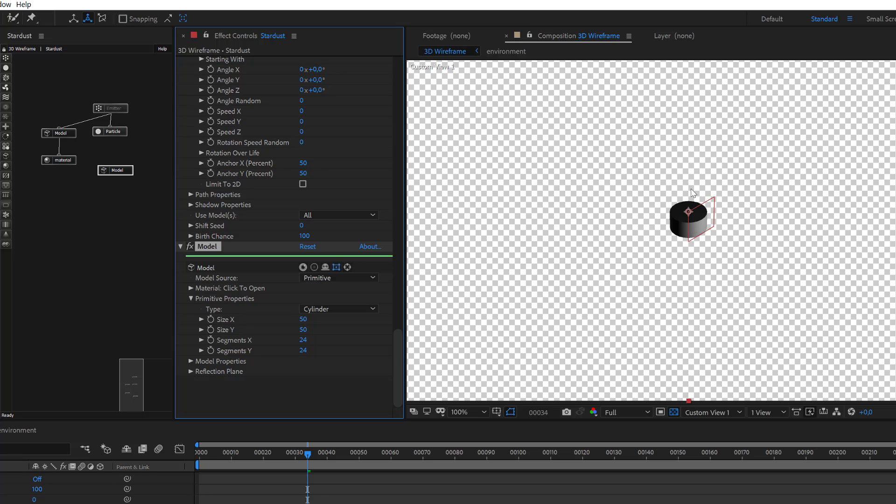
Make the cylinder taller by setting its Size Y to 100.
{"action": "left_click", "coordinate": [304, 330]}
{"action": "type", "text": "100"}
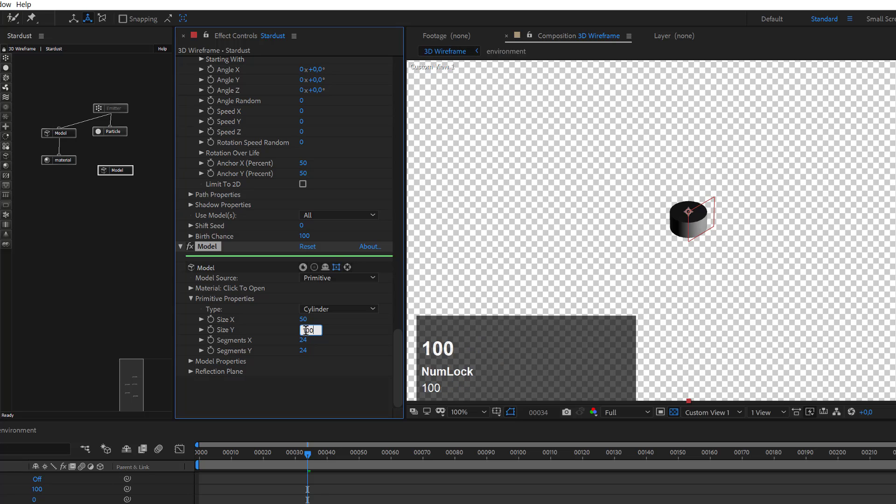
{"action": "key", "text": "Return"}
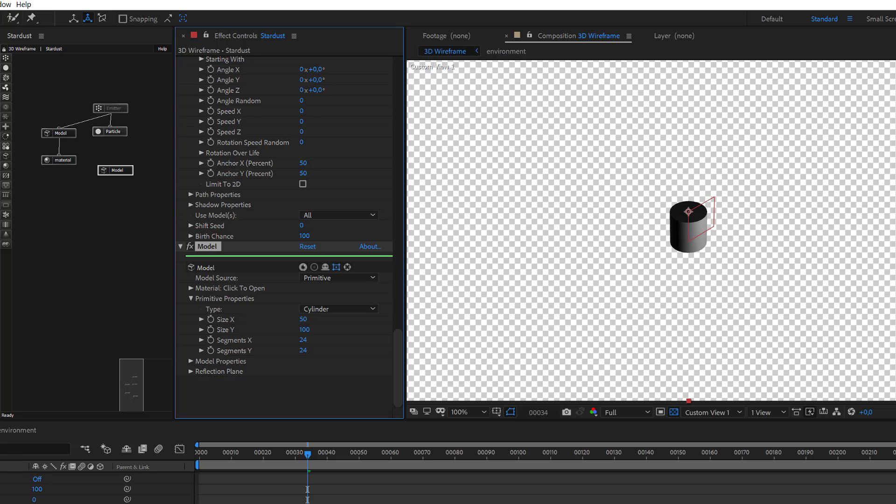
Select the Stardust Null layer in the timeline and inspect the cylinder up close in the composition.
{"action": "scroll", "coordinate": [70, 485], "scroll_direction": "up", "scroll_amount": 2}
{"action": "scroll", "coordinate": [308, 480], "scroll_direction": "up", "scroll_amount": 3}
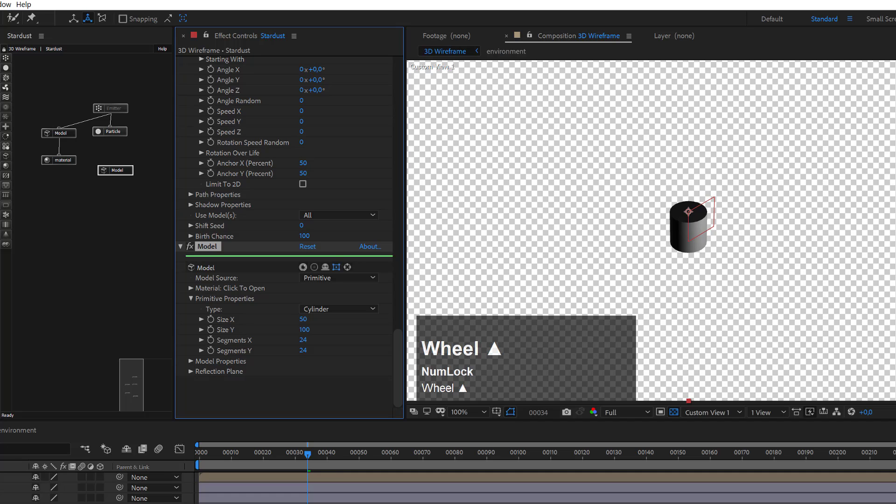
{"action": "left_click", "coordinate": [6, 502]}
{"action": "scroll", "coordinate": [712, 239], "scroll_direction": "up", "scroll_amount": 2}
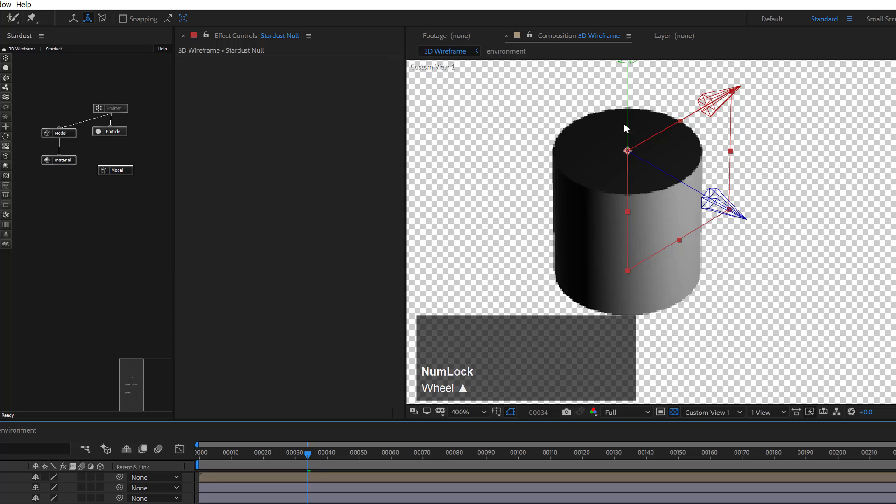
{"action": "scroll", "coordinate": [634, 193], "scroll_direction": "up", "scroll_amount": 1}
{"action": "scroll", "coordinate": [634, 192], "scroll_direction": "down", "scroll_amount": 1}
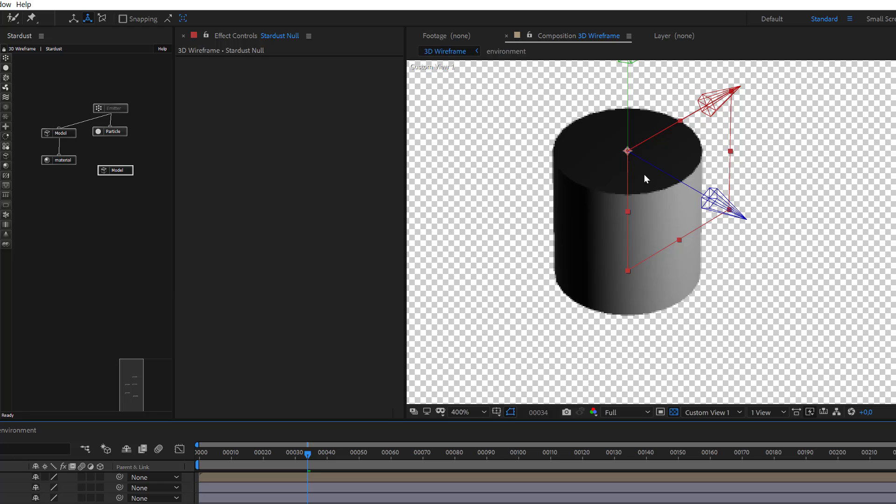
Try setting Segments X to 5 on the unconnected Model node's cylinder primitive.
{"action": "left_click", "coordinate": [123, 173]}
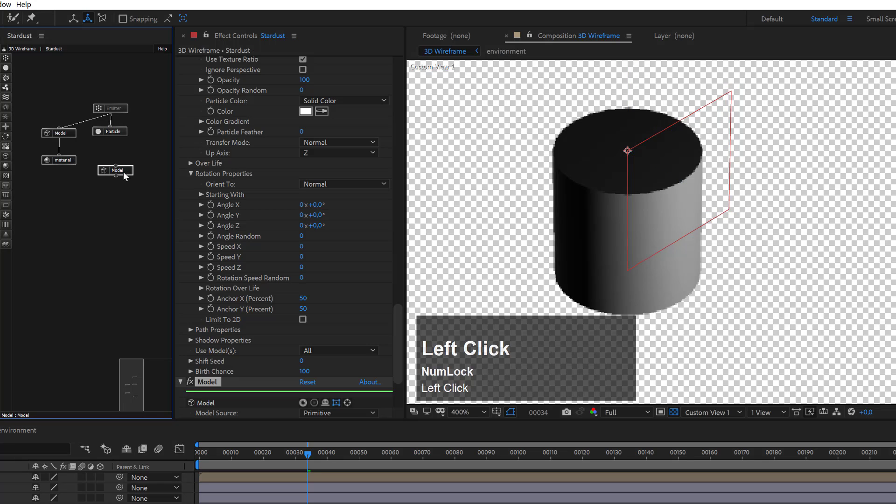
{"action": "scroll", "coordinate": [279, 308], "scroll_direction": "down", "scroll_amount": 5}
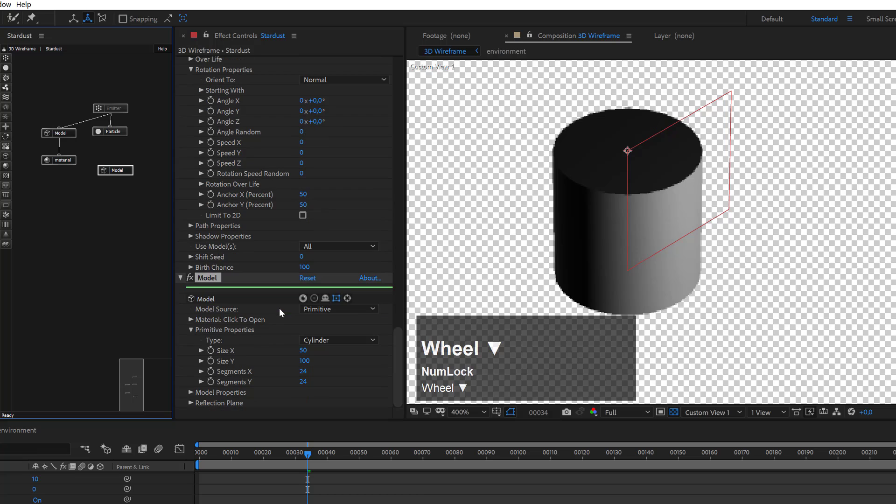
{"action": "left_click", "coordinate": [303, 373]}
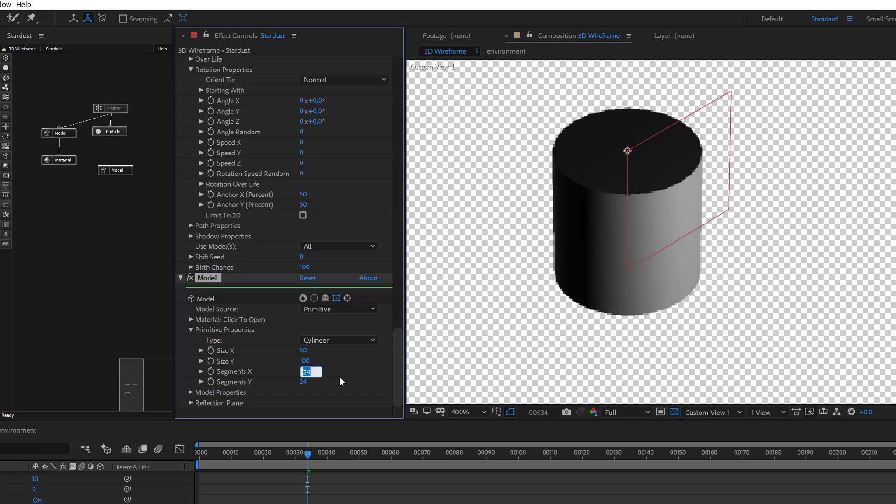
{"action": "type", "text": "5"}
{"action": "key", "text": "Return"}
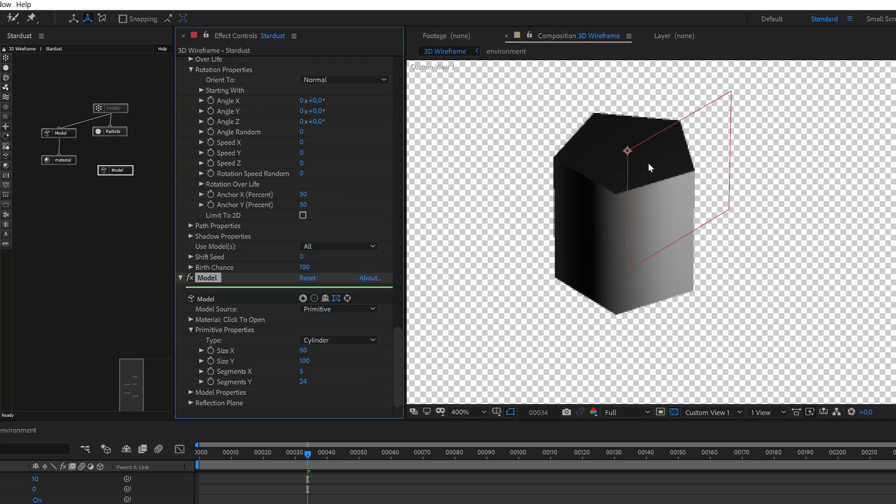
Set the cylinder primitive's Segments X to 12 and Segments Y to 3.
{"action": "left_click", "coordinate": [302, 372]}
{"action": "type", "text": "12"}
{"action": "key", "text": "Return"}
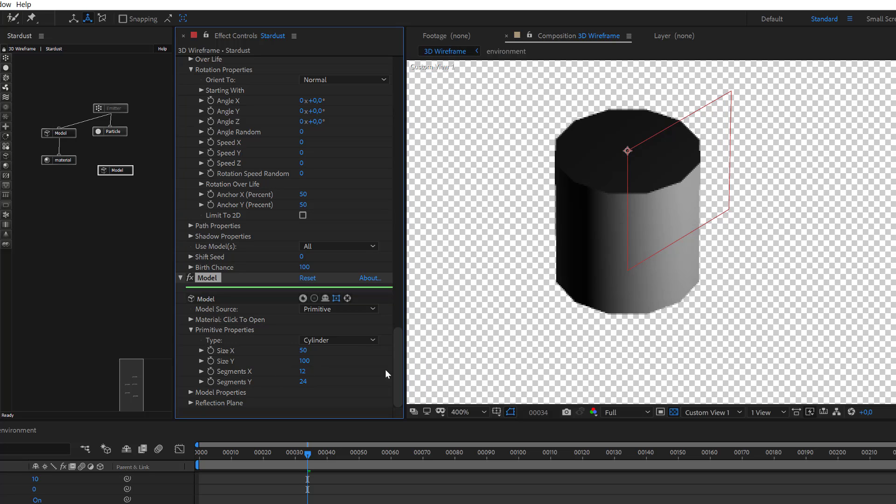
{"action": "left_click", "coordinate": [303, 382]}
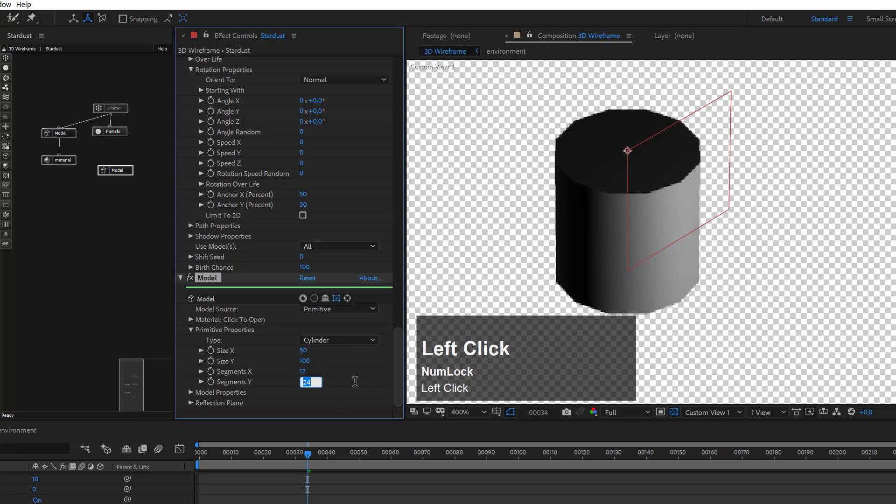
{"action": "type", "text": "3"}
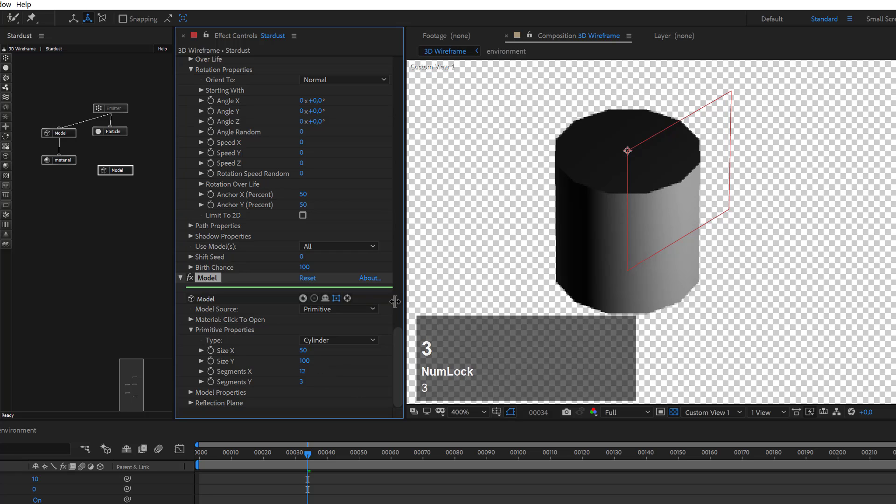
Thin the cylinder by setting its Size X to 2.
{"action": "left_click", "coordinate": [302, 351]}
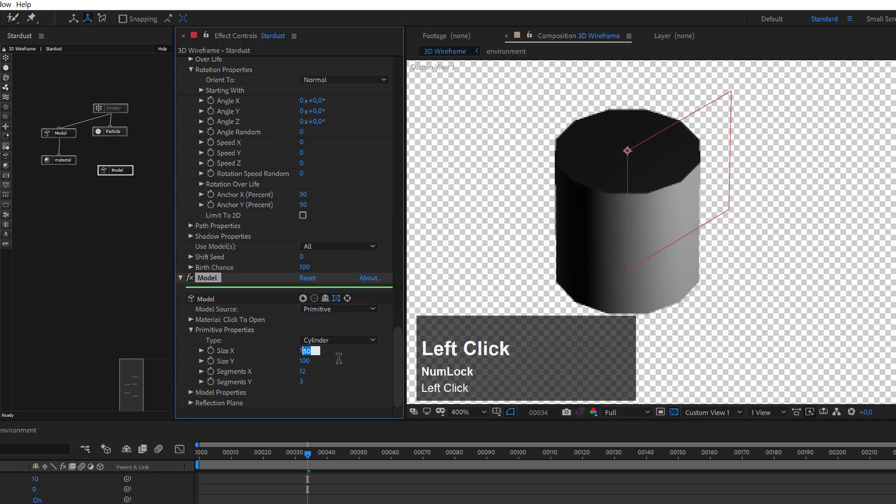
{"action": "type", "text": "2"}
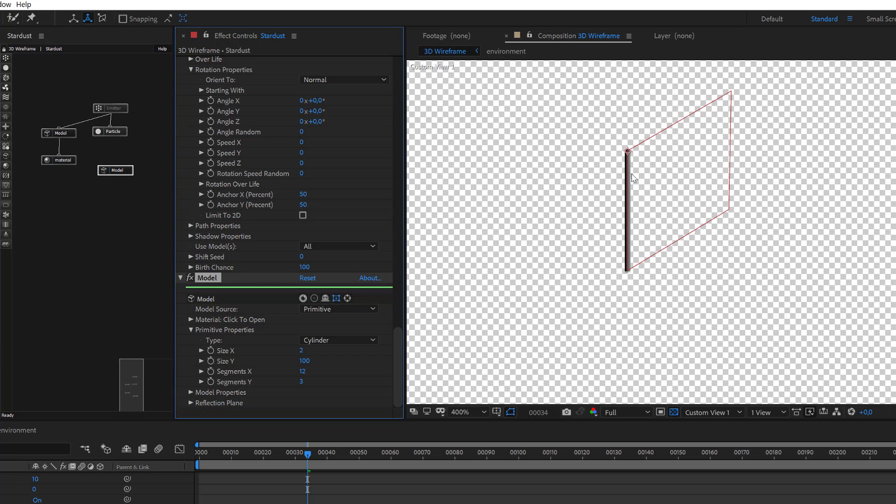
{"action": "scroll", "coordinate": [634, 177], "scroll_direction": "down", "scroll_amount": 2}
{"action": "scroll", "coordinate": [669, 193], "scroll_direction": "up", "scroll_amount": 2}
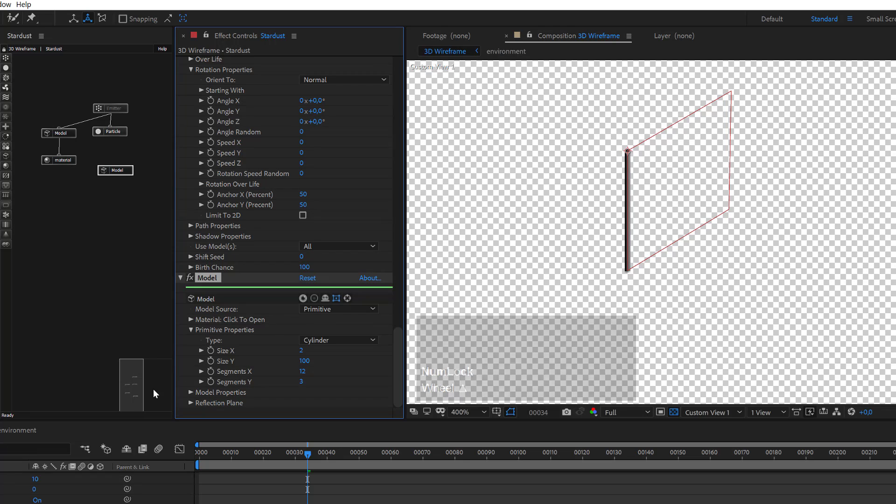
Set the cylinder model's Angle X to 90° and compare its orientation with the Stardust Null's axes.
{"action": "left_click", "coordinate": [191, 393]}
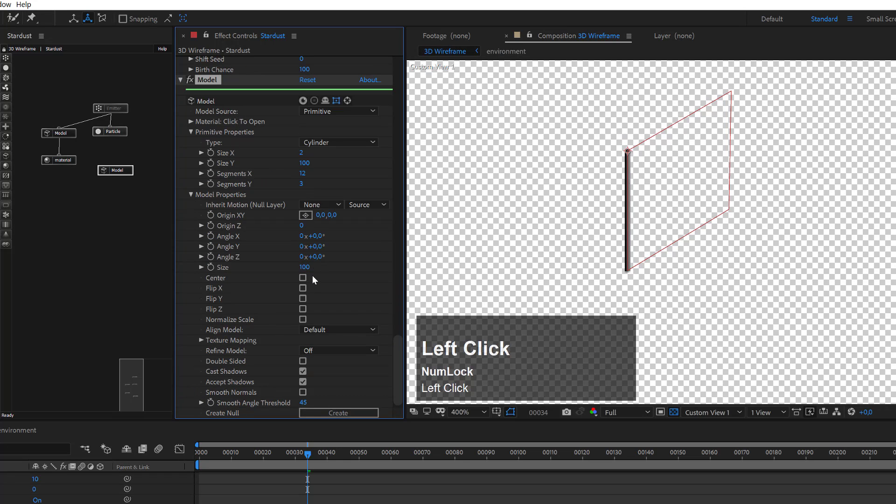
{"action": "left_click", "coordinate": [318, 236]}
{"action": "type", "text": "90"}
{"action": "key", "text": "Return"}
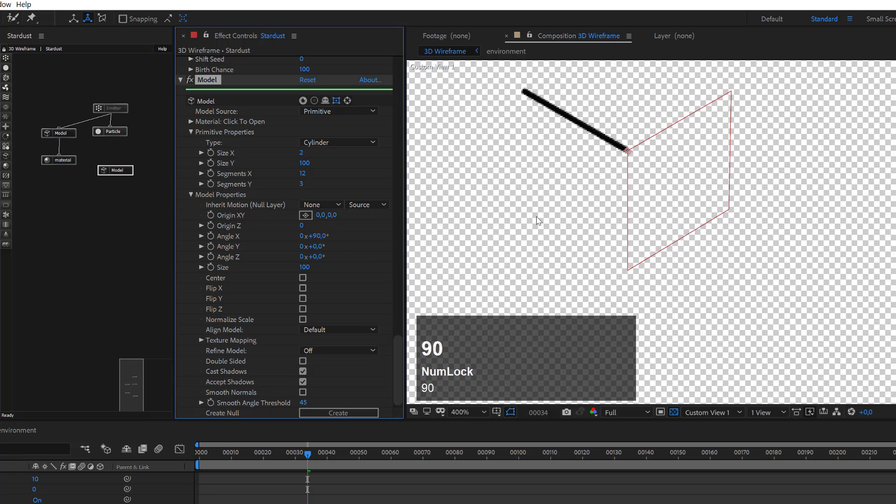
{"action": "scroll", "coordinate": [93, 487], "scroll_direction": "up", "scroll_amount": 1}
{"action": "scroll", "coordinate": [93, 487], "scroll_direction": "up", "scroll_amount": 1}
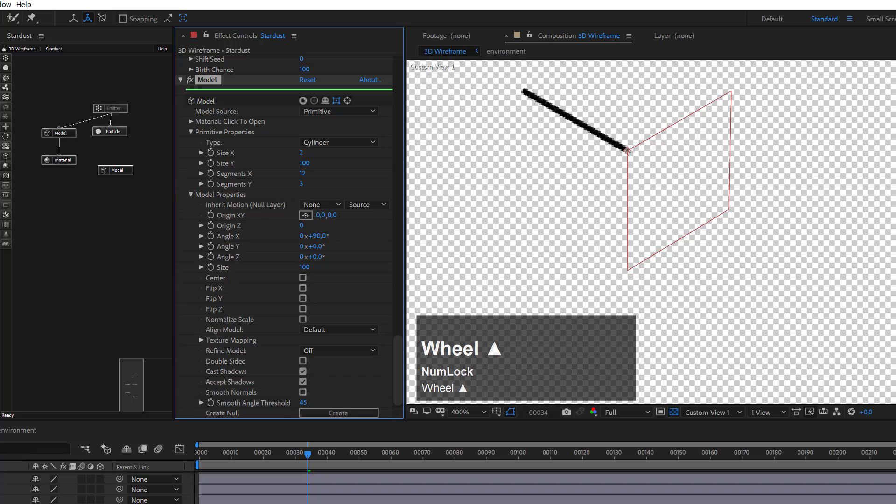
{"action": "left_click", "coordinate": [338, 412]}
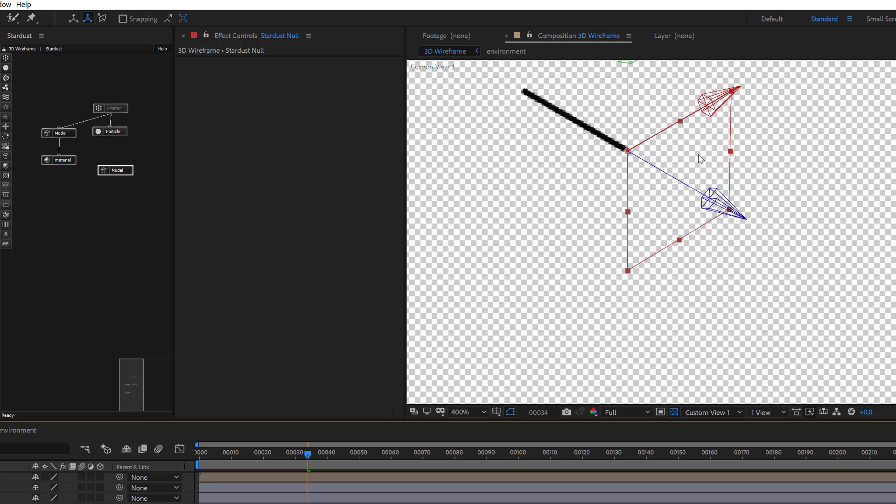
Connect the cylinder Model node to the Particle node, enable the Emitter, and place the Model node directly below Particle.
{"action": "left_click", "coordinate": [113, 106]}
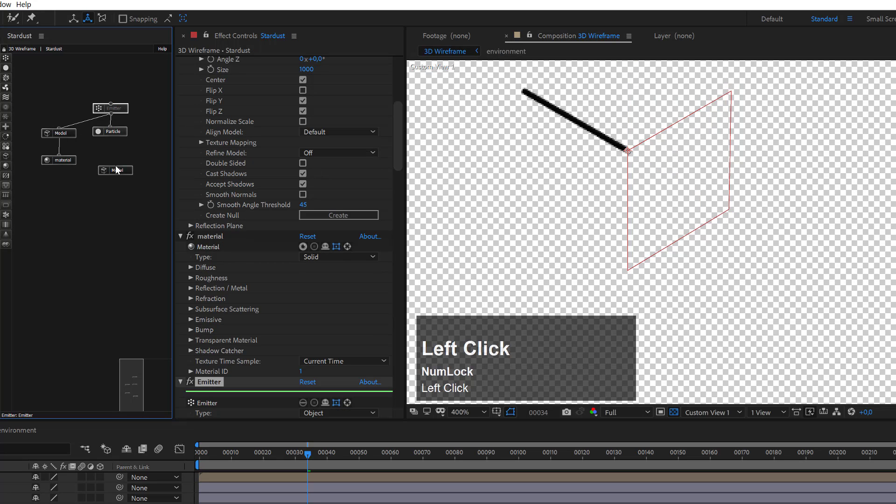
{"action": "left_click_drag", "start_coordinate": [116, 166], "coordinate": [111, 136]}
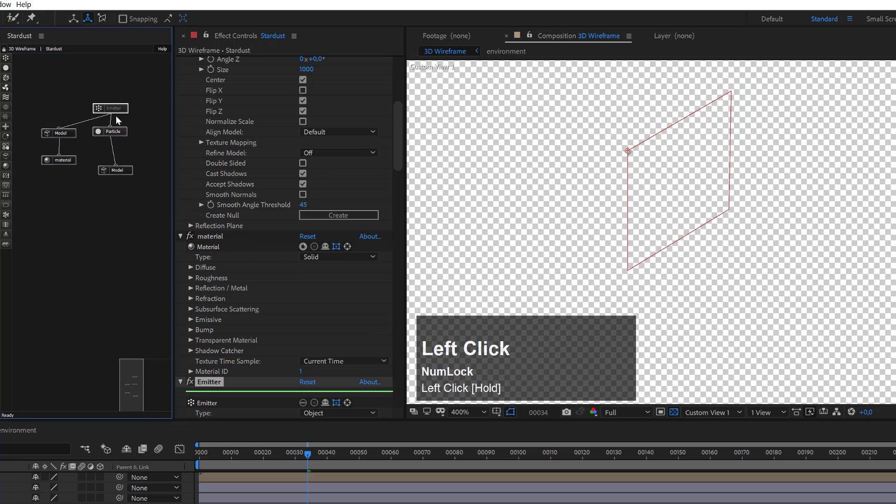
{"action": "right_click", "coordinate": [118, 110]}
{"action": "left_click", "coordinate": [140, 87]}
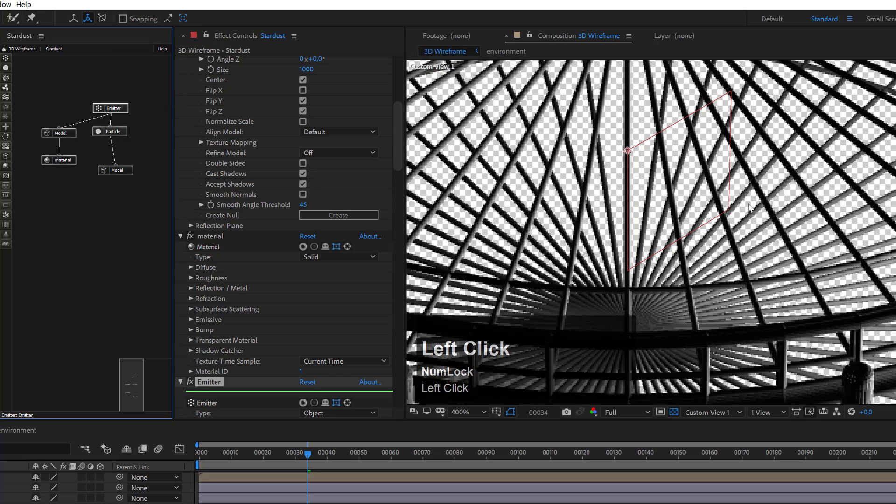
{"action": "scroll", "coordinate": [672, 205], "scroll_direction": "down", "scroll_amount": 4}
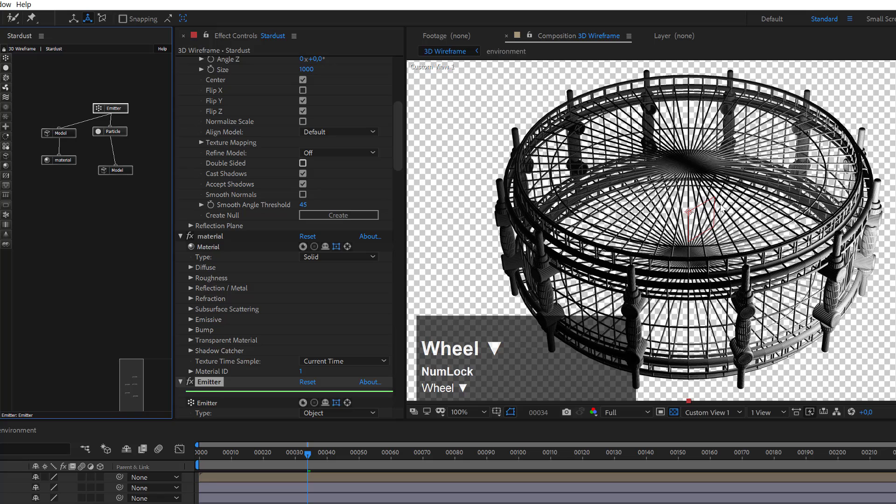
{"action": "scroll", "coordinate": [743, 198], "scroll_direction": "up", "scroll_amount": 2}
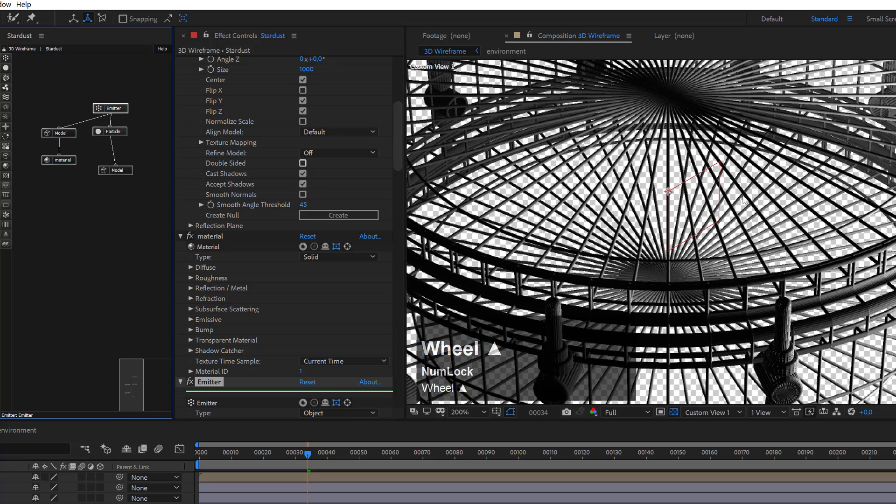
{"action": "scroll", "coordinate": [744, 199], "scroll_direction": "down", "scroll_amount": 2}
{"action": "scroll", "coordinate": [744, 198], "scroll_direction": "up", "scroll_amount": 2}
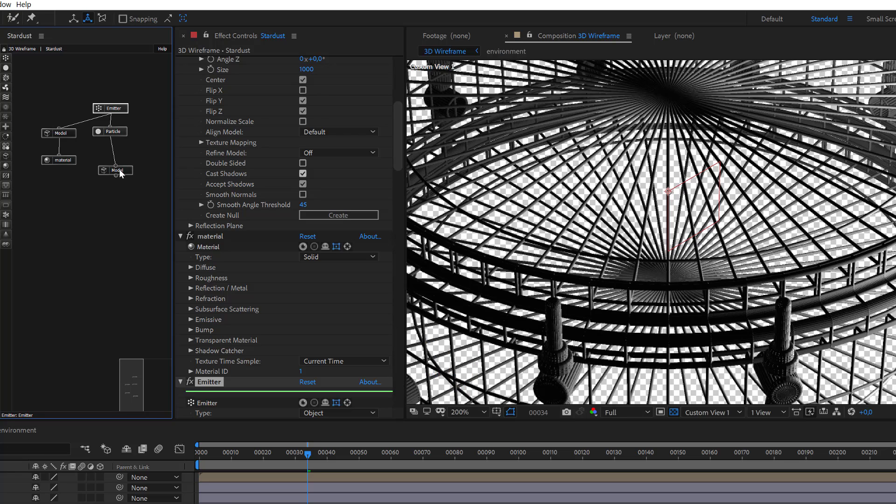
{"action": "left_click_drag", "start_coordinate": [117, 171], "coordinate": [114, 158]}
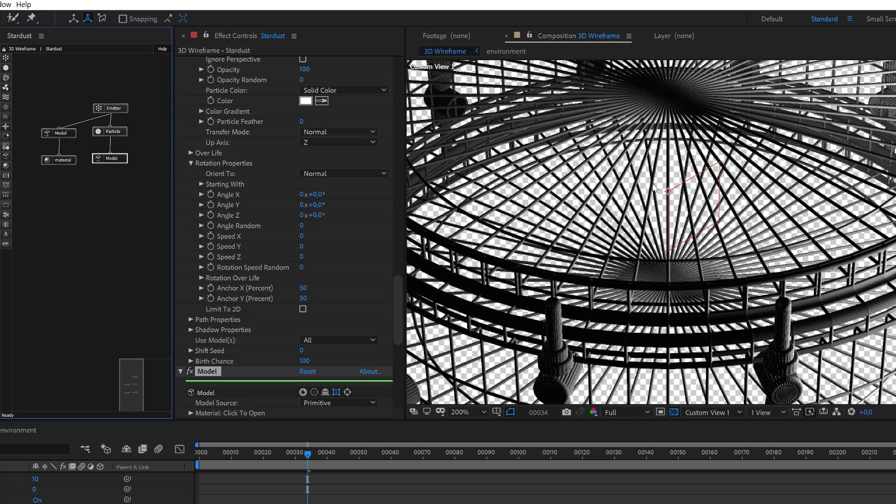
Turn the Emitter's Edges - Inherit Size option off and back on to compare the wireframe.
{"action": "left_click", "coordinate": [123, 109]}
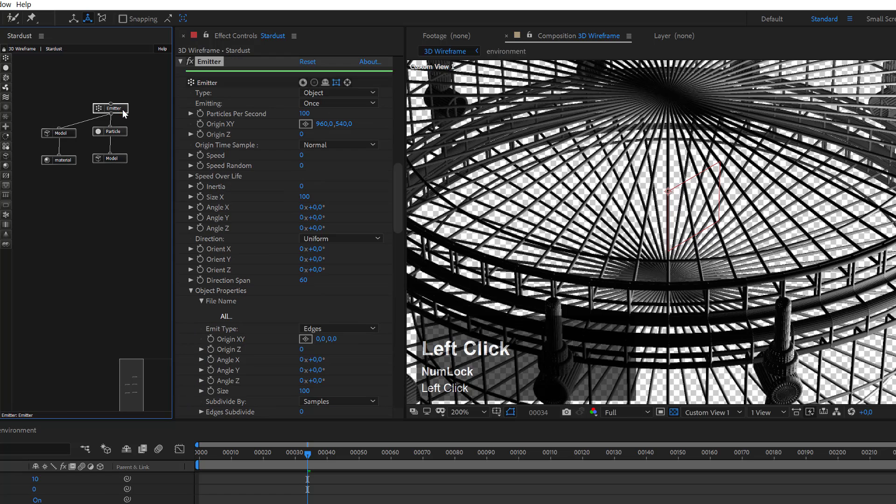
{"action": "scroll", "coordinate": [279, 292], "scroll_direction": "down", "scroll_amount": 3}
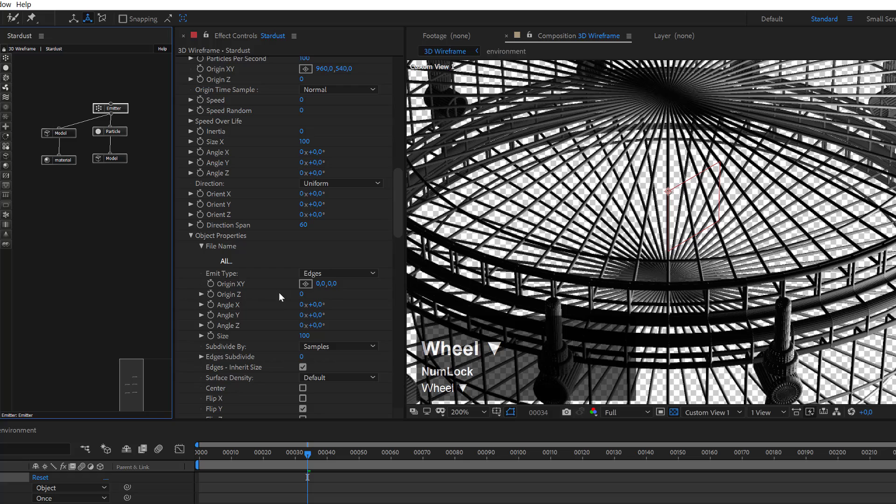
{"action": "left_click", "coordinate": [304, 365]}
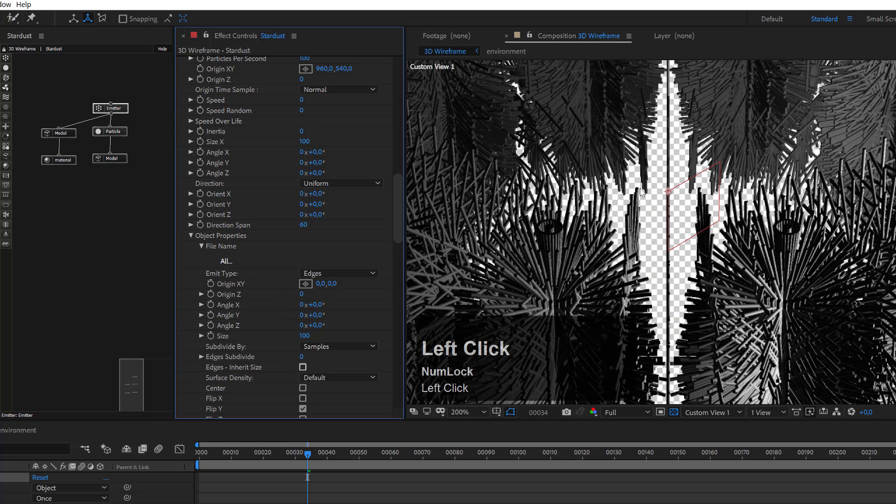
{"action": "scroll", "coordinate": [706, 197], "scroll_direction": "down", "scroll_amount": 4}
{"action": "scroll", "coordinate": [707, 195], "scroll_direction": "up", "scroll_amount": 3}
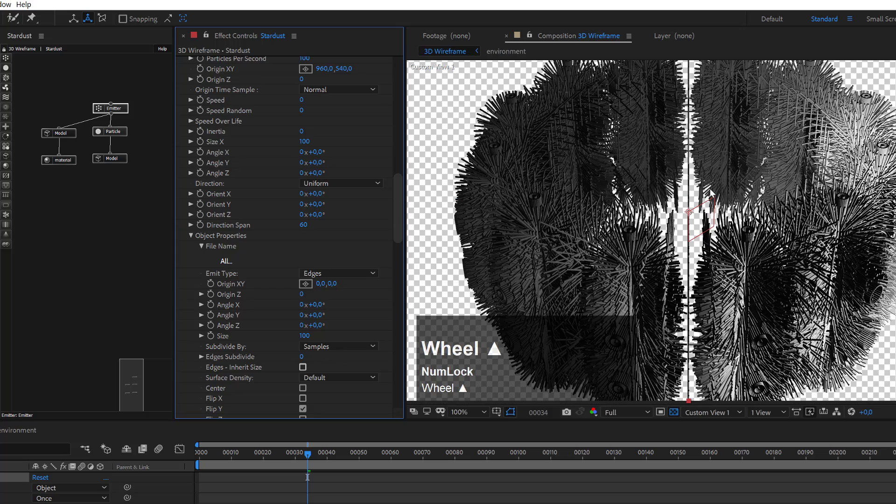
{"action": "scroll", "coordinate": [711, 199], "scroll_direction": "up", "scroll_amount": 1}
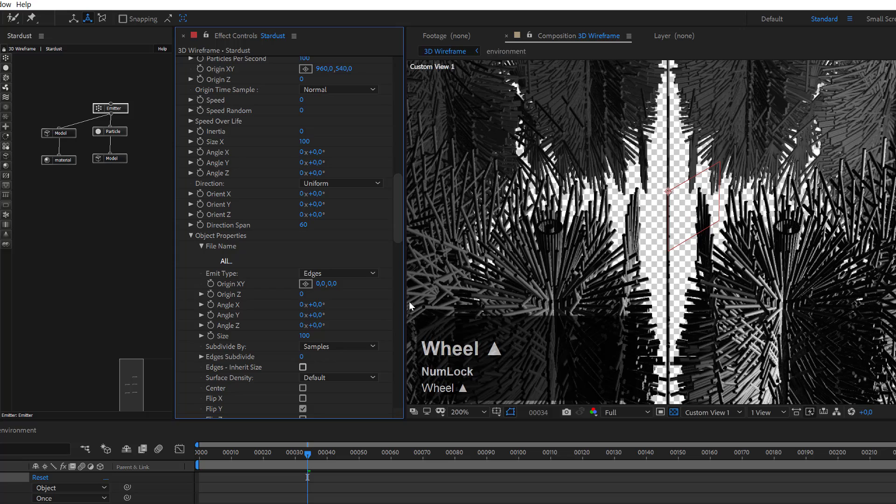
{"action": "left_click", "coordinate": [304, 368]}
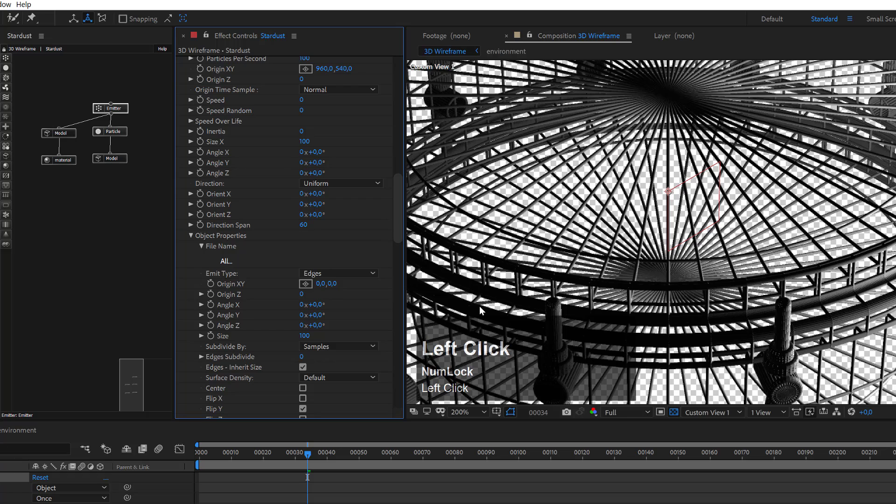
Set Align Model to Front for the cylinder Model node.
{"action": "left_click", "coordinate": [109, 159]}
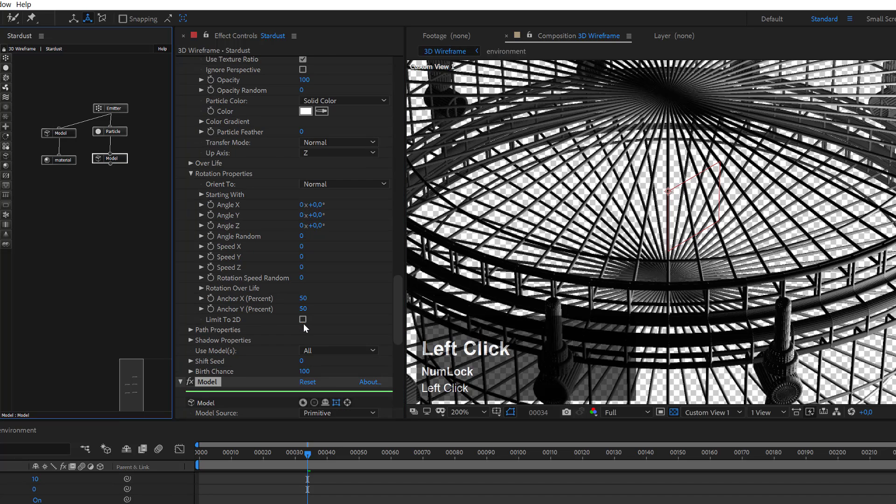
{"action": "scroll", "coordinate": [305, 327], "scroll_direction": "down", "scroll_amount": 5}
{"action": "scroll", "coordinate": [323, 321], "scroll_direction": "down", "scroll_amount": 5}
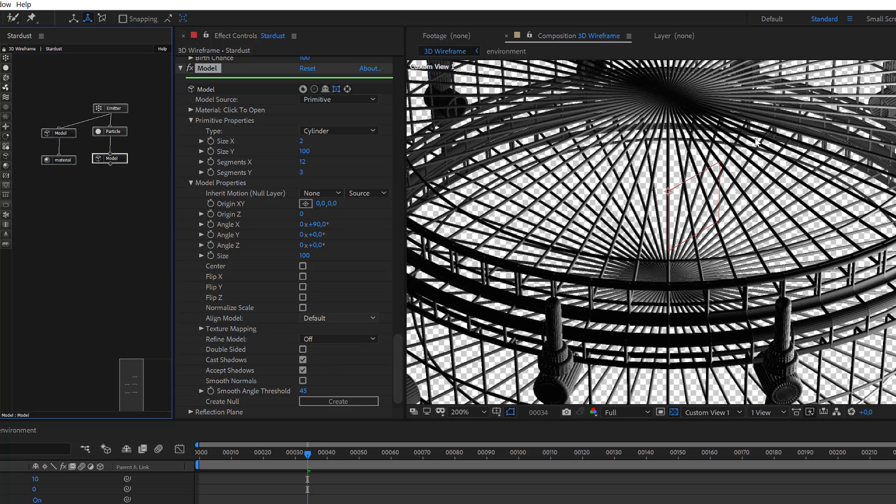
{"action": "left_click", "coordinate": [337, 319]}
{"action": "left_click", "coordinate": [323, 341]}
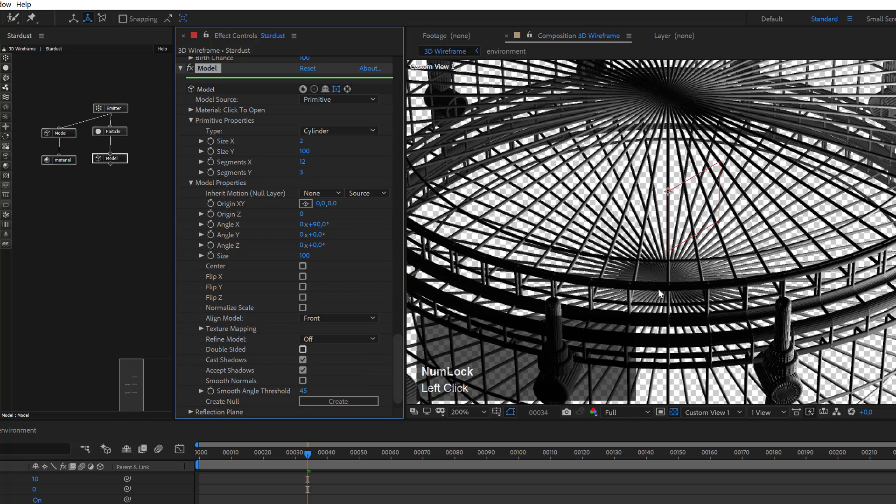
Try Back as the cylinder model's Align Model option, compare the result, and restore Front.
{"action": "left_click", "coordinate": [321, 321]}
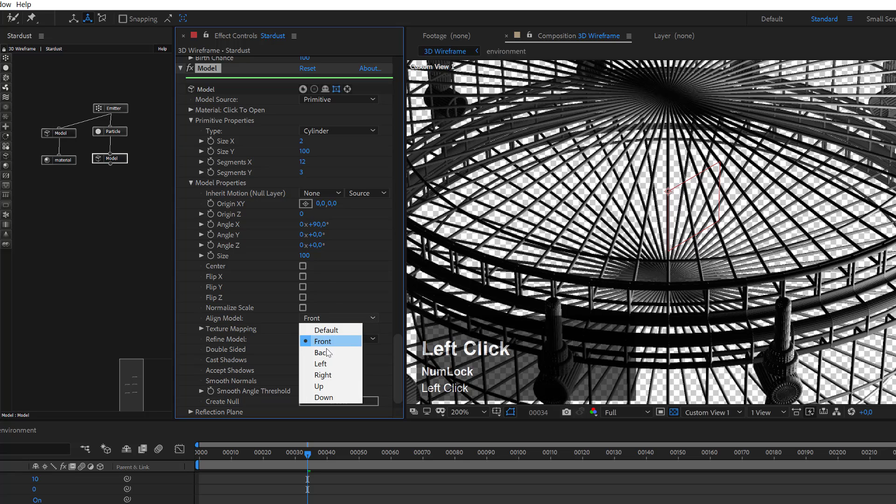
{"action": "left_click", "coordinate": [326, 353]}
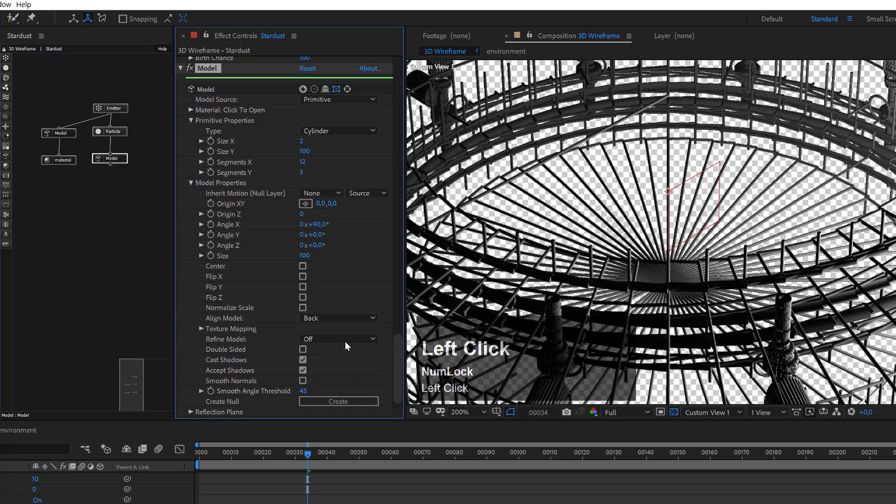
{"action": "scroll", "coordinate": [627, 256], "scroll_direction": "down", "scroll_amount": 2}
{"action": "scroll", "coordinate": [712, 235], "scroll_direction": "up", "scroll_amount": 2}
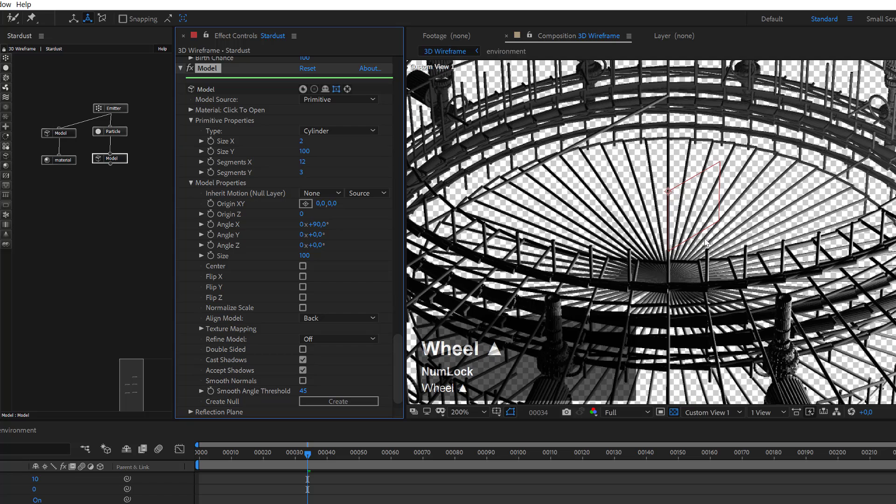
{"action": "scroll", "coordinate": [746, 235], "scroll_direction": "down", "scroll_amount": 2}
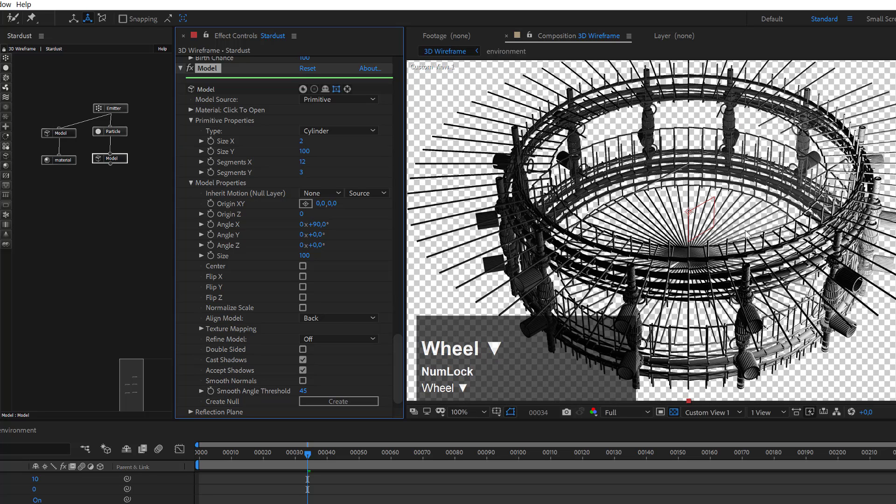
{"action": "left_click", "coordinate": [341, 318]}
{"action": "left_click", "coordinate": [326, 342]}
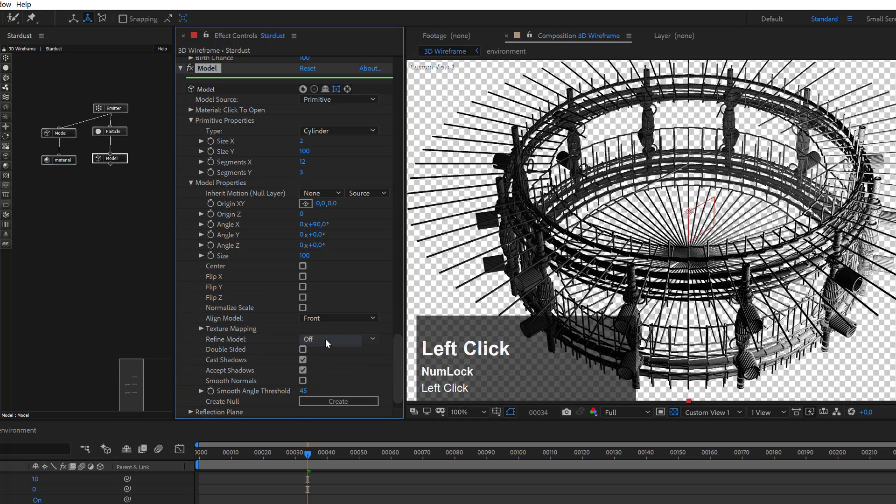
{"action": "scroll", "coordinate": [644, 248], "scroll_direction": "up", "scroll_amount": 1}
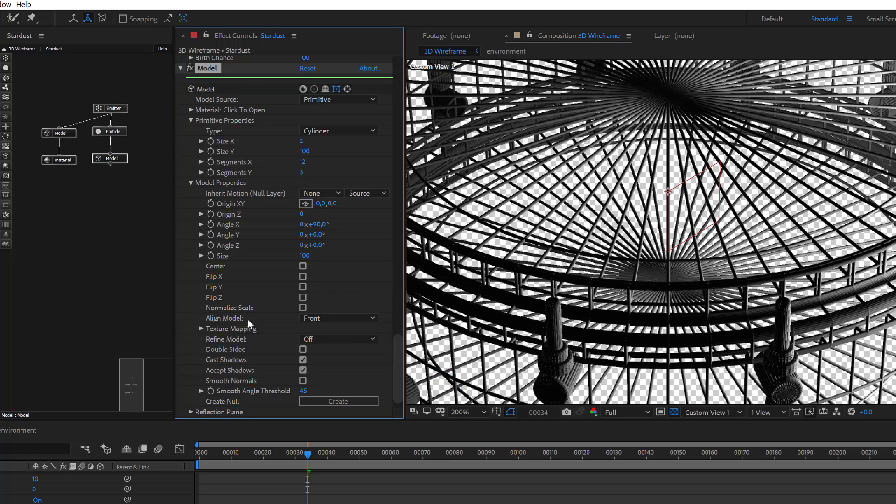
{"action": "left_click", "coordinate": [320, 320]}
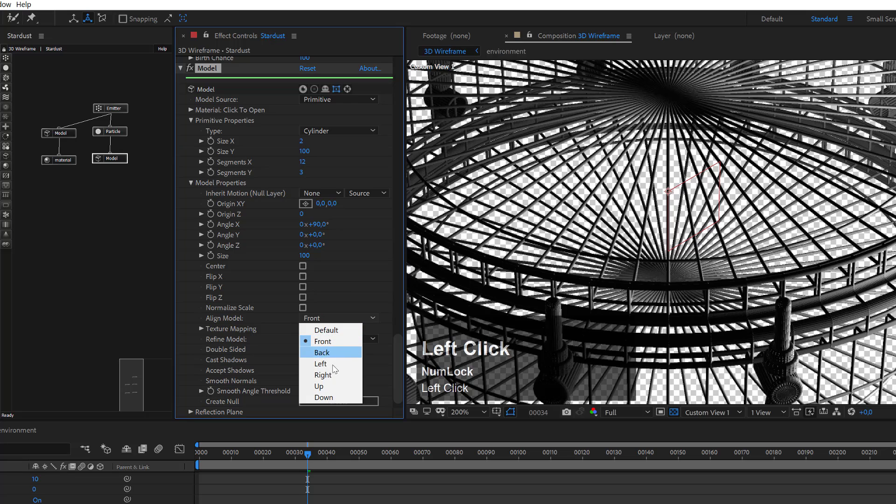
{"action": "left_click", "coordinate": [323, 342]}
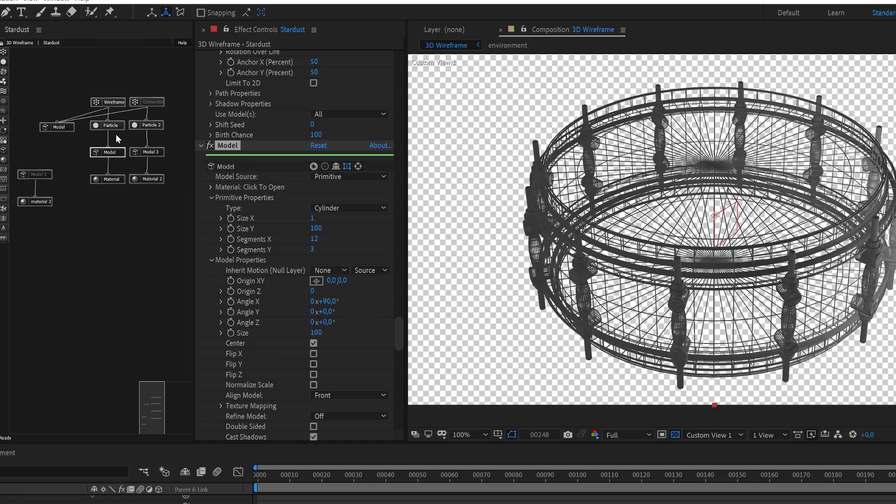
Set the wireframe cylinder Model node's Size X to 1 and open its Size Y for editing.
{"action": "left_click", "coordinate": [112, 149]}
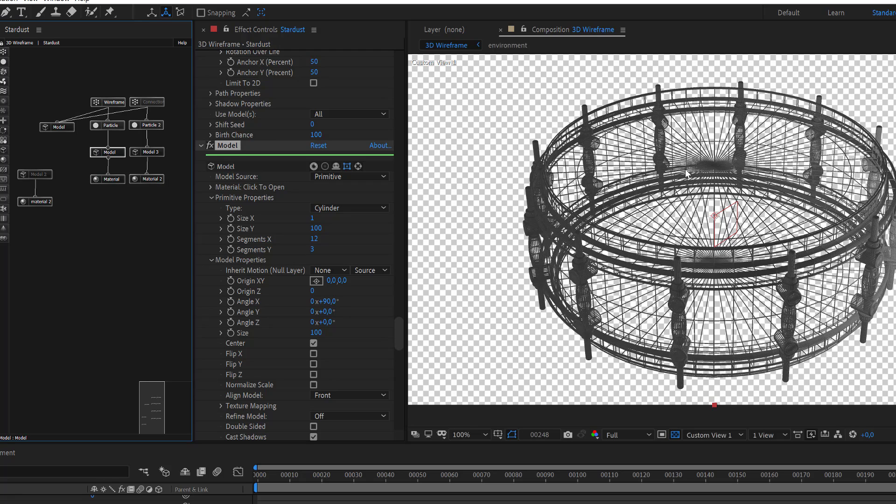
{"action": "left_click", "coordinate": [314, 218]}
{"action": "type", "text": "1"}
{"action": "left_click", "coordinate": [321, 229]}
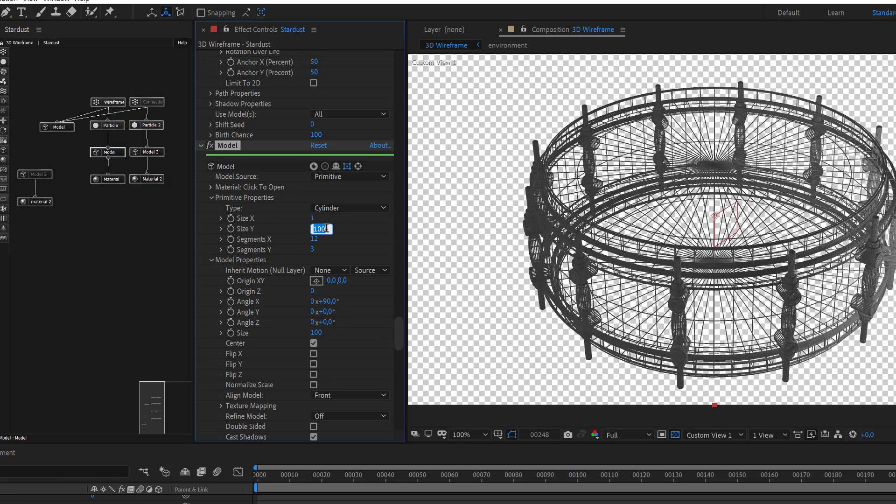
Try the wireframe model's cylinder with Size Y set to 1 and Normalize Scale enabled.
{"action": "type", "text": "1"}
{"action": "key", "text": "Return"}
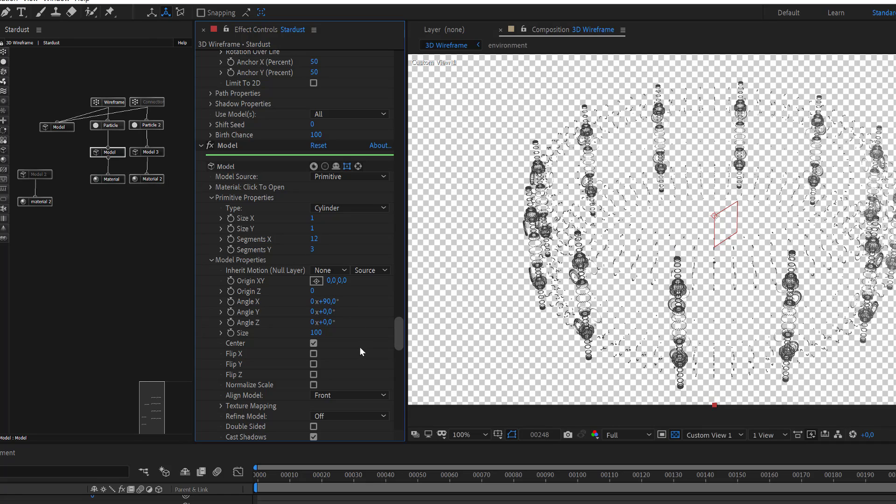
{"action": "left_click", "coordinate": [313, 385]}
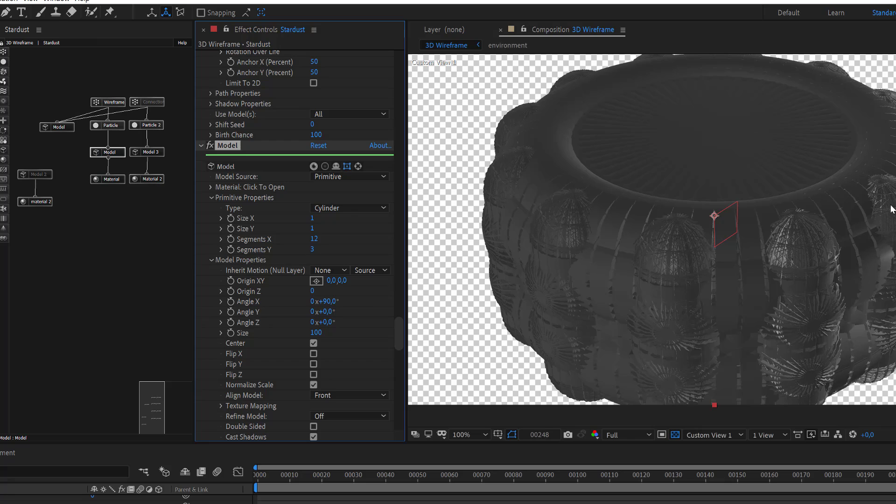
{"action": "left_click", "coordinate": [366, 246]}
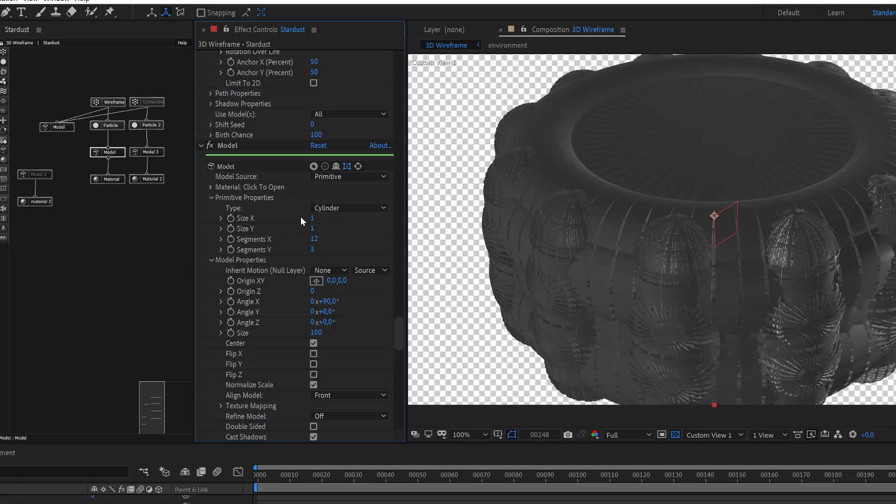
Try a Size X of 0 on the cylinder, and disable Normalize Scale.
{"action": "left_click", "coordinate": [312, 218]}
{"action": "key", "text": "Return"}
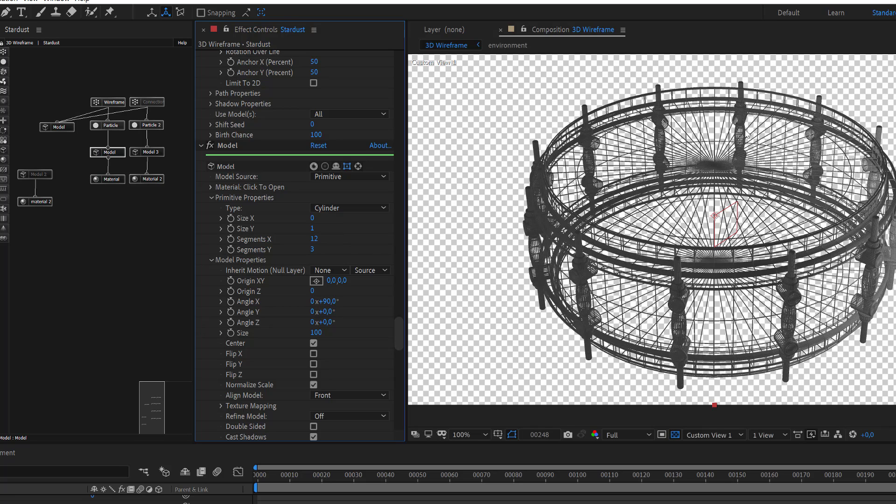
{"action": "left_click", "coordinate": [313, 385]}
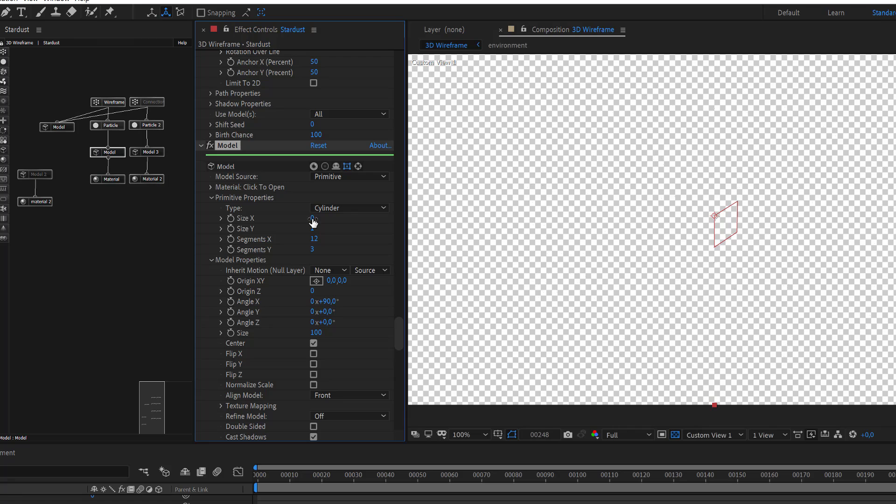
Set the cylinder's Size X to 1 and try its Size Y at 50.
{"action": "left_click", "coordinate": [311, 219]}
{"action": "key", "text": "Return"}
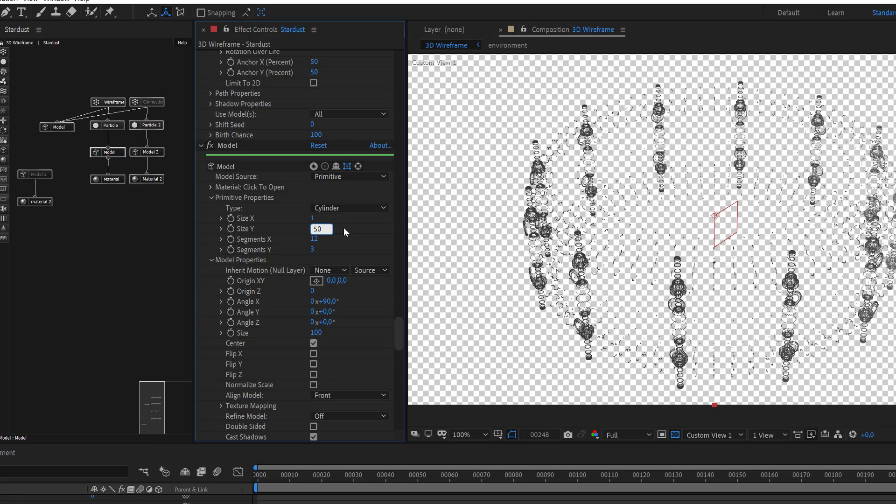
{"action": "key", "text": "Return"}
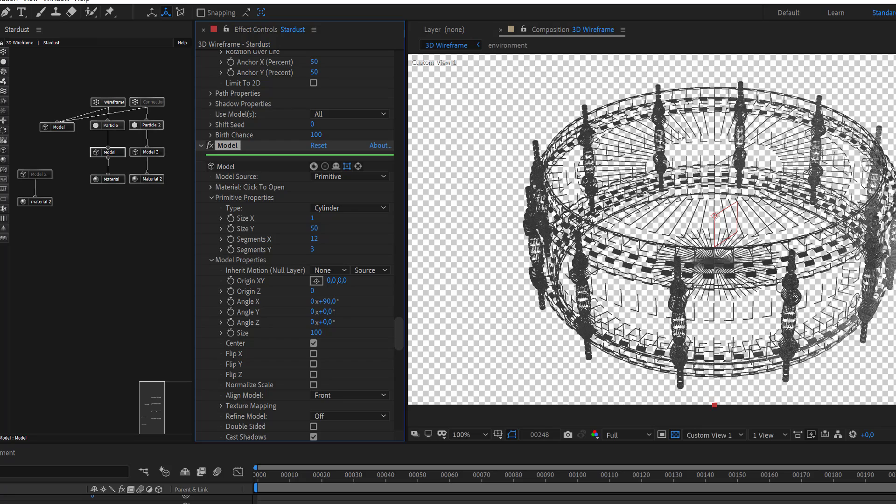
{"action": "left_click", "coordinate": [316, 229]}
{"action": "key", "text": "Return"}
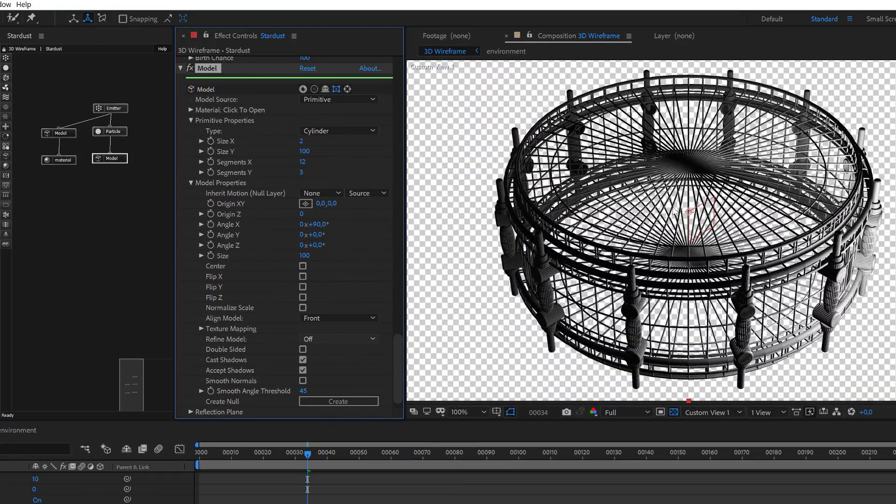
Set Size X to 1 on the cylinder primitive of the Model node under Particle.
{"action": "scroll", "coordinate": [675, 169], "scroll_direction": "up", "scroll_amount": 2}
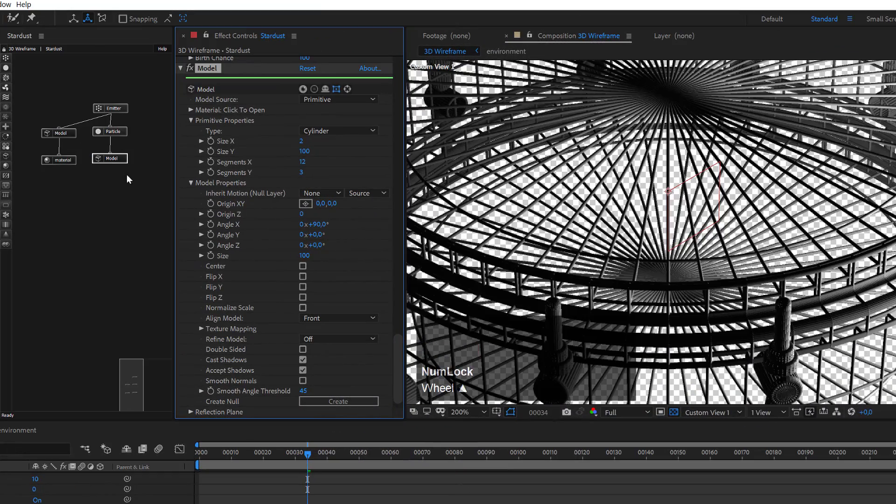
{"action": "left_click", "coordinate": [107, 160]}
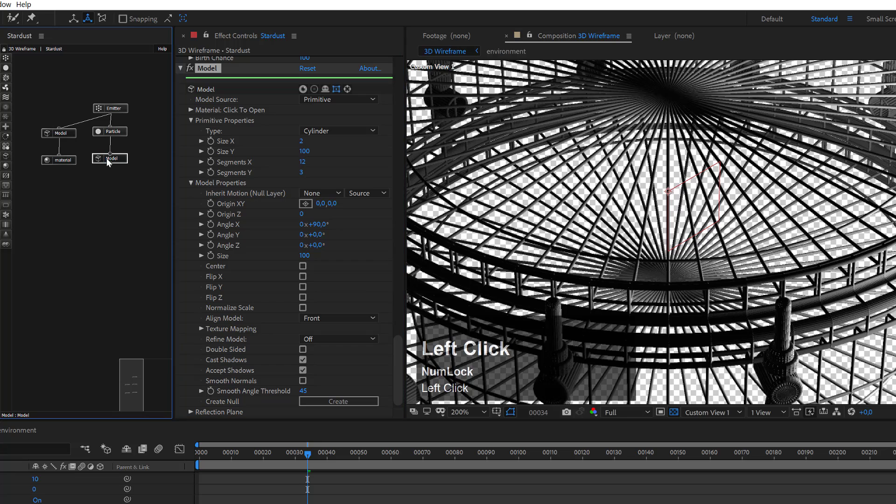
{"action": "left_click", "coordinate": [301, 141]}
{"action": "type", "text": "1"}
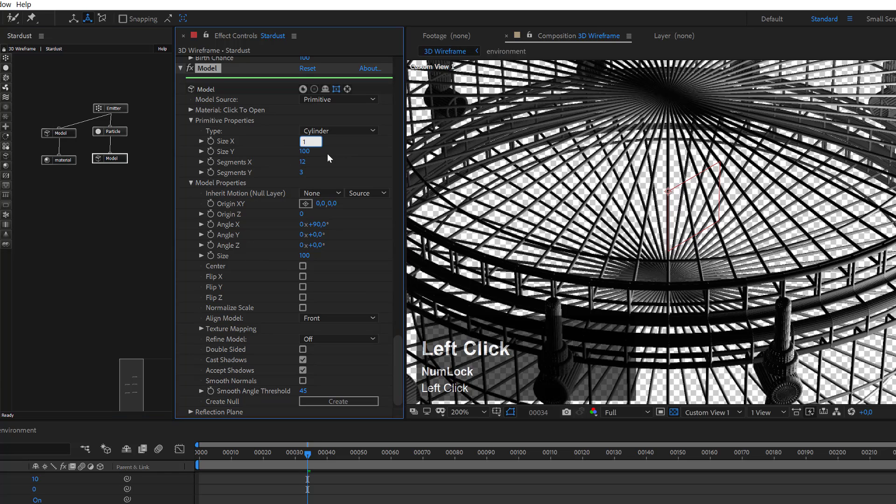
{"action": "left_click", "coordinate": [330, 158]}
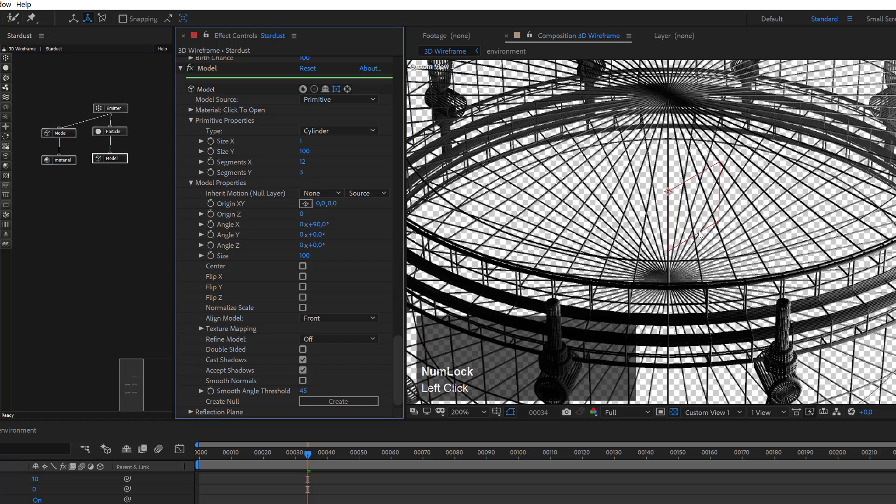
{"action": "scroll", "coordinate": [700, 234], "scroll_direction": "down", "scroll_amount": 1}
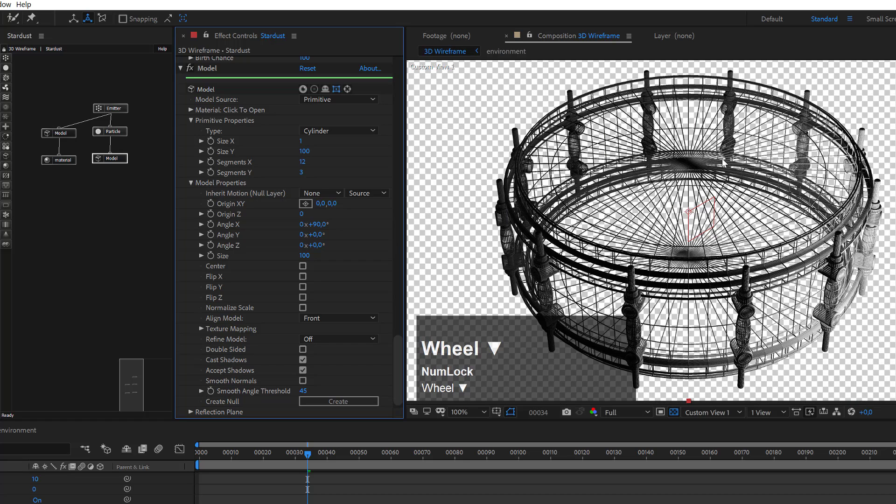
{"action": "scroll", "coordinate": [653, 201], "scroll_direction": "up", "scroll_amount": 1}
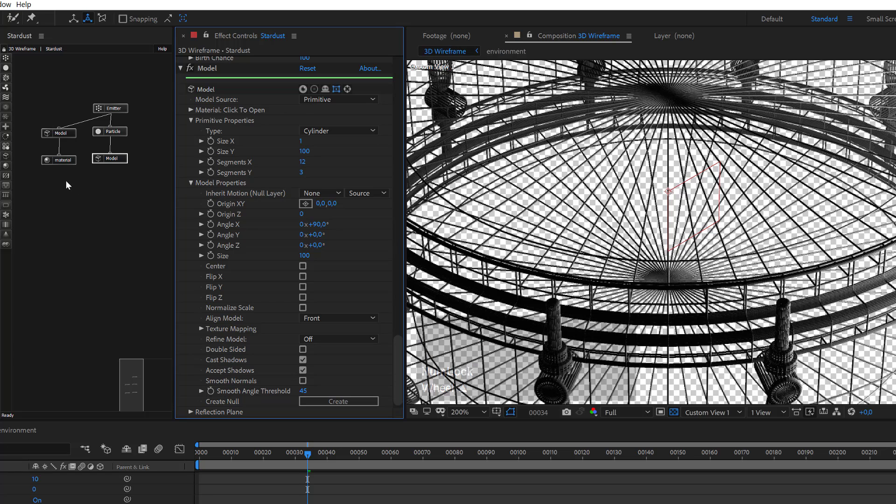
Add a Material node and connect it beneath the Model node in the particle branch.
{"action": "left_click", "coordinate": [7, 165]}
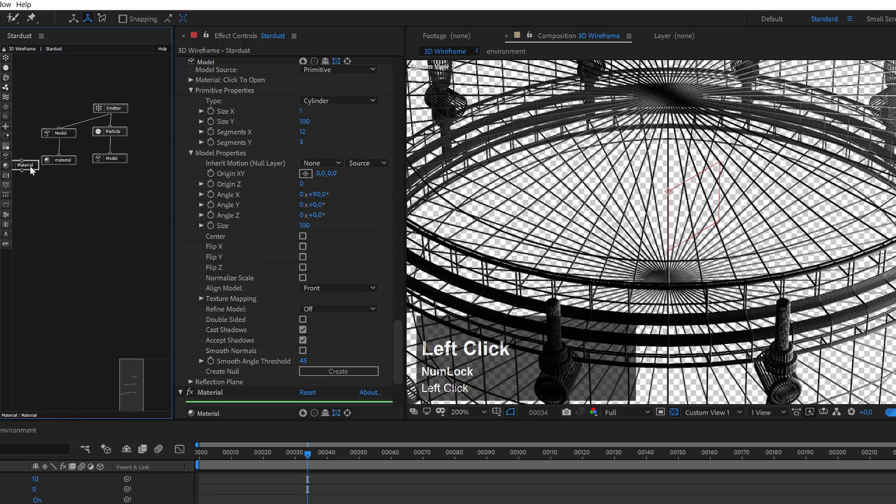
{"action": "left_click_drag", "start_coordinate": [30, 166], "coordinate": [115, 160]}
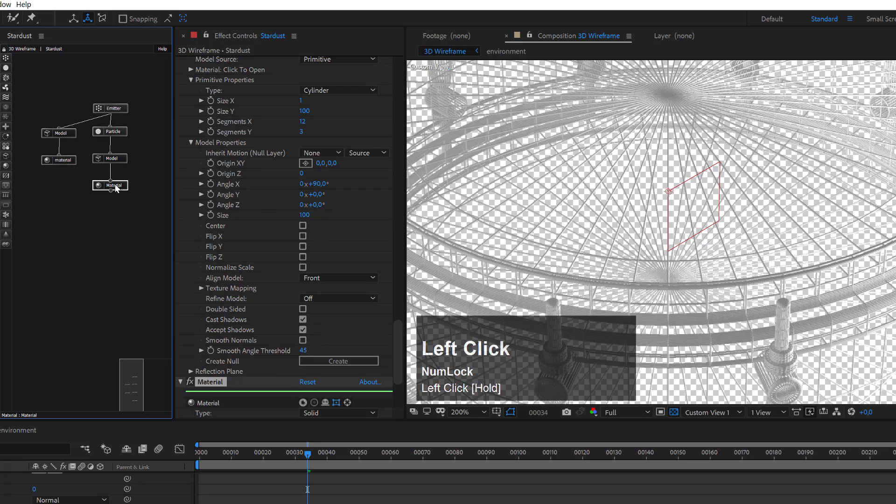
Set the new material's Color From Particle to 0 and its diffuse color to a dark grey, about 565656.
{"action": "scroll", "coordinate": [291, 255], "scroll_direction": "down", "scroll_amount": 5}
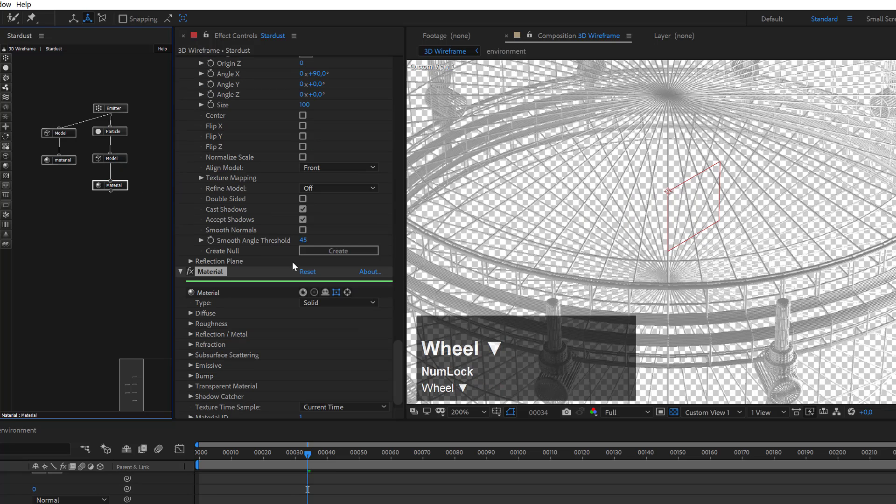
{"action": "left_click", "coordinate": [191, 313]}
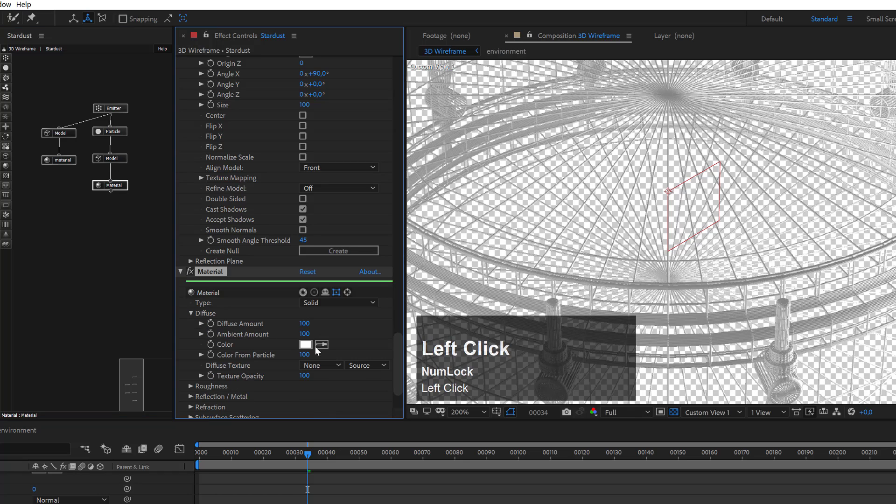
{"action": "left_click", "coordinate": [304, 356]}
{"action": "type", "text": "0"}
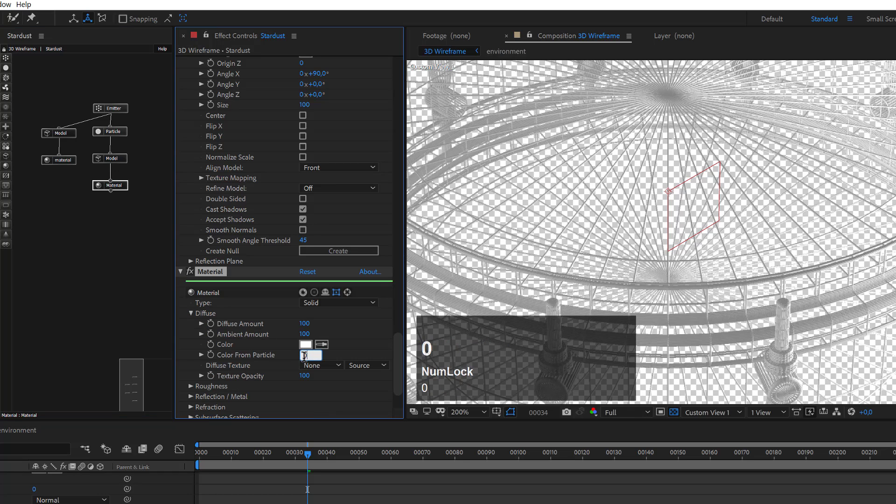
{"action": "left_click", "coordinate": [306, 348]}
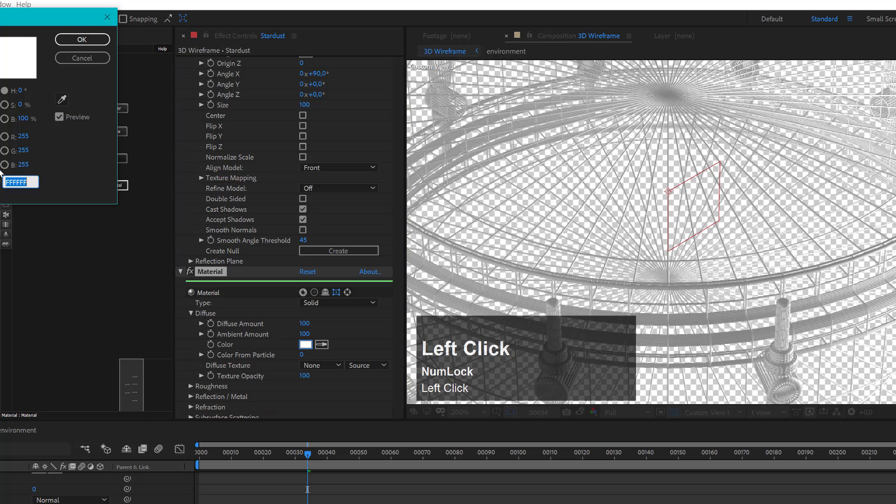
{"action": "left_click_drag", "start_coordinate": [0, 133], "coordinate": [0, 139]}
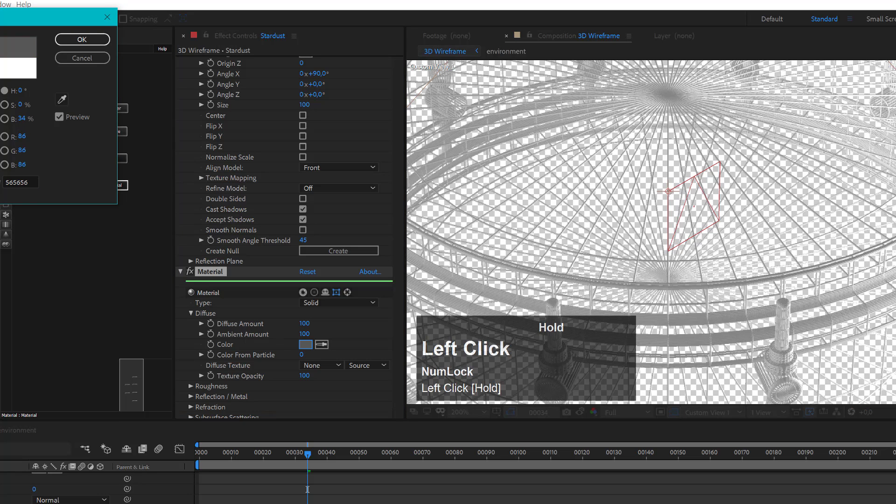
{"action": "left_click", "coordinate": [84, 40]}
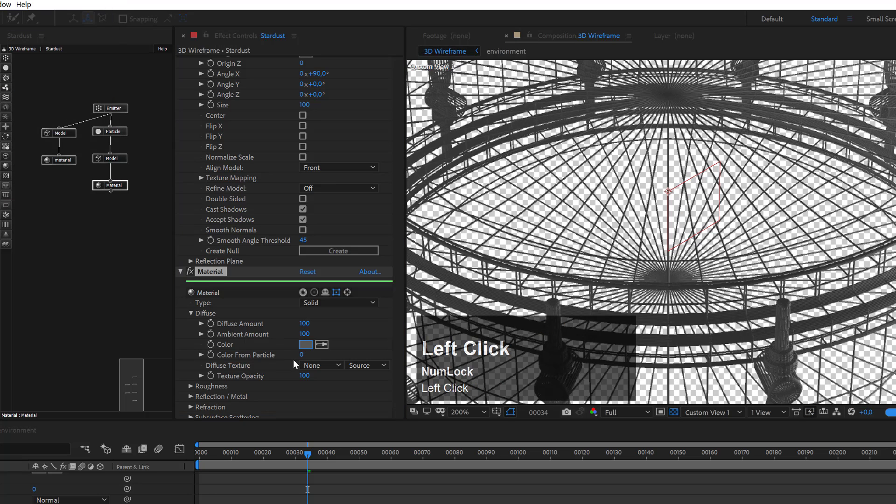
Set the wireframe material's Reflection / Metal Amount to 75.
{"action": "scroll", "coordinate": [189, 383], "scroll_direction": "down", "scroll_amount": 3}
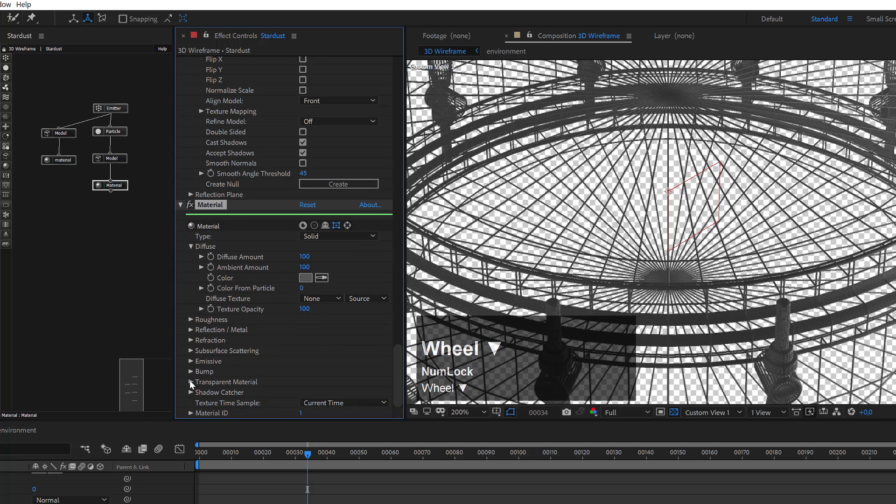
{"action": "left_click", "coordinate": [190, 330]}
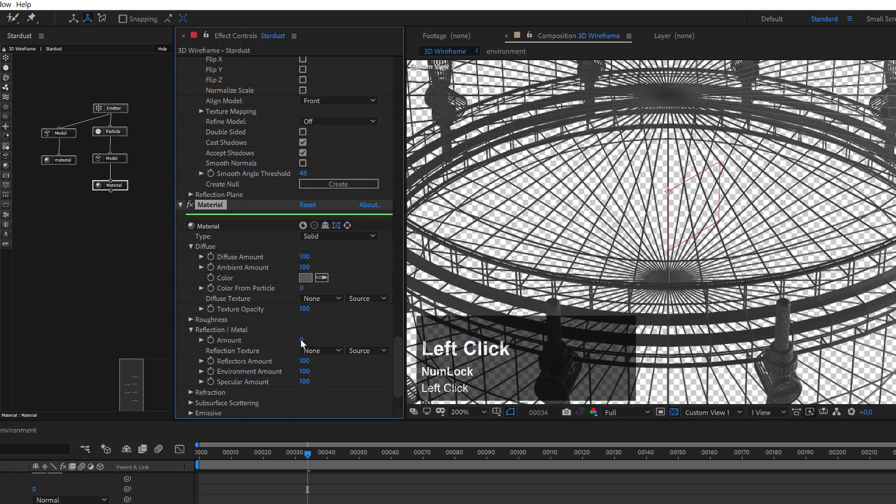
{"action": "left_click", "coordinate": [302, 341]}
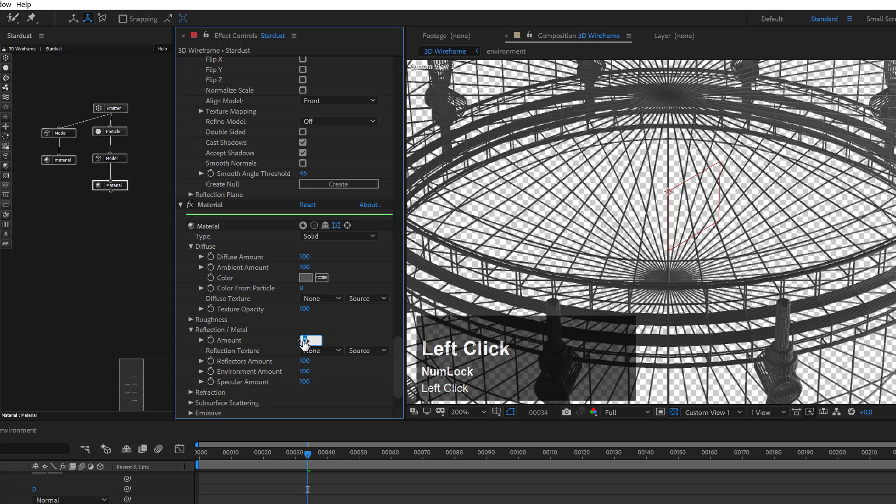
{"action": "type", "text": "75"}
{"action": "key", "text": "Return"}
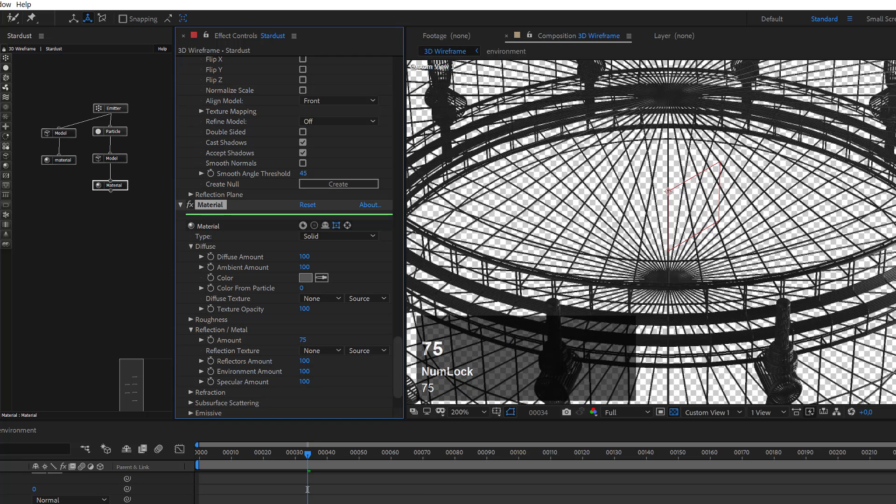
{"action": "scroll", "coordinate": [708, 231], "scroll_direction": "down", "scroll_amount": 2}
{"action": "scroll", "coordinate": [861, 265], "scroll_direction": "up", "scroll_amount": 1}
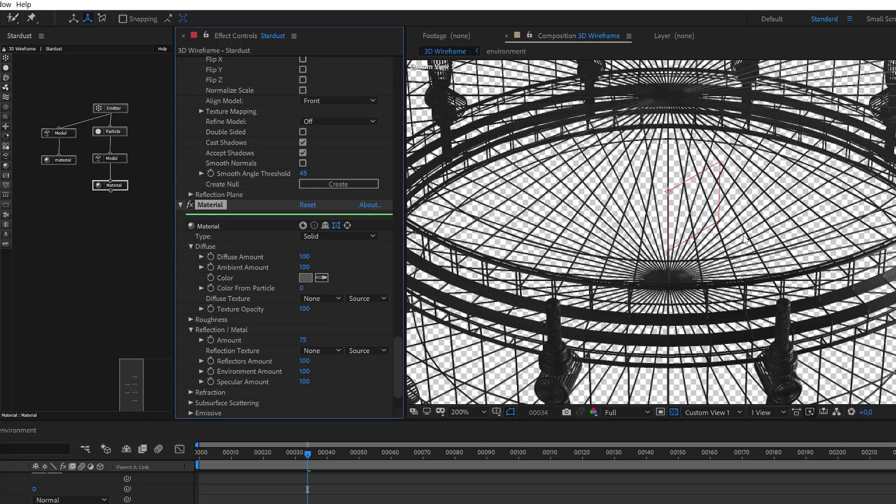
{"action": "scroll", "coordinate": [744, 240], "scroll_direction": "down", "scroll_amount": 2}
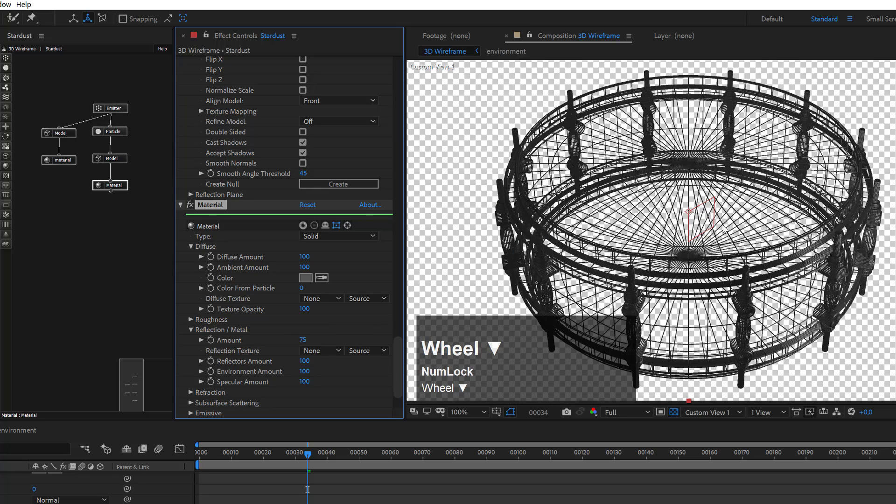
{"action": "scroll", "coordinate": [723, 228], "scroll_direction": "up", "scroll_amount": 1}
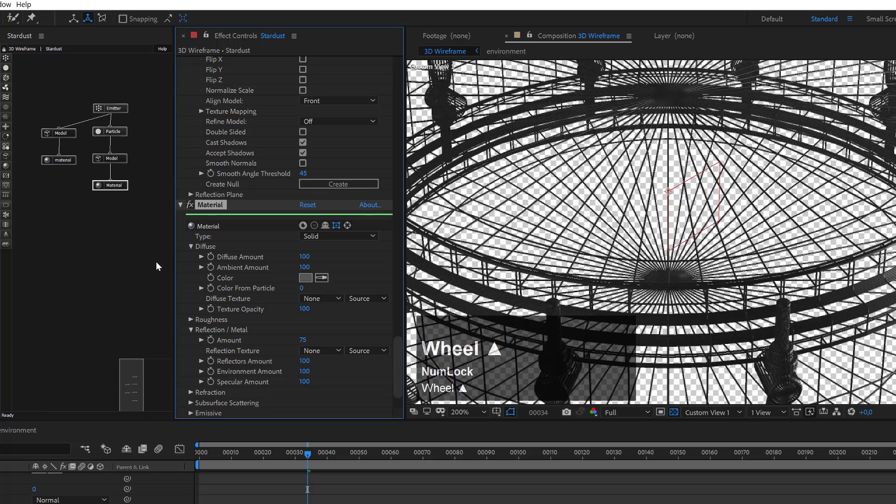
{"action": "scroll", "coordinate": [744, 172], "scroll_direction": "down", "scroll_amount": 1}
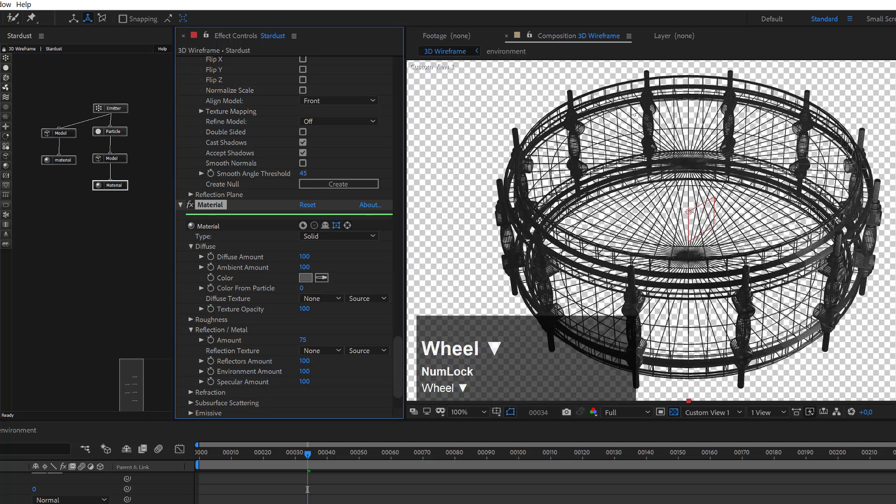
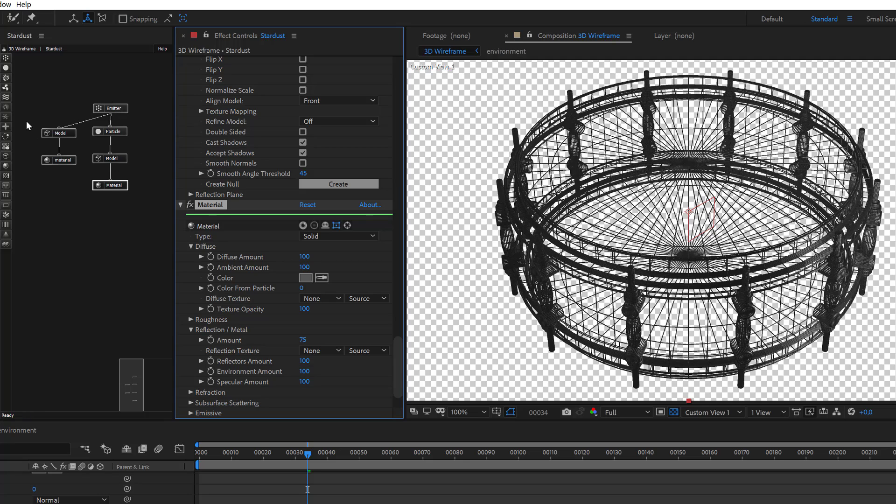
Duplicate the drum's Model and material nodes together and place the copies below the originals.
{"action": "left_click_drag", "start_coordinate": [28, 118], "coordinate": [49, 165]}
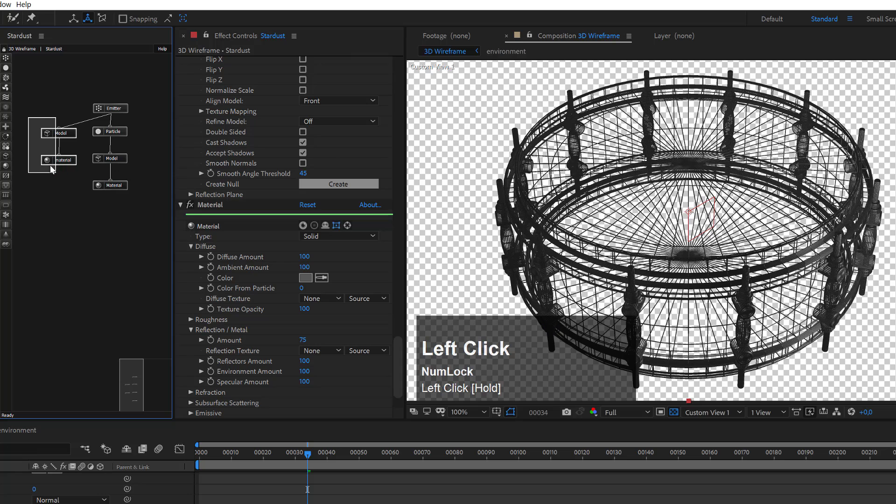
{"action": "key", "text": "ctrl+d"}
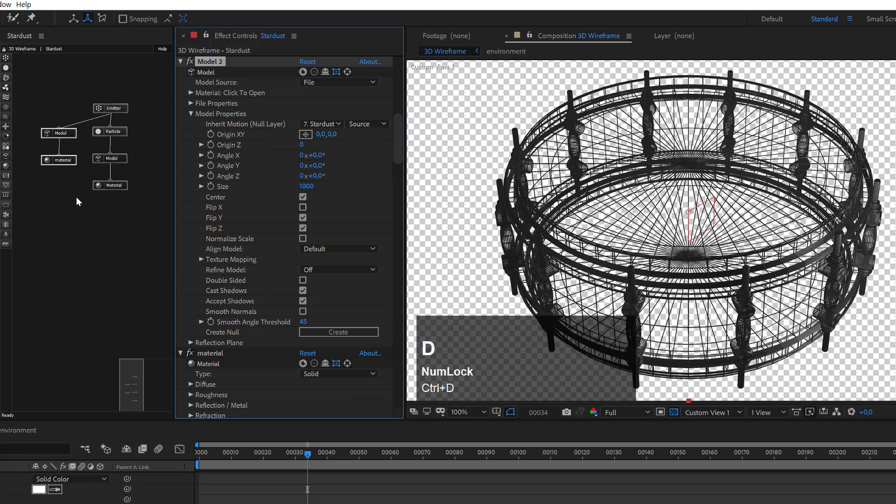
{"action": "left_click", "coordinate": [85, 134]}
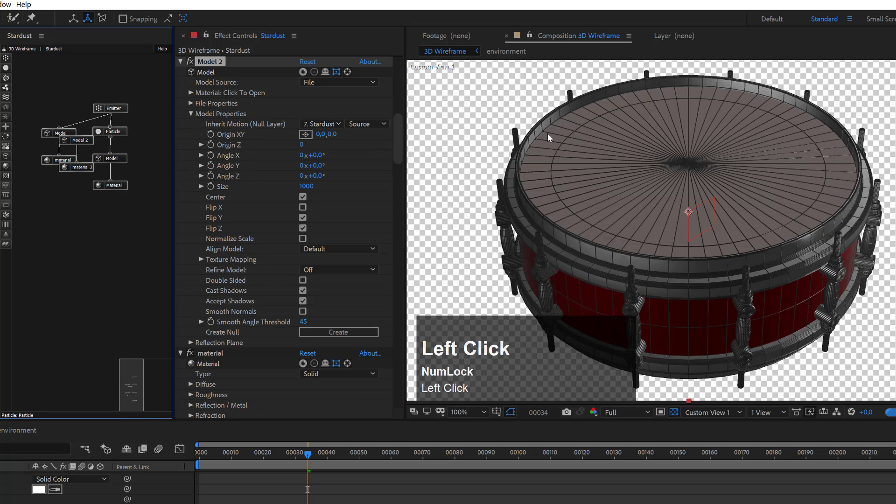
{"action": "left_click_drag", "start_coordinate": [83, 134], "coordinate": [84, 189]}
{"action": "left_click_drag", "start_coordinate": [82, 140], "coordinate": [63, 205]}
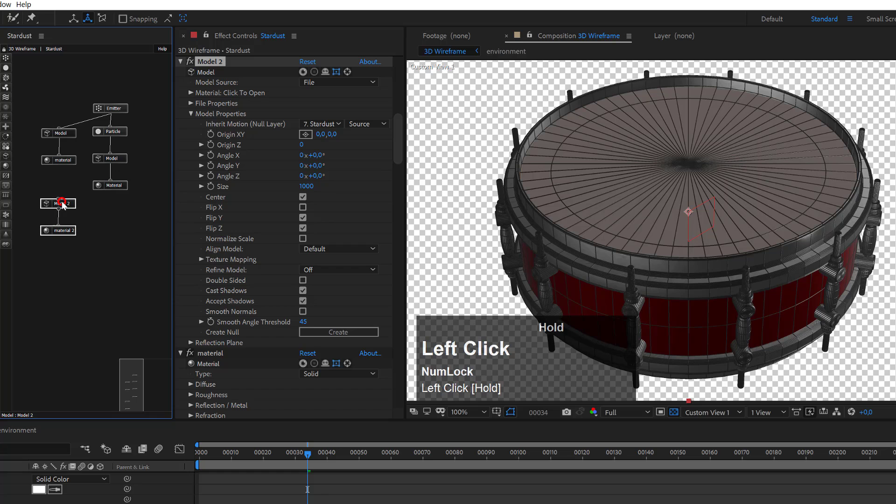
Delete the original drum material node and move the duplicated Model 2 and material 2 nodes up into the gap.
{"action": "left_click", "coordinate": [64, 160]}
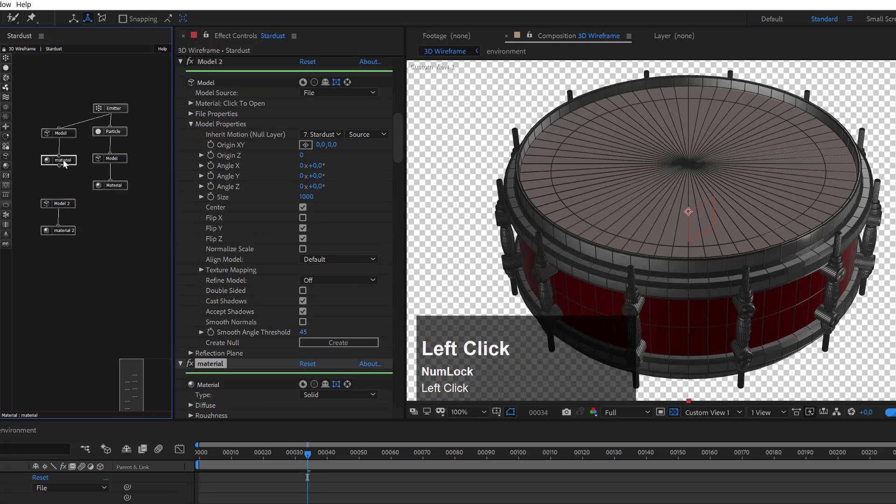
{"action": "key", "text": "Delete"}
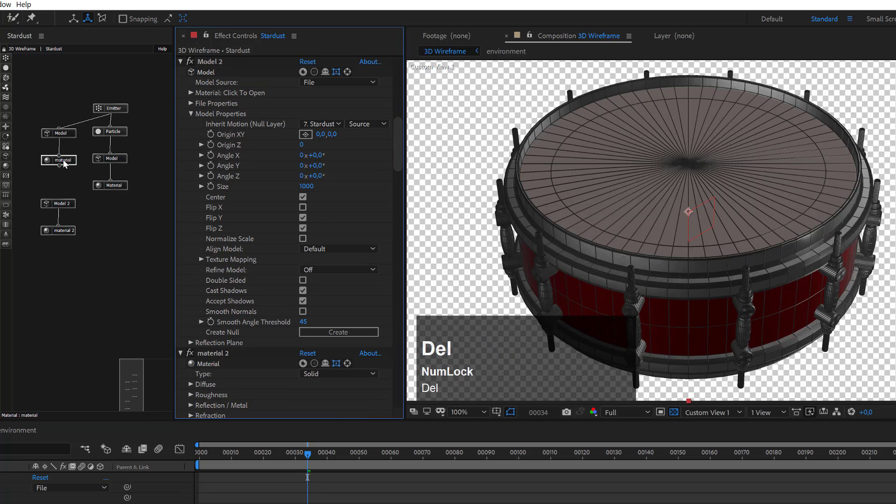
{"action": "left_click_drag", "start_coordinate": [69, 191], "coordinate": [60, 238]}
{"action": "left_click_drag", "start_coordinate": [67, 202], "coordinate": [68, 172]}
Set the type of material 2 to Transparent.
{"action": "left_click", "coordinate": [61, 199]}
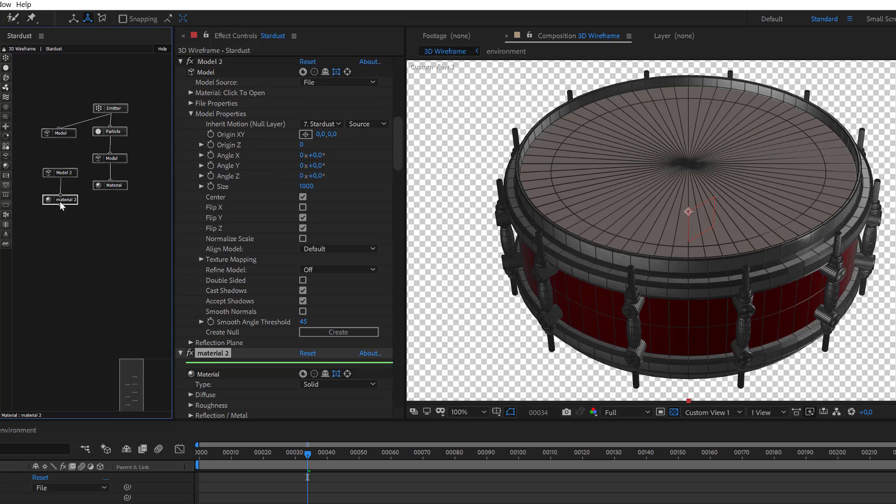
{"action": "left_click_drag", "start_coordinate": [398, 158], "coordinate": [404, 197]}
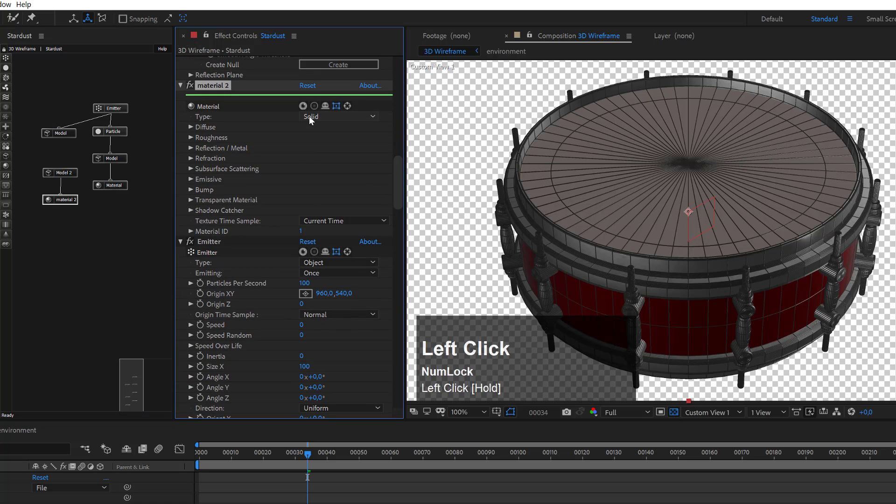
{"action": "left_click", "coordinate": [324, 117]}
{"action": "left_click", "coordinate": [338, 138]}
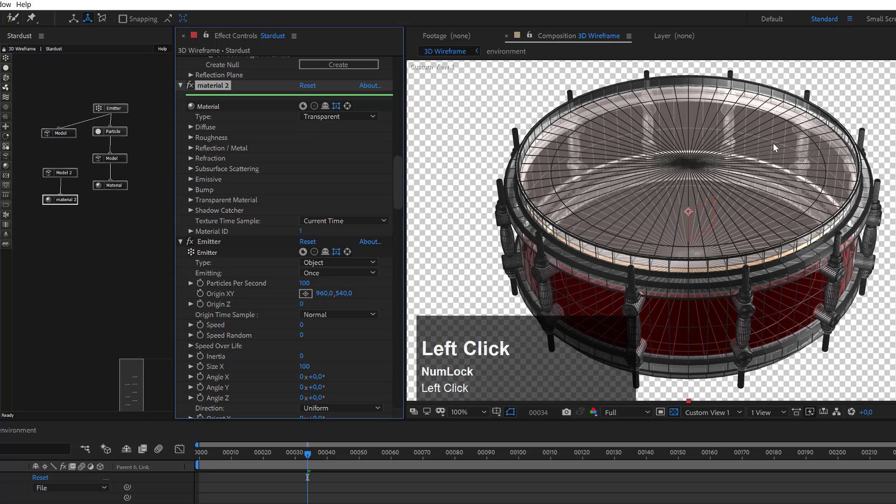
Examine the wireframe lines through the transparent drum shell up close and at full view.
{"action": "scroll", "coordinate": [756, 184], "scroll_direction": "up", "scroll_amount": 2}
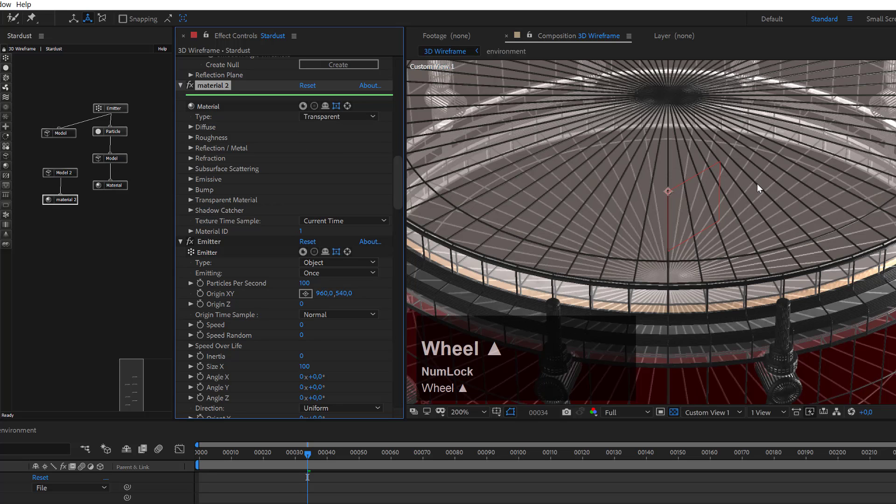
{"action": "scroll", "coordinate": [757, 184], "scroll_direction": "down", "scroll_amount": 2}
{"action": "scroll", "coordinate": [760, 204], "scroll_direction": "up", "scroll_amount": 1}
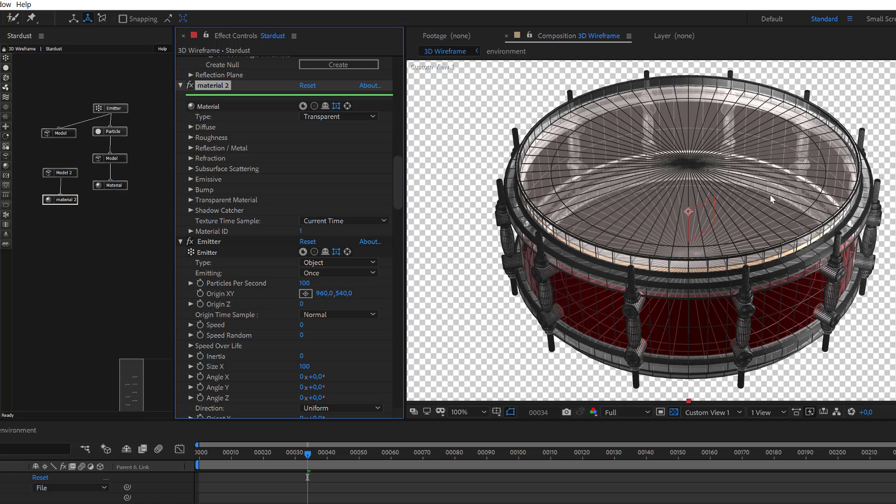
{"action": "scroll", "coordinate": [724, 202], "scroll_direction": "up", "scroll_amount": 1}
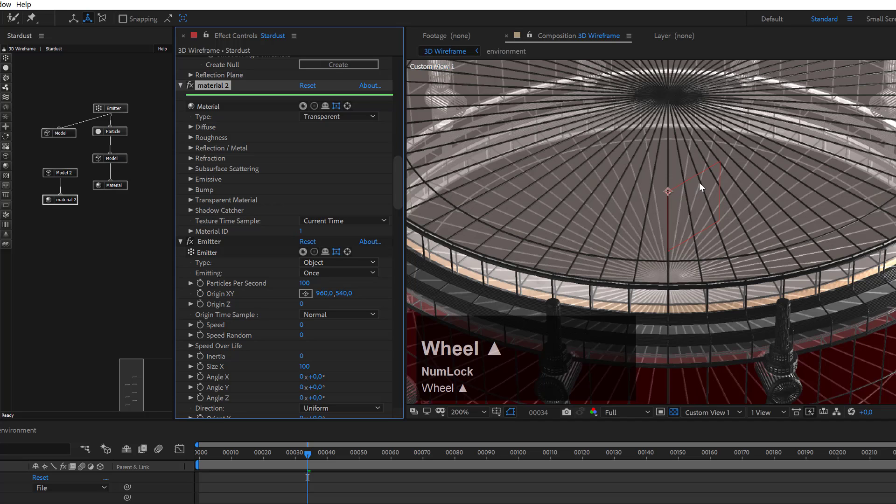
{"action": "scroll", "coordinate": [726, 216], "scroll_direction": "down", "scroll_amount": 1}
{"action": "scroll", "coordinate": [726, 216], "scroll_direction": "up", "scroll_amount": 1}
{"action": "scroll", "coordinate": [756, 192], "scroll_direction": "down", "scroll_amount": 1}
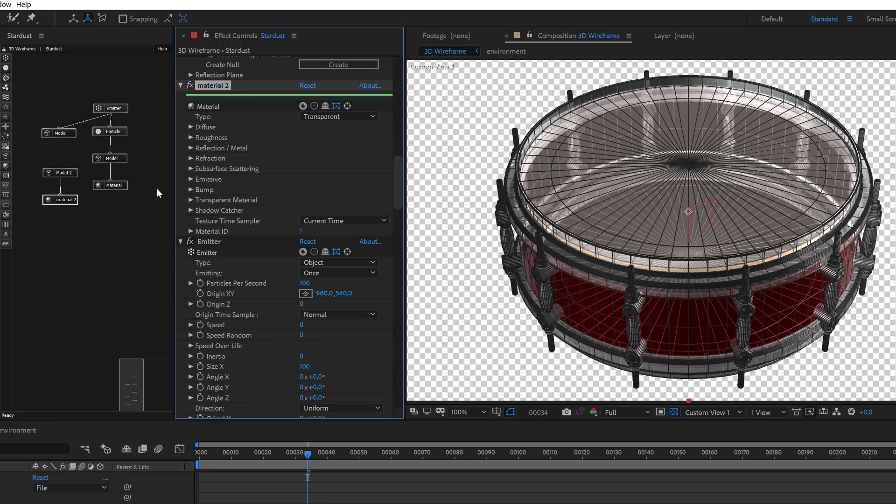
Remove the diffuse texture from material 2 and set its diffuse color to a light blue, about 9AD7FF.
{"action": "left_click", "coordinate": [191, 127]}
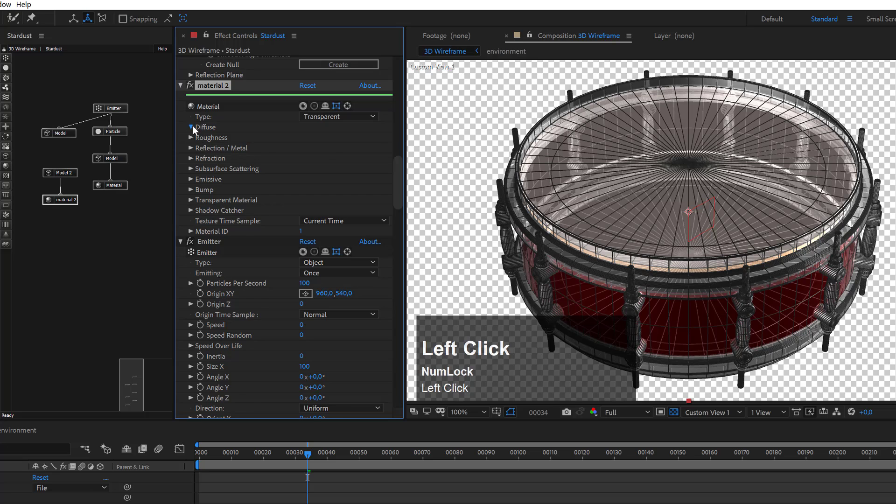
{"action": "left_click", "coordinate": [322, 179]}
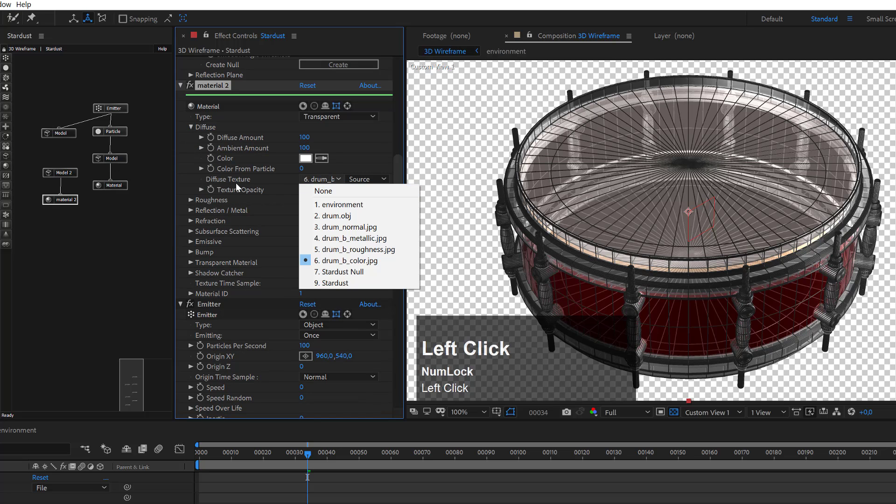
{"action": "left_click", "coordinate": [323, 190]}
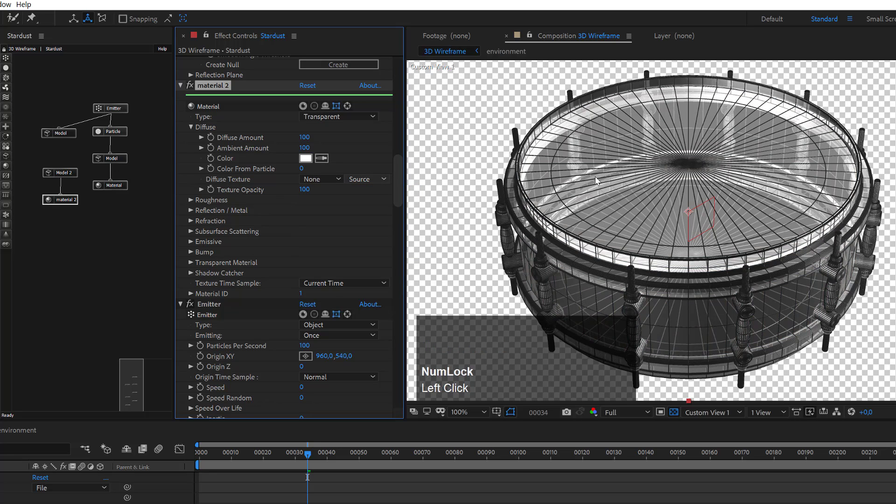
{"action": "left_click", "coordinate": [306, 158]}
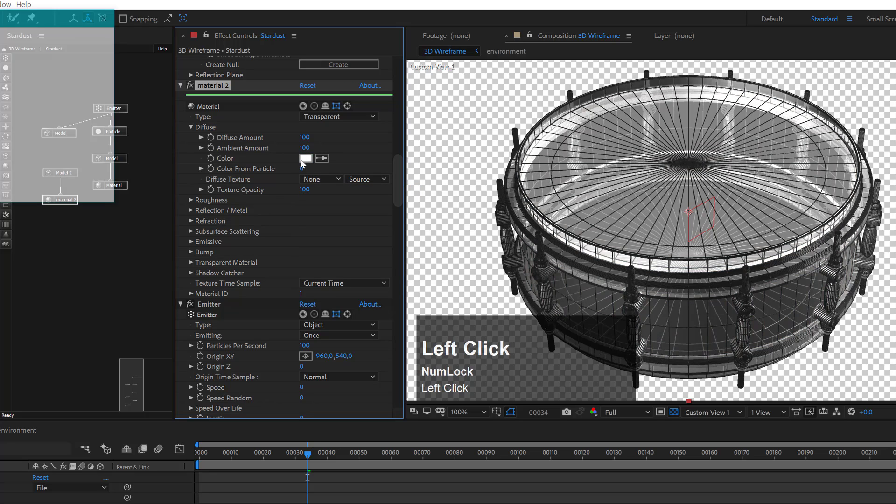
{"action": "left_click", "coordinate": [0, 99]}
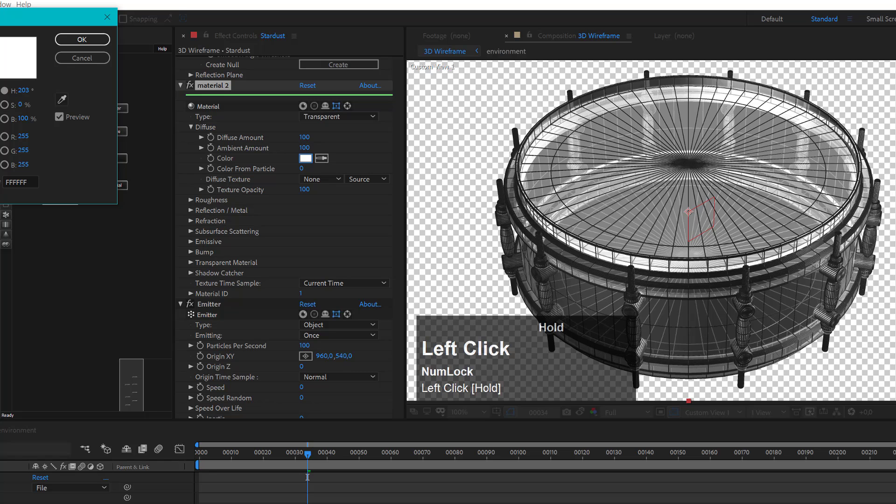
{"action": "left_click", "coordinate": [0, 37]}
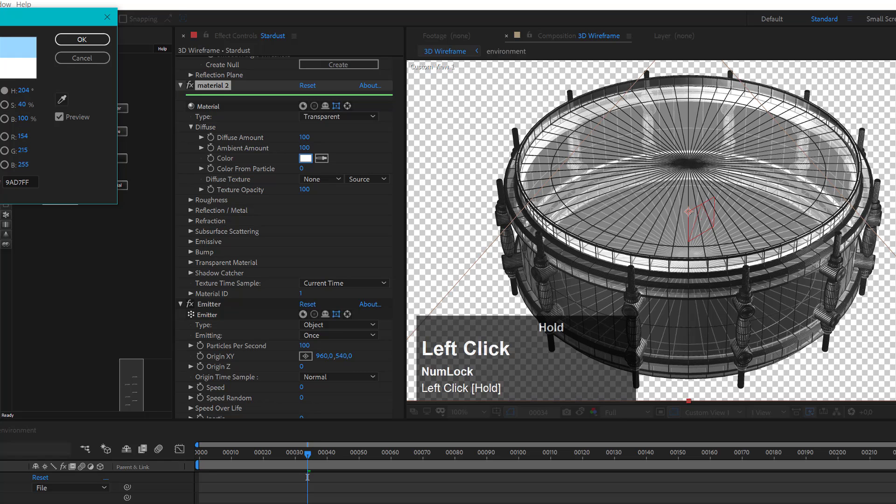
{"action": "left_click", "coordinate": [95, 37]}
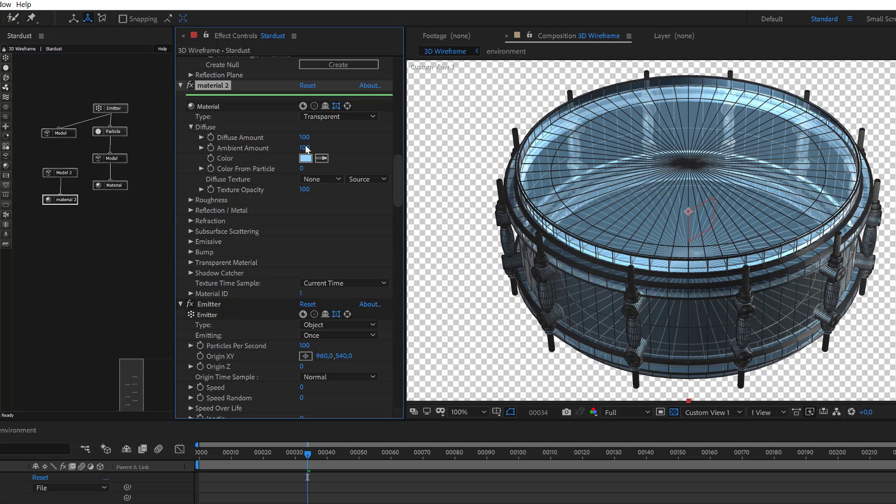
Disable the Emitter node and turn off the viewer's transparency grid to isolate the transparent drum on black.
{"action": "right_click", "coordinate": [114, 108]}
{"action": "left_click", "coordinate": [139, 91]}
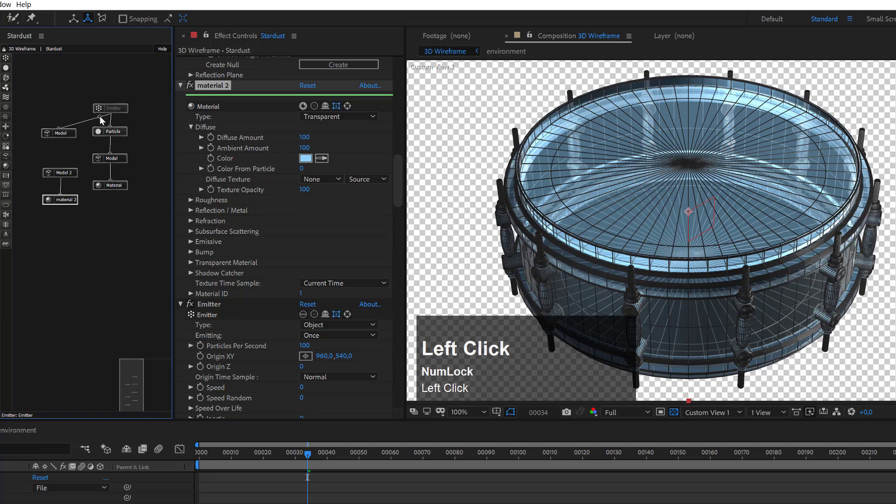
{"action": "left_click", "coordinate": [674, 412]}
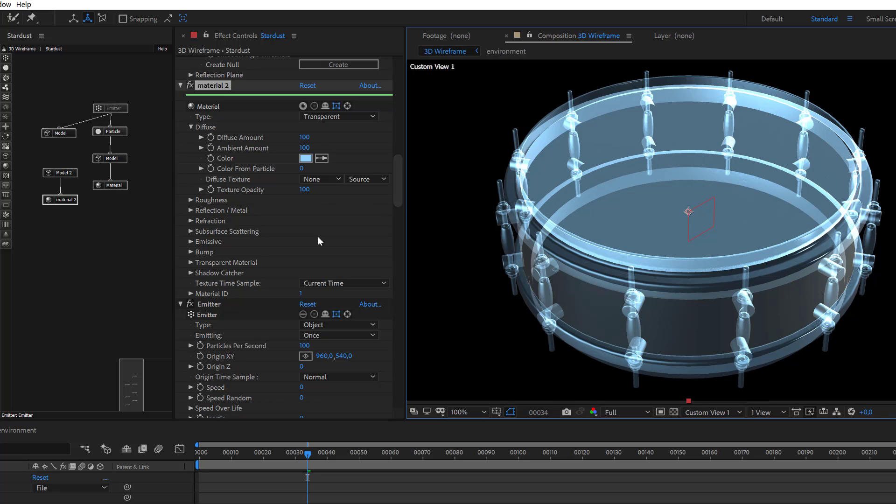
Raise the transparent material's Normal Affects Opacity to 100.
{"action": "left_click", "coordinate": [190, 263]}
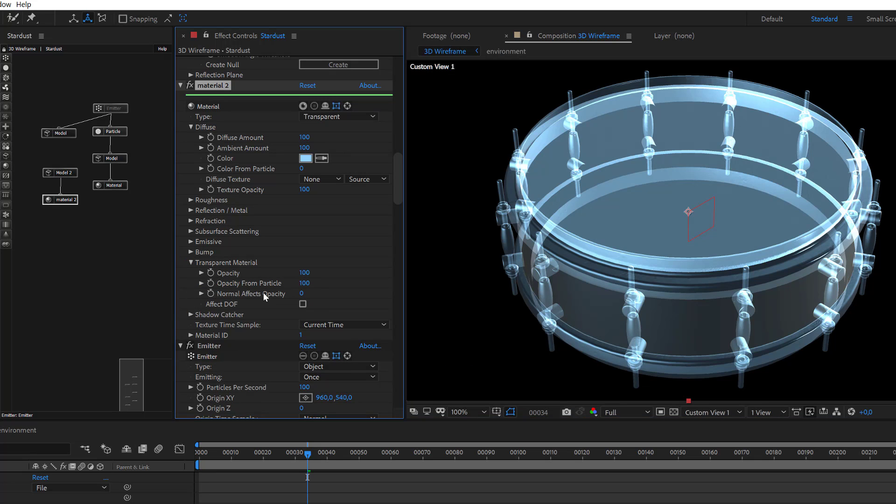
{"action": "left_click", "coordinate": [304, 295]}
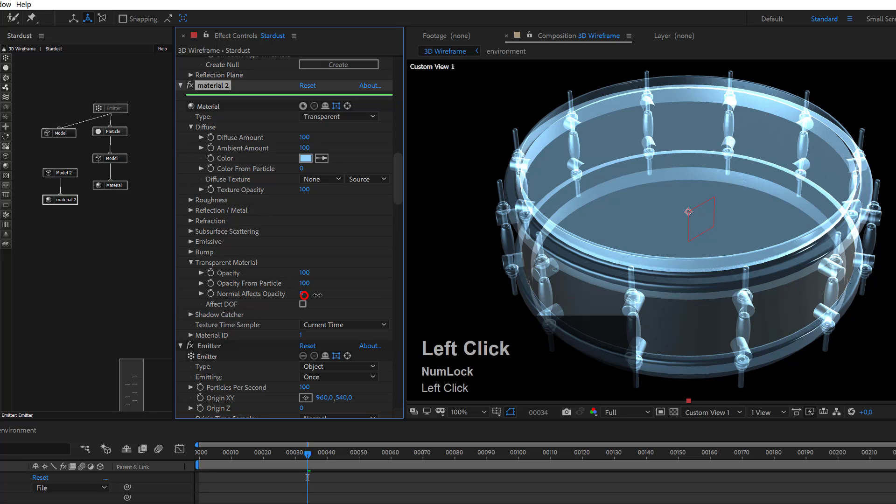
{"action": "left_click_drag", "start_coordinate": [304, 295], "coordinate": [389, 303]}
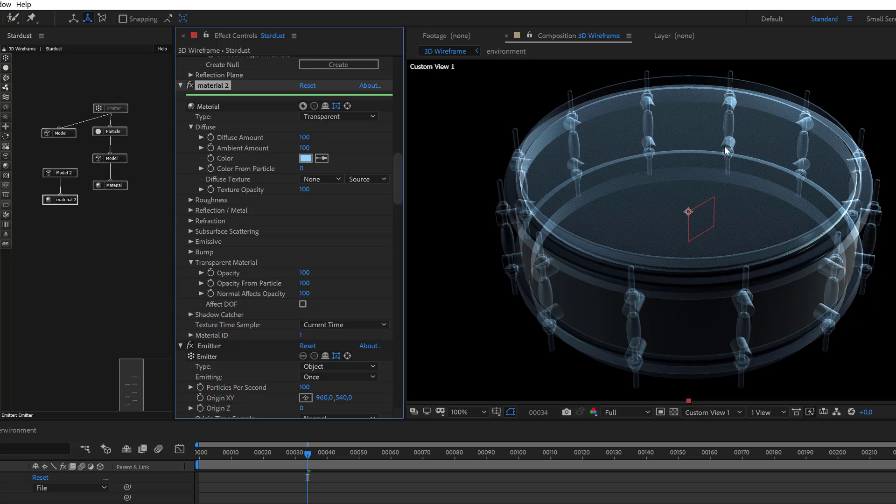
Check the transparent drum from several angles and set its material's Normal Affects Opacity to 75.
{"action": "key", "text": "c"}
{"action": "key", "text": "c"}
{"action": "key", "text": "c"}
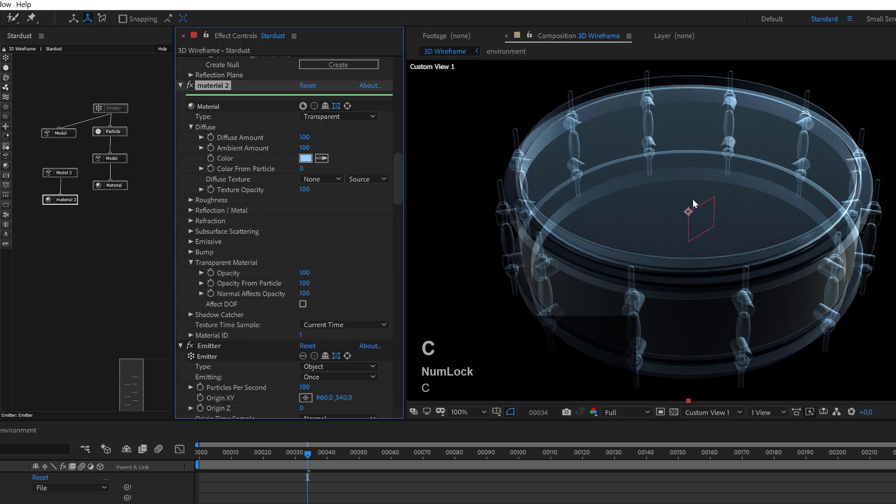
{"action": "mouse_move", "coordinate": [692, 199]}
{"action": "left_mouse_down"}
{"action": "mouse_move", "coordinate": [719, 120]}
{"action": "mouse_move", "coordinate": [685, 207]}
{"action": "mouse_move", "coordinate": [582, 182]}
{"action": "mouse_move", "coordinate": [624, 150]}
{"action": "left_mouse_up"}
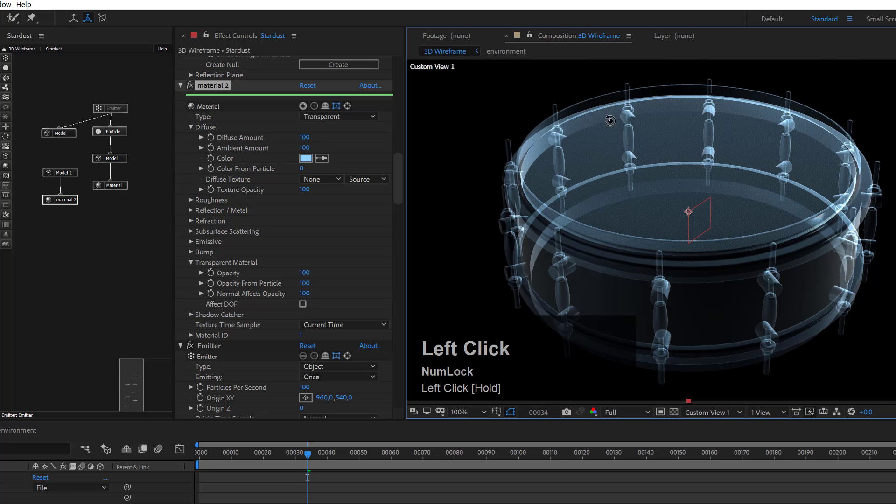
{"action": "left_click_drag", "start_coordinate": [688, 216], "coordinate": [721, 133]}
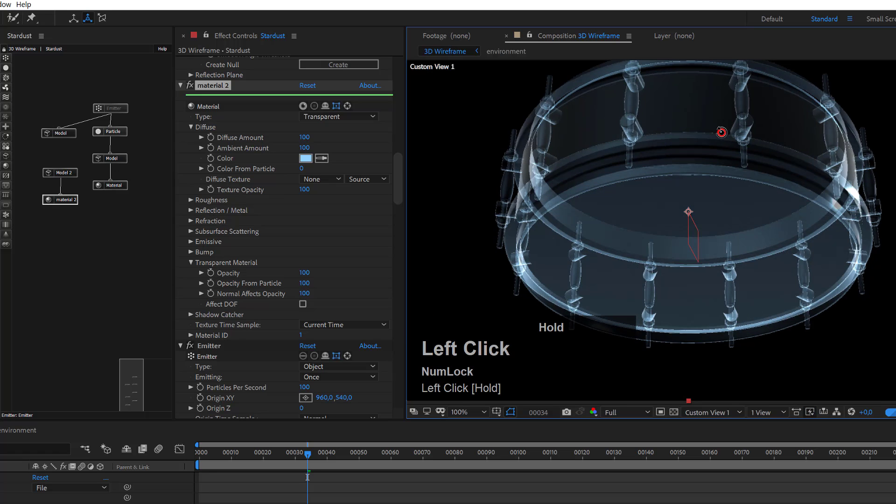
{"action": "left_click_drag", "start_coordinate": [721, 132], "coordinate": [687, 221]}
{"action": "left_click", "coordinate": [304, 295]}
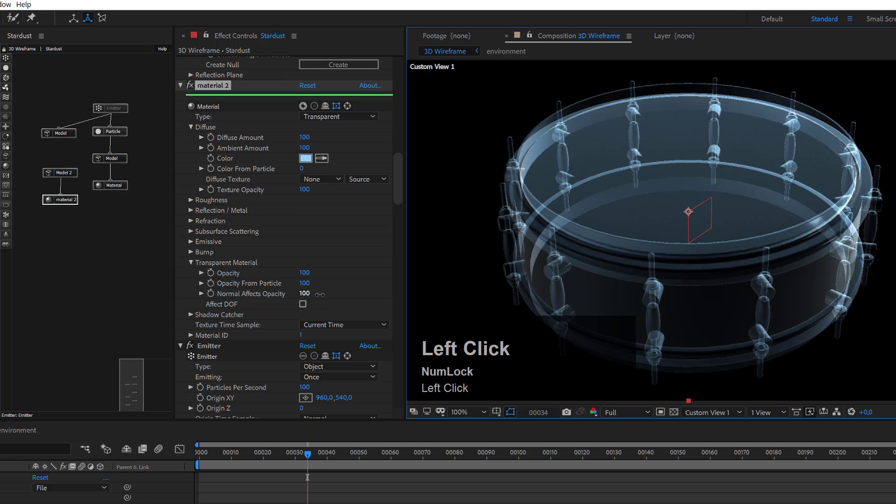
{"action": "type", "text": "75"}
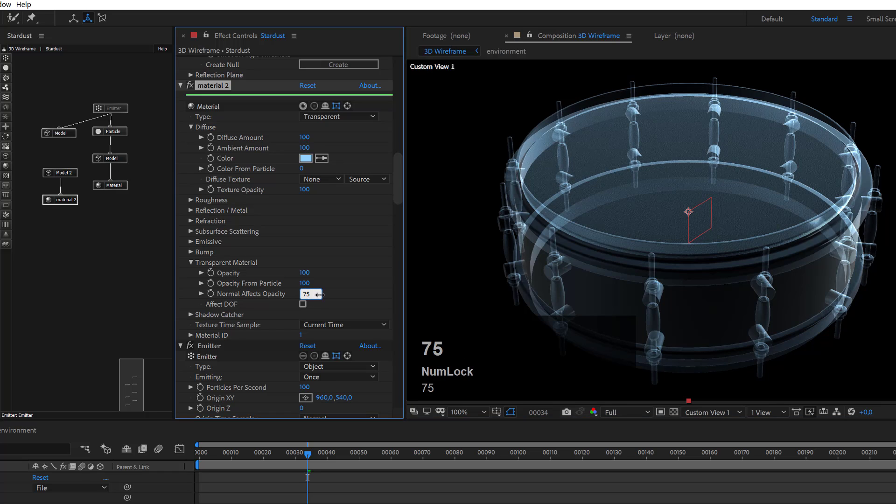
{"action": "key", "text": "Return"}
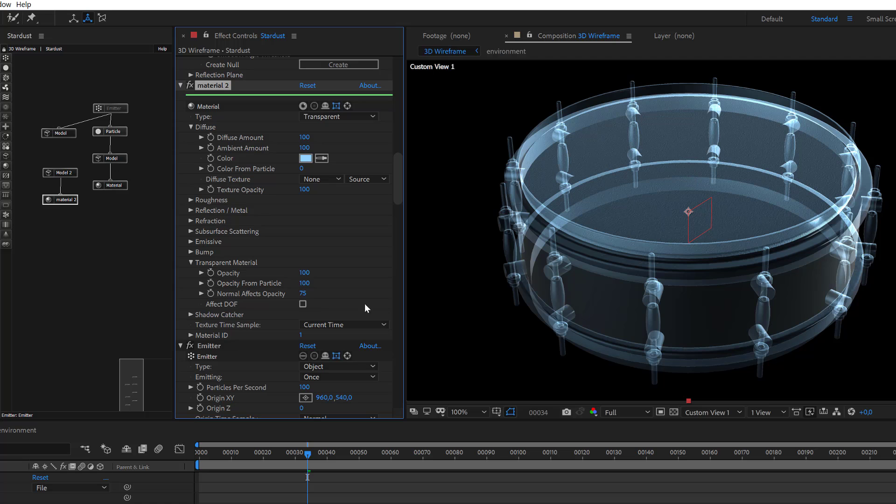
Set the Bump Texture of material 2 to None.
{"action": "mouse_move", "coordinate": [400, 189]}
{"action": "left_mouse_down"}
{"action": "mouse_move", "coordinate": [408, 226]}
{"action": "mouse_move", "coordinate": [411, 179]}
{"action": "left_mouse_up"}
{"action": "scroll", "coordinate": [386, 205], "scroll_direction": "down", "scroll_amount": 3}
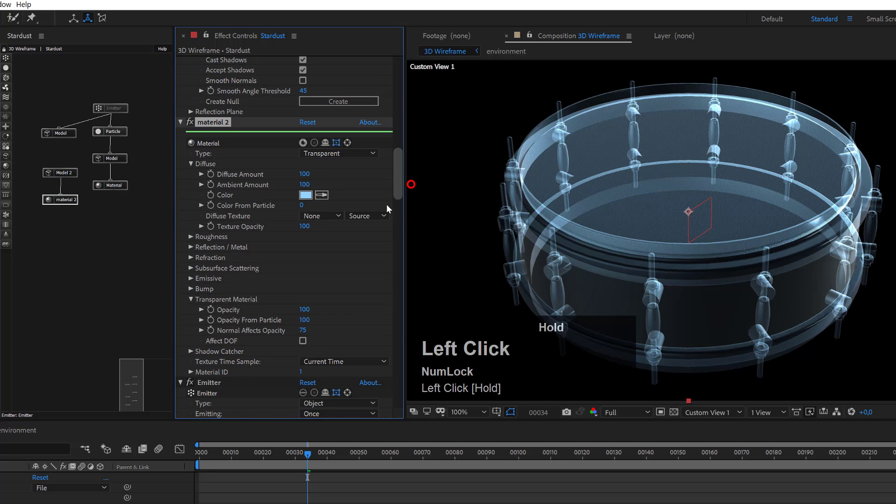
{"action": "left_click", "coordinate": [191, 284]}
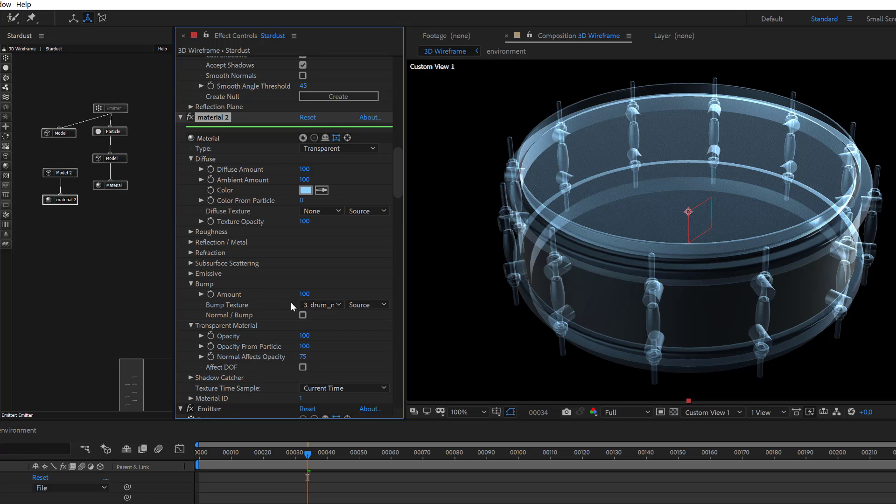
{"action": "left_click", "coordinate": [315, 305]}
{"action": "left_click", "coordinate": [317, 314]}
Re-enable the Emitter node and inspect the dark wireframe over the transparent blue drum up close.
{"action": "right_click", "coordinate": [107, 112]}
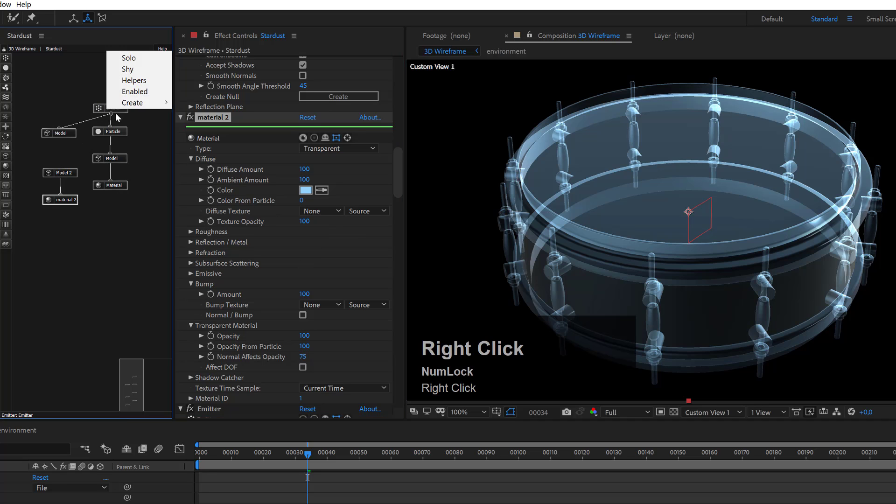
{"action": "left_click", "coordinate": [131, 88]}
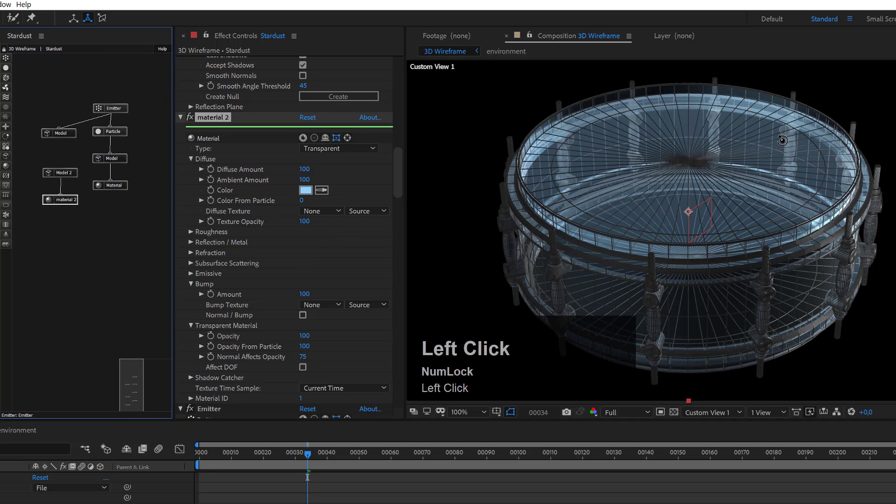
{"action": "scroll", "coordinate": [733, 185], "scroll_direction": "up", "scroll_amount": 1}
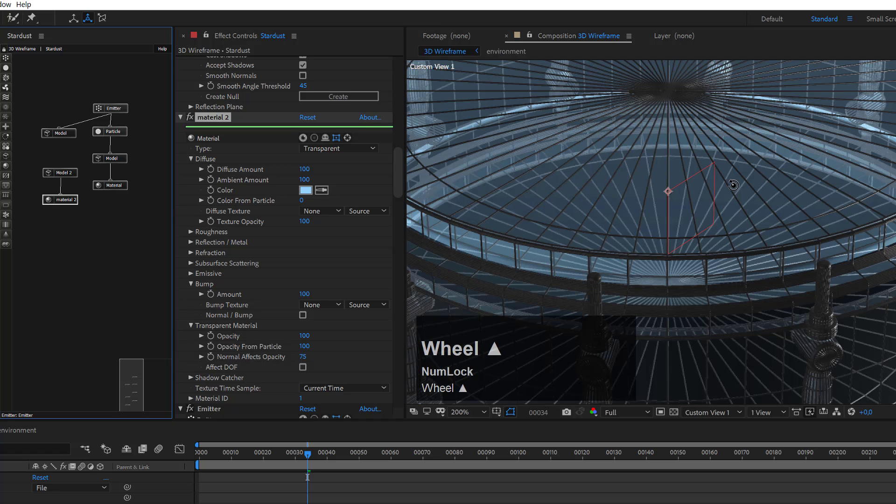
{"action": "scroll", "coordinate": [733, 185], "scroll_direction": "down", "scroll_amount": 1}
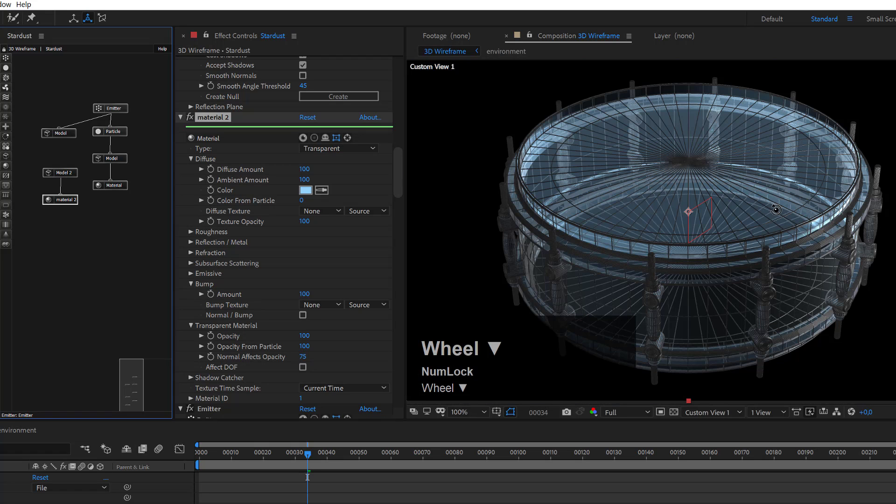
{"action": "scroll", "coordinate": [749, 218], "scroll_direction": "up", "scroll_amount": 1}
{"action": "scroll", "coordinate": [740, 216], "scroll_direction": "down", "scroll_amount": 1}
{"action": "scroll", "coordinate": [841, 217], "scroll_direction": "up", "scroll_amount": 1}
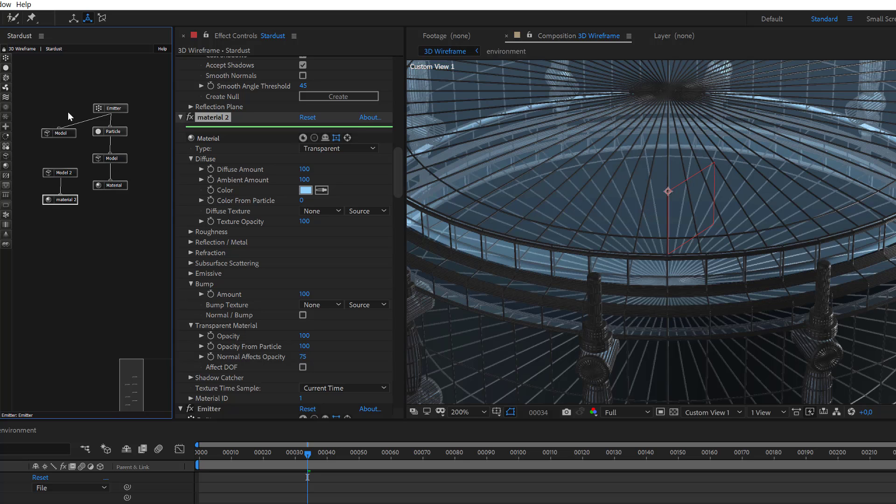
{"action": "left_click", "coordinate": [143, 85]}
{"action": "mouse_move", "coordinate": [143, 85]}
{"action": "left_mouse_down"}
{"action": "mouse_move", "coordinate": [72, 200]}
{"action": "mouse_move", "coordinate": [44, 154]}
{"action": "mouse_move", "coordinate": [102, 199]}
{"action": "mouse_move", "coordinate": [96, 210]}
{"action": "mouse_move", "coordinate": [134, 95]}
{"action": "left_mouse_up"}
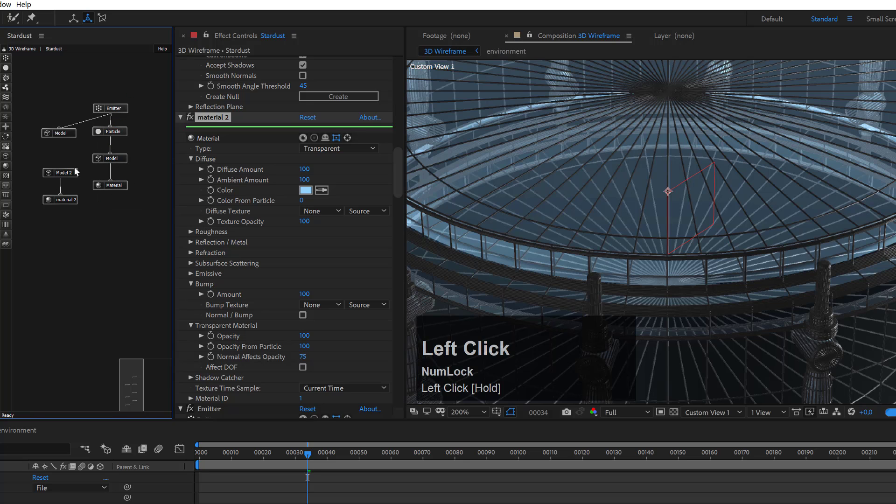
Move the Model 2 and material 2 nodes aside, and duplicate the Emitter together with its Particle, Material and both Model nodes.
{"action": "left_click_drag", "start_coordinate": [78, 157], "coordinate": [54, 216]}
{"action": "left_click_drag", "start_coordinate": [71, 175], "coordinate": [49, 183]}
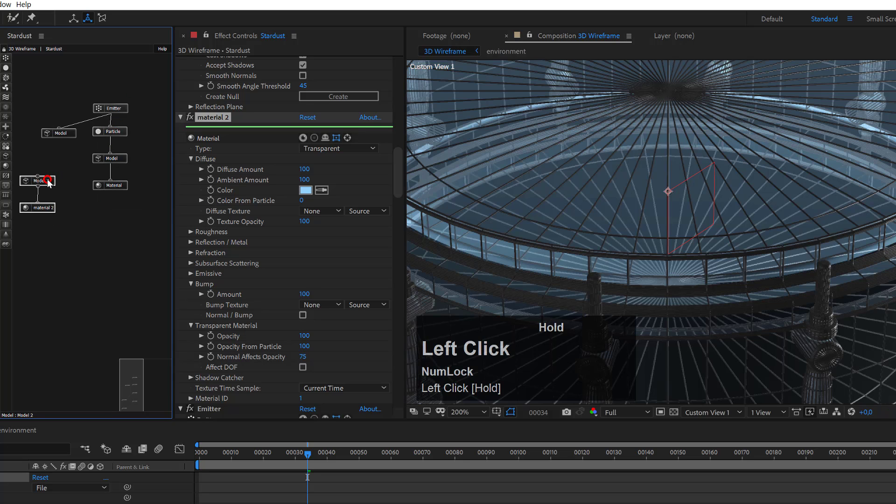
{"action": "left_click_drag", "start_coordinate": [148, 85], "coordinate": [64, 198]}
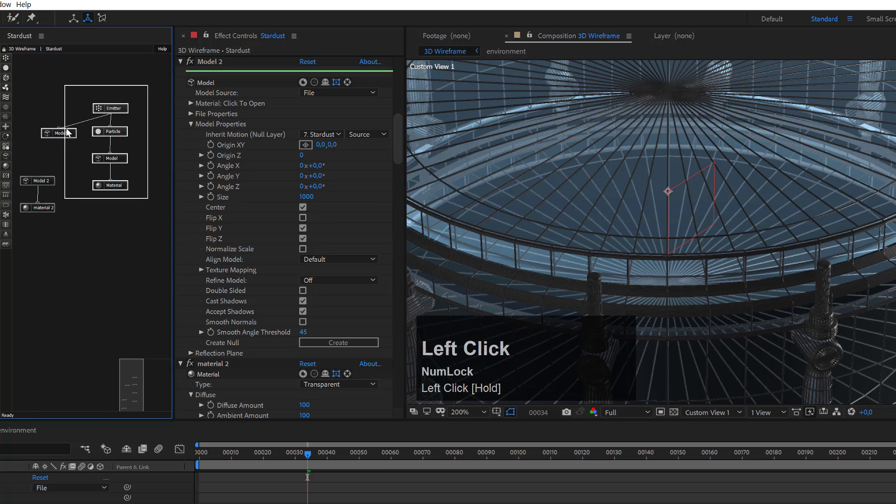
{"action": "left_click", "coordinate": [115, 108], "text": "ctrl"}
{"action": "key", "text": "ctrl+d"}
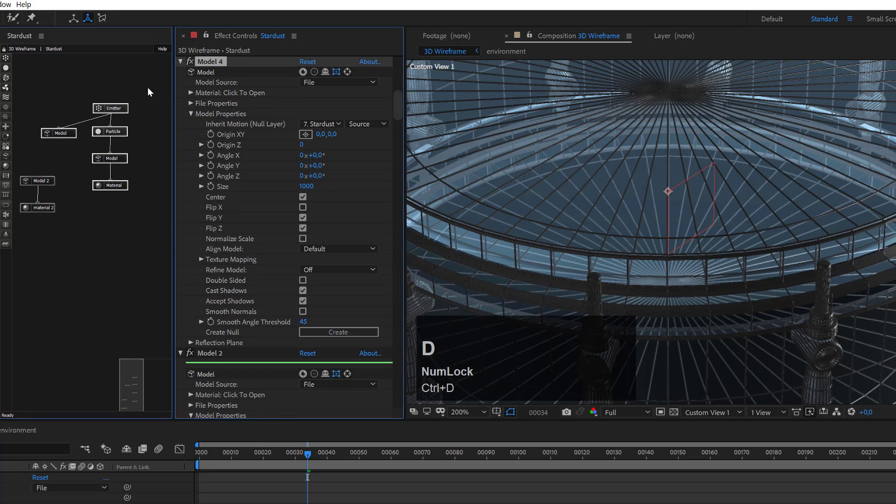
{"action": "left_click", "coordinate": [157, 134]}
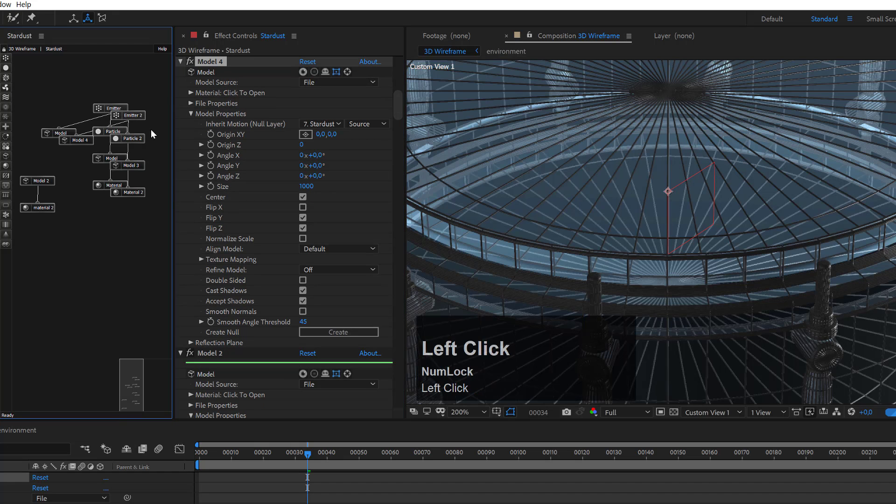
Place the Emitter 2 chain beside the original and replace its Model 4 node with a connection to the original emitter's side Model node.
{"action": "left_click_drag", "start_coordinate": [153, 94], "coordinate": [140, 227]}
{"action": "left_click_drag", "start_coordinate": [137, 117], "coordinate": [207, 135]}
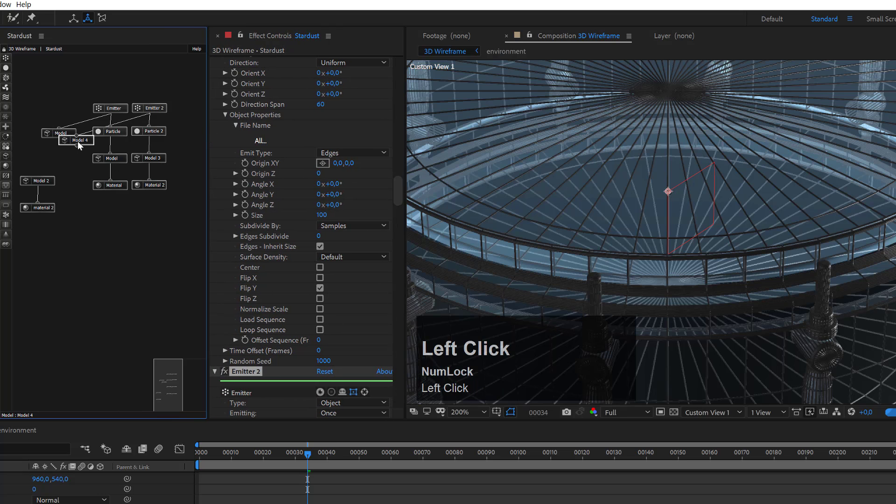
{"action": "left_click_drag", "start_coordinate": [77, 141], "coordinate": [191, 128]}
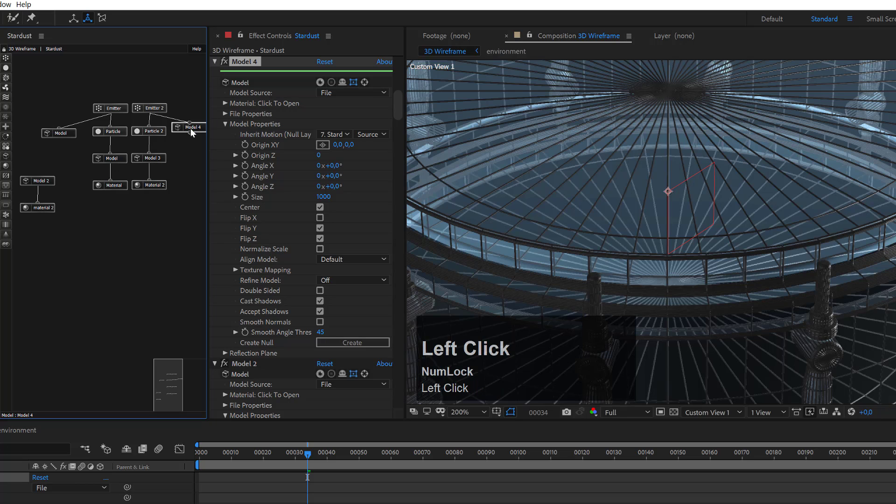
{"action": "key", "text": "Delete"}
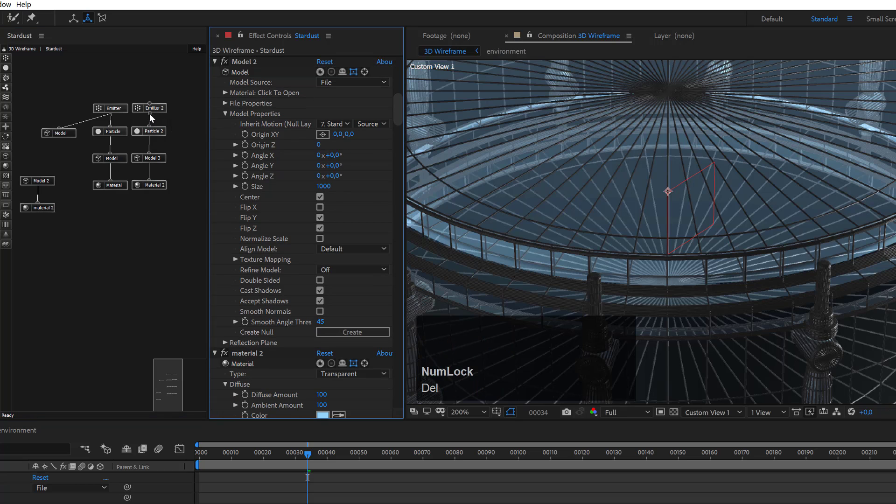
{"action": "left_click_drag", "start_coordinate": [149, 114], "coordinate": [60, 132]}
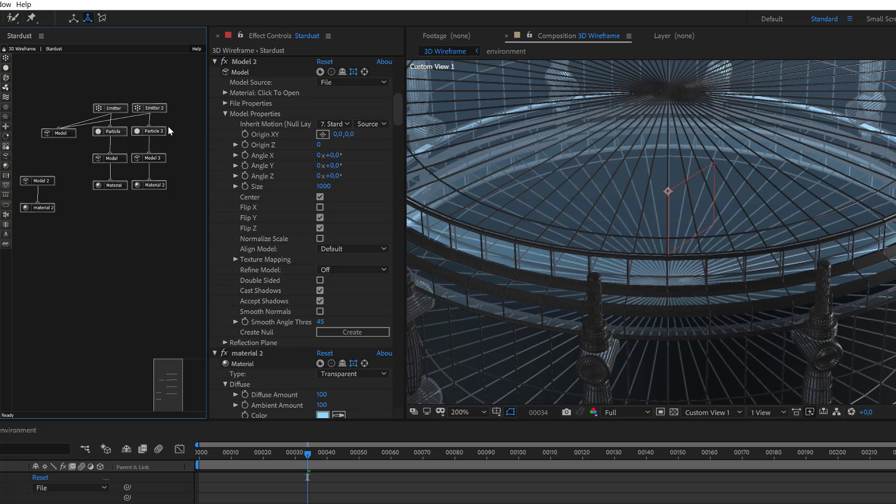
Rename the original Emitter node as Wireframe.
{"action": "left_click", "coordinate": [119, 112]}
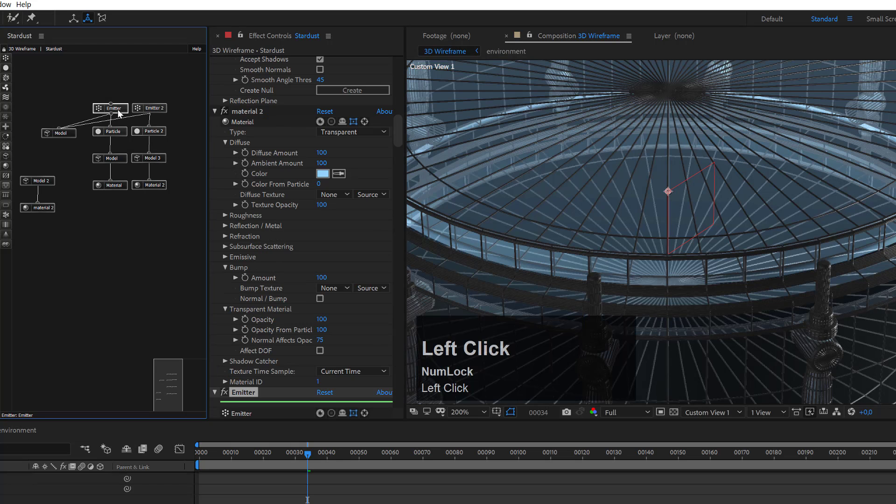
{"action": "key", "text": "Return"}
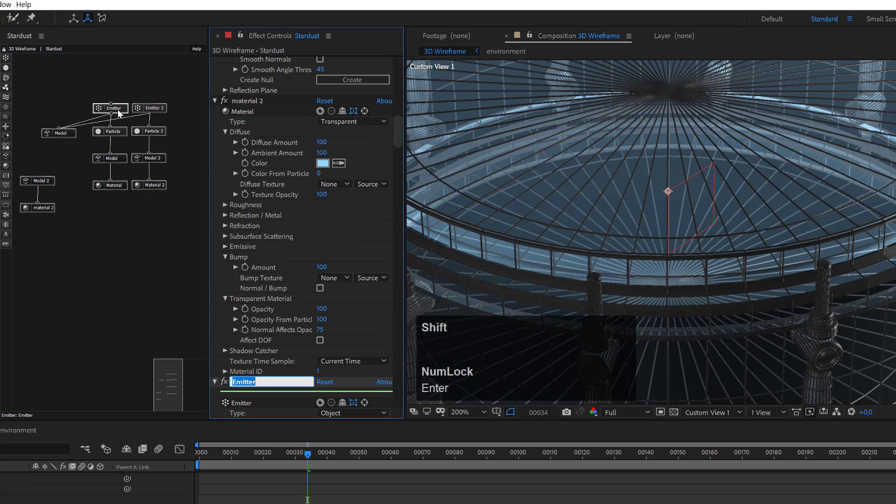
{"action": "type", "text": "Wireframe"}
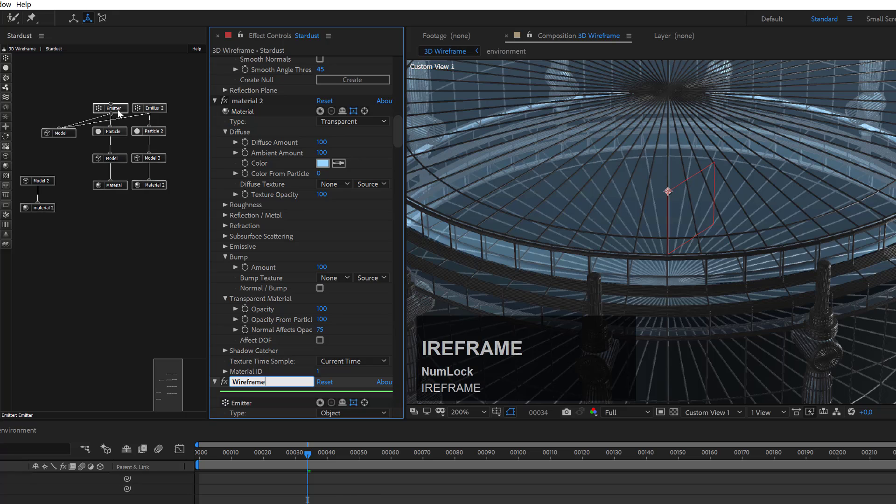
{"action": "key", "text": "Return"}
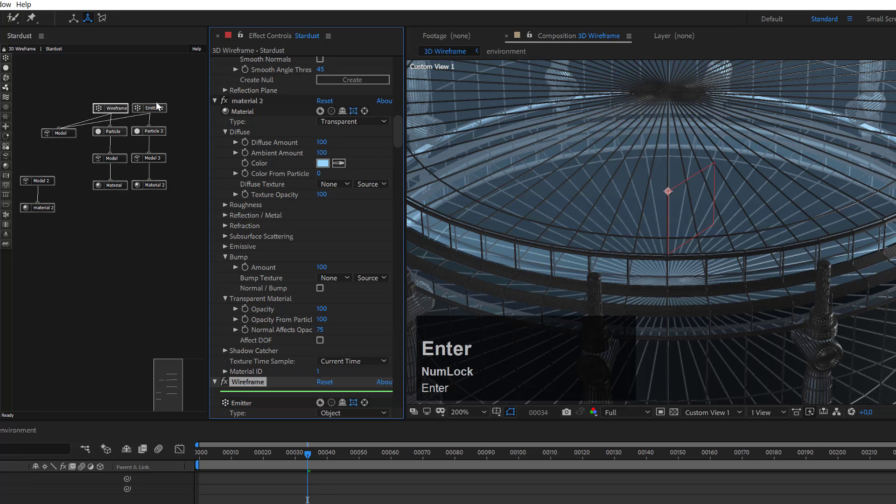
Rename the Emitter 2 node as Connections.
{"action": "left_click", "coordinate": [160, 111]}
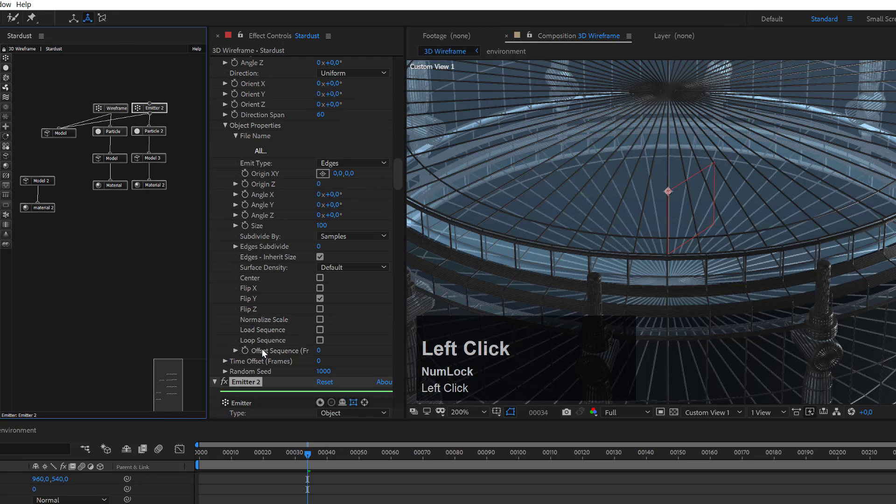
{"action": "key", "text": "Return"}
{"action": "type", "text": "Conm"}
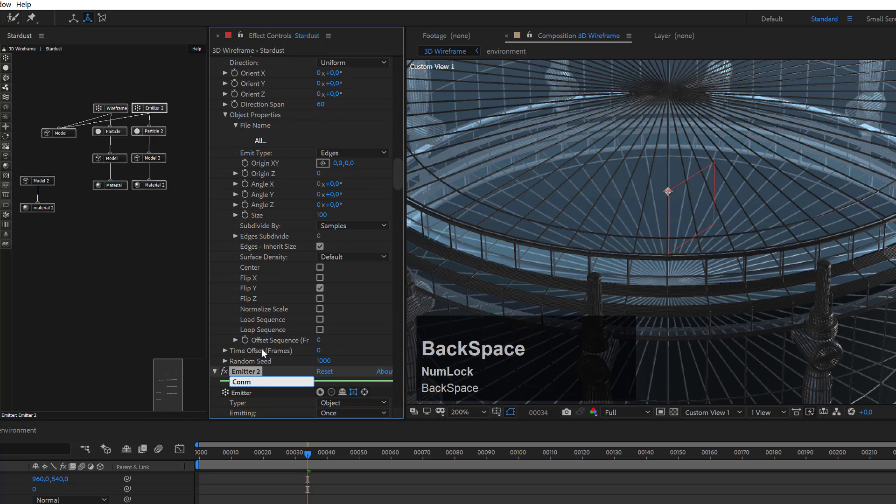
{"action": "key", "text": "BackSpace"}
{"action": "type", "text": "nection"}
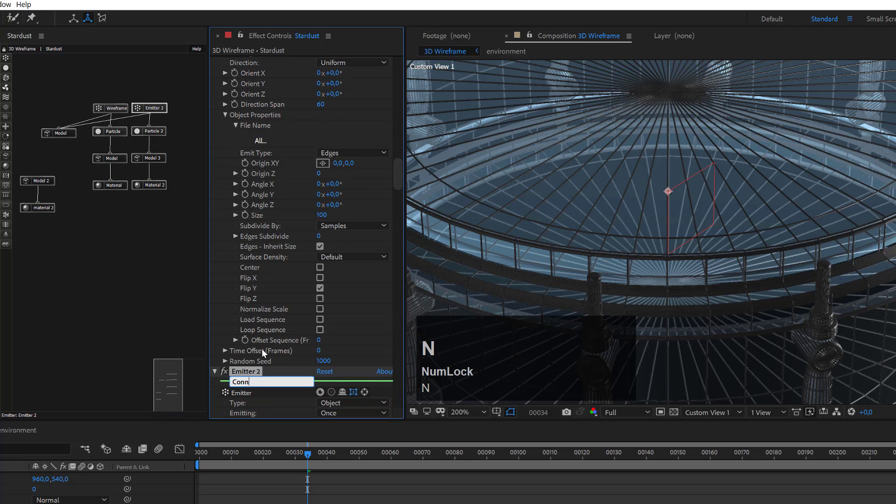
{"action": "type", "text": "s"}
{"action": "key", "text": "Return"}
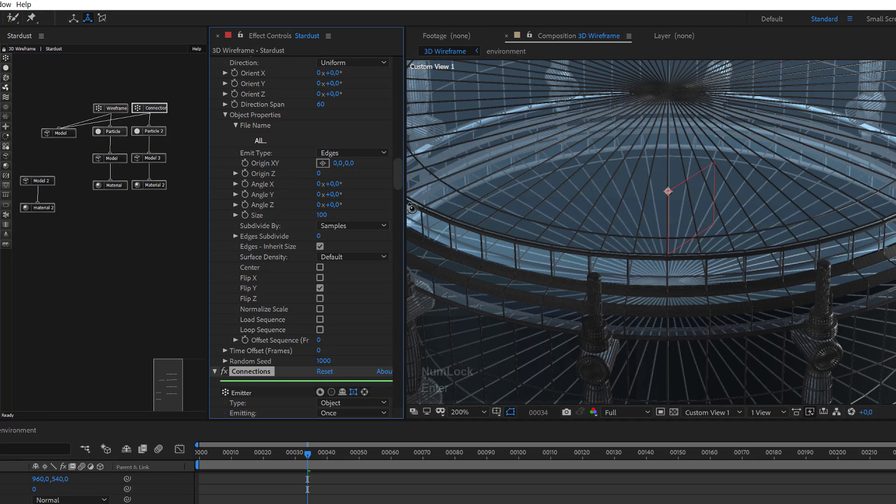
Set the Connections emitter's Emit Type to Vertices and check the result on the whole drum.
{"action": "left_click", "coordinate": [399, 188]}
{"action": "left_click_drag", "start_coordinate": [399, 188], "coordinate": [254, 203]}
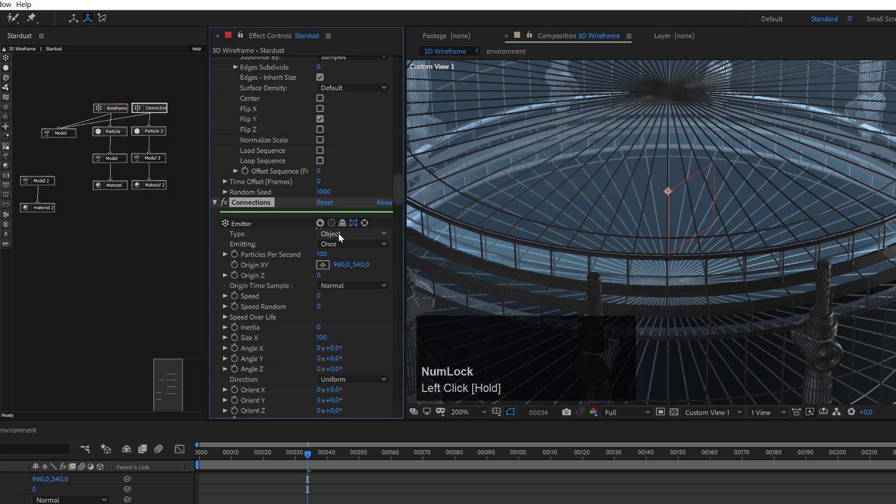
{"action": "mouse_move", "coordinate": [398, 186]}
{"action": "left_mouse_down"}
{"action": "mouse_move", "coordinate": [329, 191]}
{"action": "mouse_move", "coordinate": [399, 189]}
{"action": "left_mouse_up"}
{"action": "left_click_drag", "start_coordinate": [400, 196], "coordinate": [396, 213]}
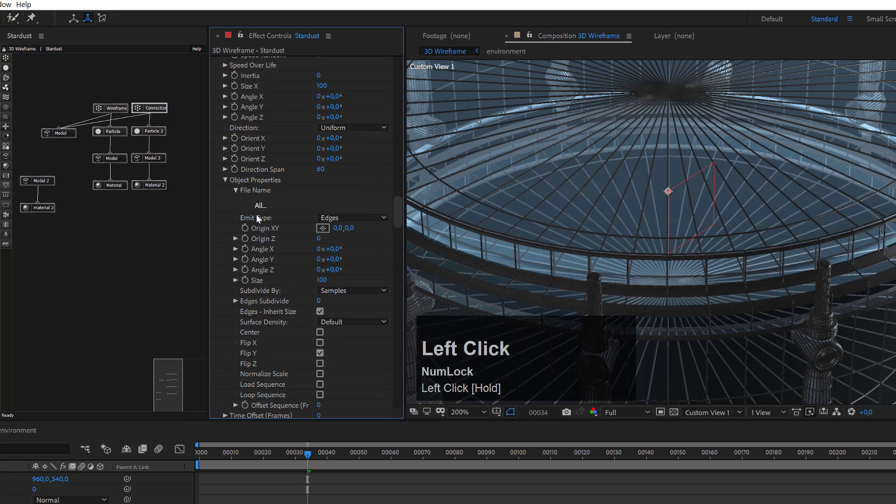
{"action": "left_click", "coordinate": [343, 216]}
{"action": "left_click", "coordinate": [354, 241]}
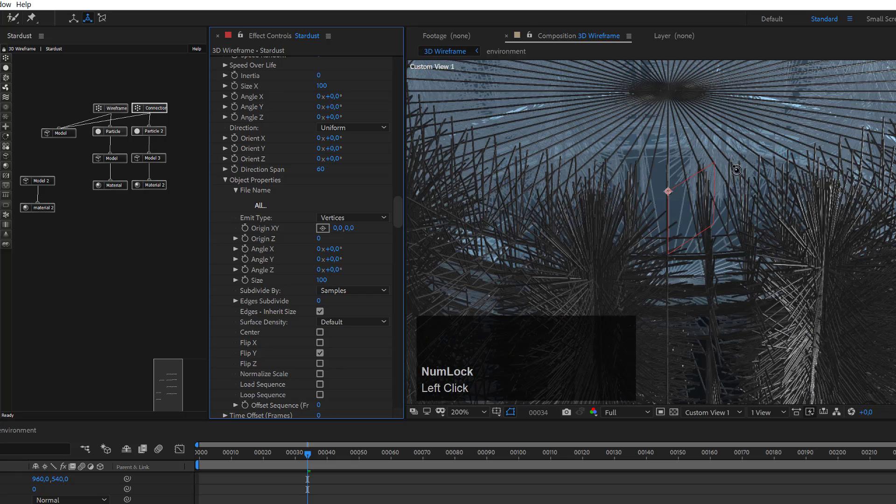
{"action": "scroll", "coordinate": [769, 195], "scroll_direction": "down", "scroll_amount": 2}
{"action": "scroll", "coordinate": [832, 188], "scroll_direction": "up", "scroll_amount": 1}
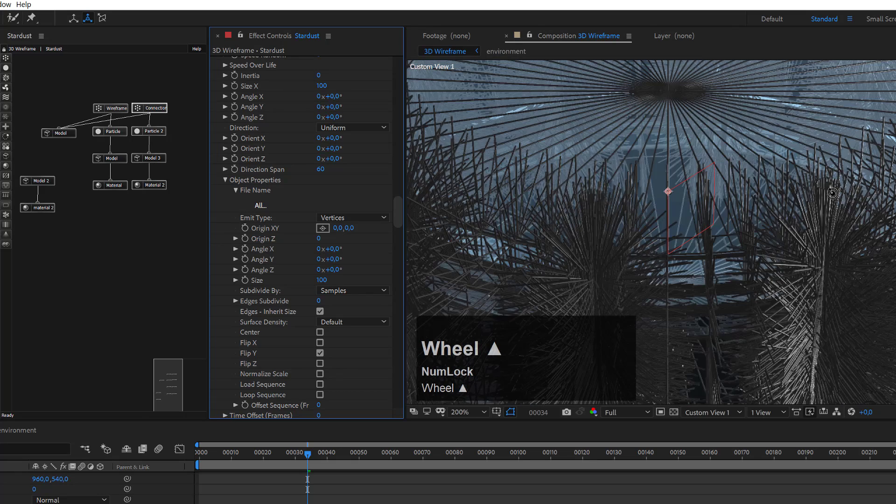
{"action": "scroll", "coordinate": [832, 193], "scroll_direction": "down", "scroll_amount": 1}
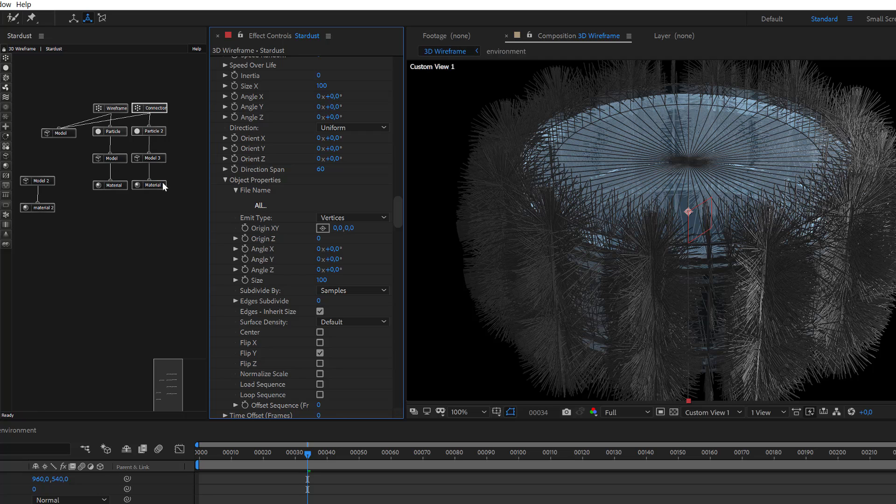
Change the Model 3 primitive under Connections to a Sphere and set its Segments Y to 12.
{"action": "left_click", "coordinate": [158, 159]}
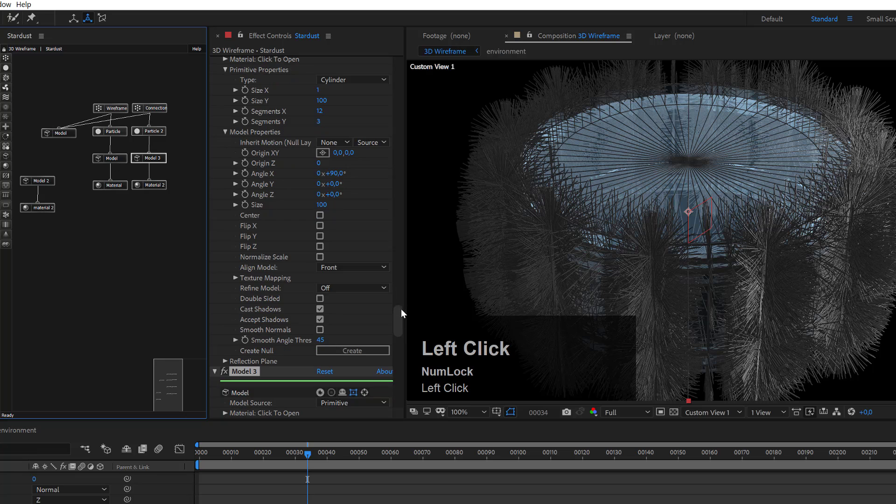
{"action": "left_click_drag", "start_coordinate": [401, 318], "coordinate": [402, 339]}
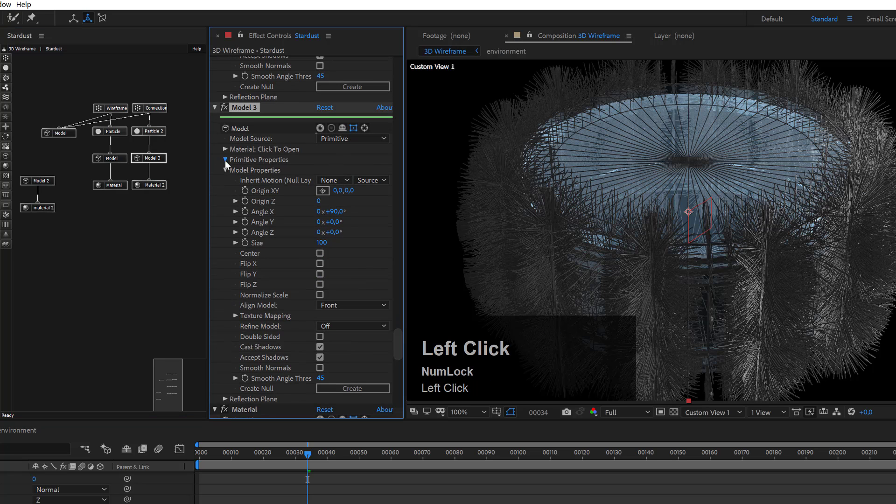
{"action": "left_click", "coordinate": [333, 169]}
{"action": "left_click", "coordinate": [344, 191]}
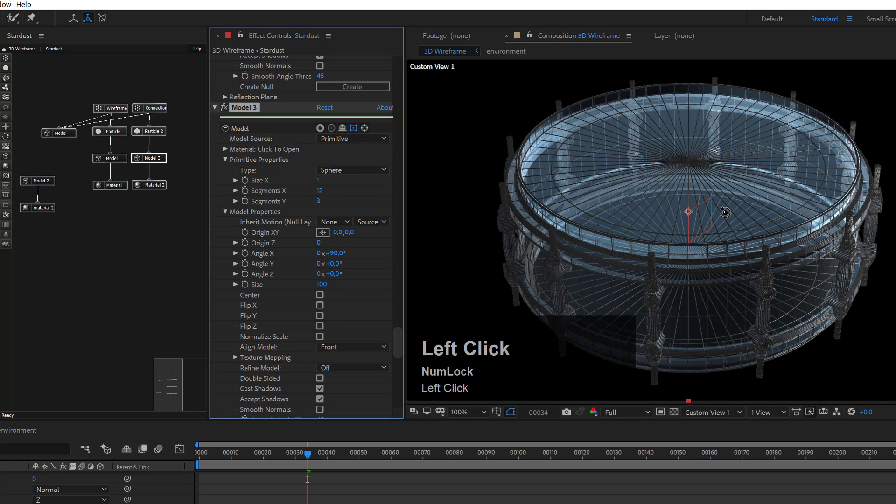
{"action": "scroll", "coordinate": [725, 212], "scroll_direction": "up", "scroll_amount": 1}
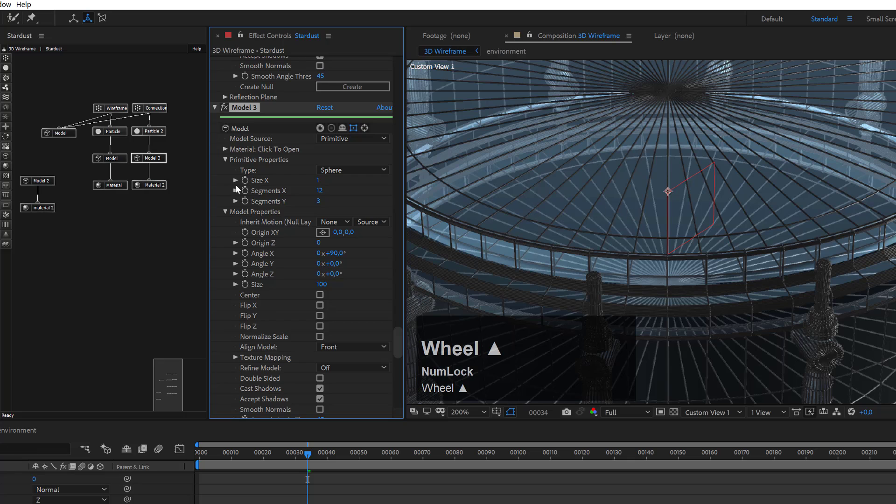
{"action": "left_click", "coordinate": [319, 201]}
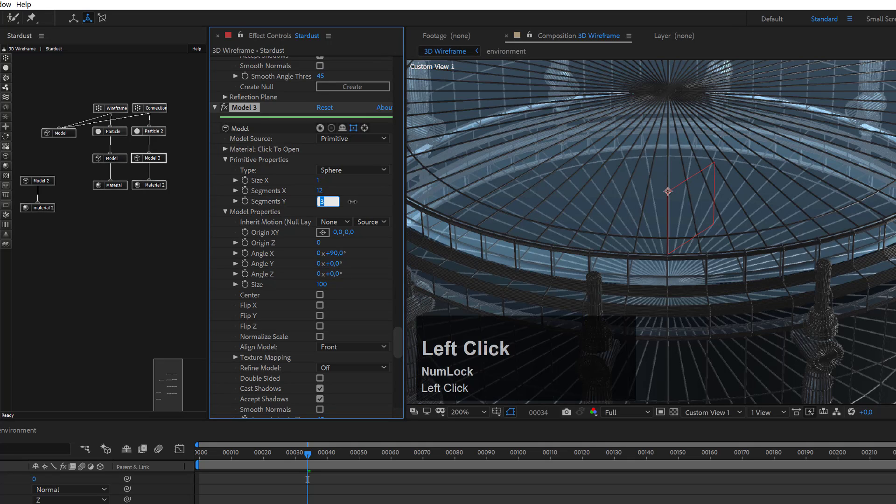
{"action": "type", "text": "12"}
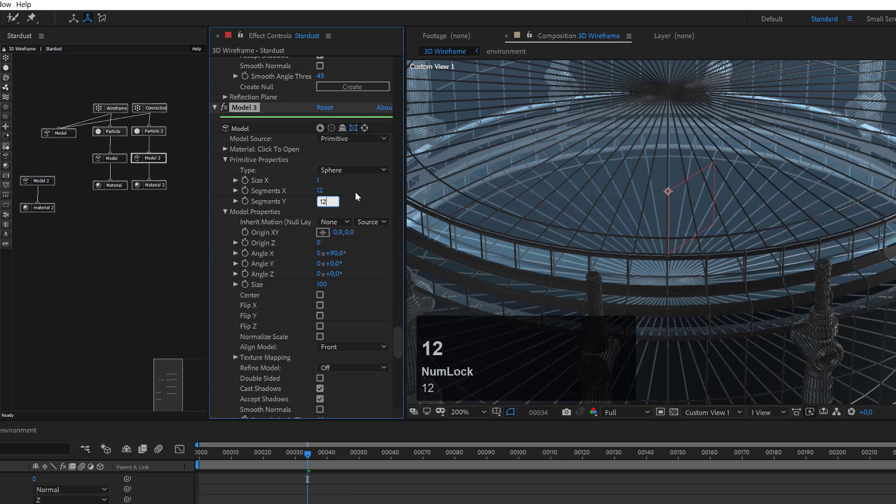
{"action": "left_click", "coordinate": [356, 192]}
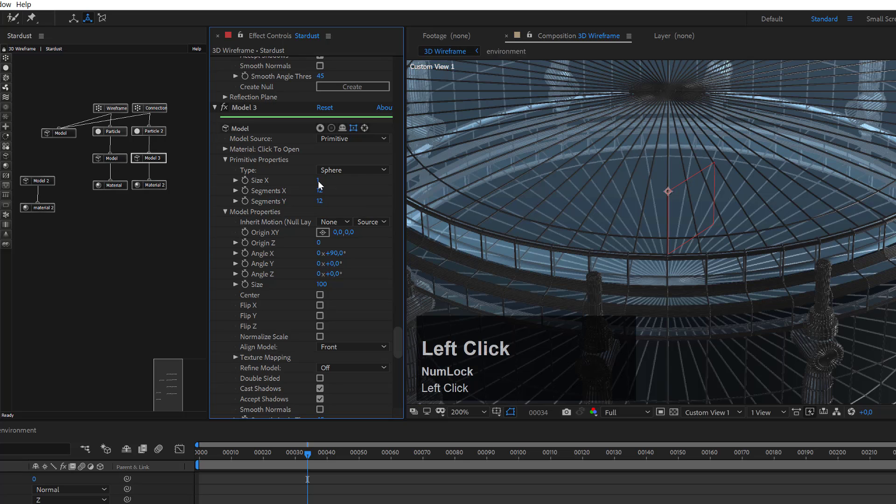
Try a Size X of 3 for the Model 3 sphere.
{"action": "left_click", "coordinate": [319, 181]}
{"action": "type", "text": "3"}
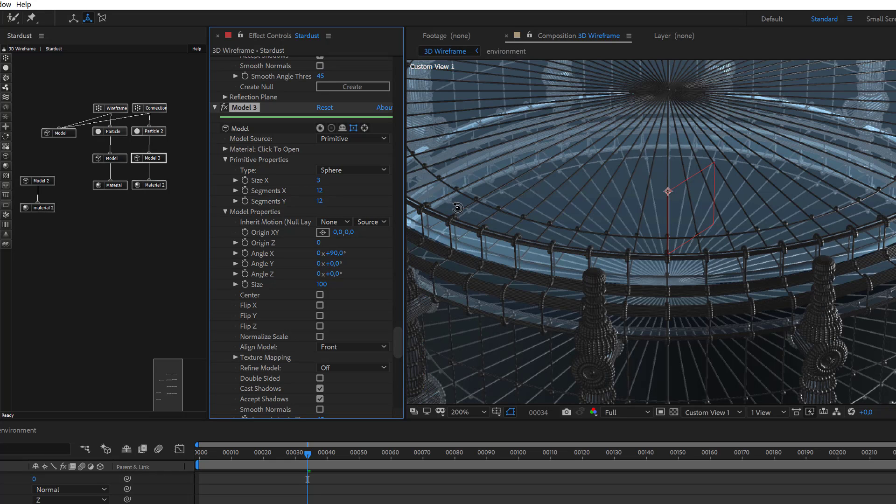
{"action": "left_click", "coordinate": [347, 187]}
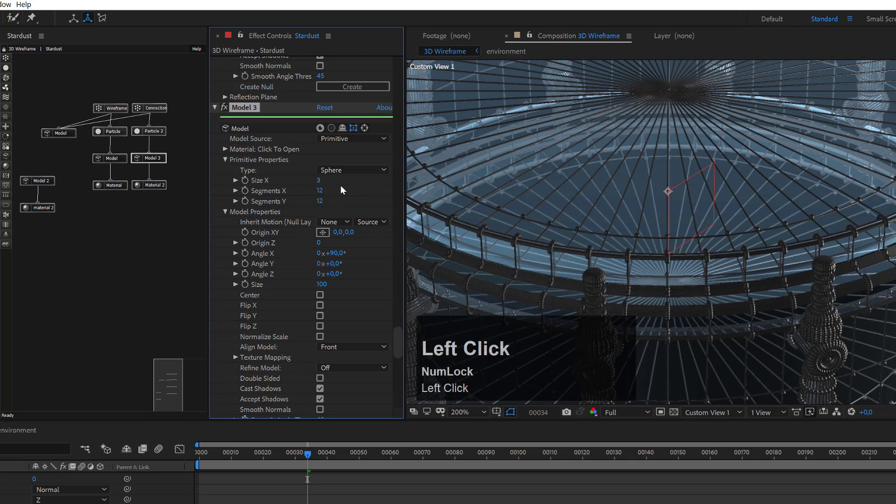
Set the Model 3 sphere's Size X to 2 and check the joints on the drum.
{"action": "left_click", "coordinate": [320, 181]}
{"action": "type", "text": "2"}
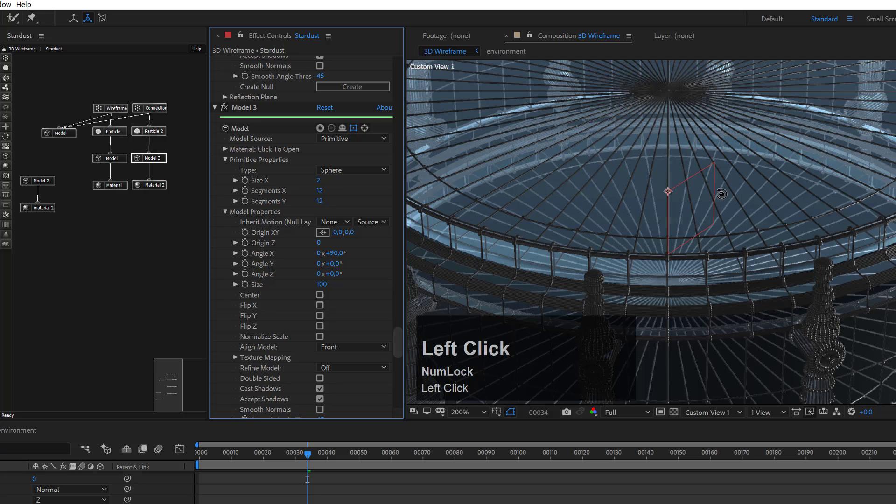
{"action": "scroll", "coordinate": [845, 255], "scroll_direction": "down", "scroll_amount": 2}
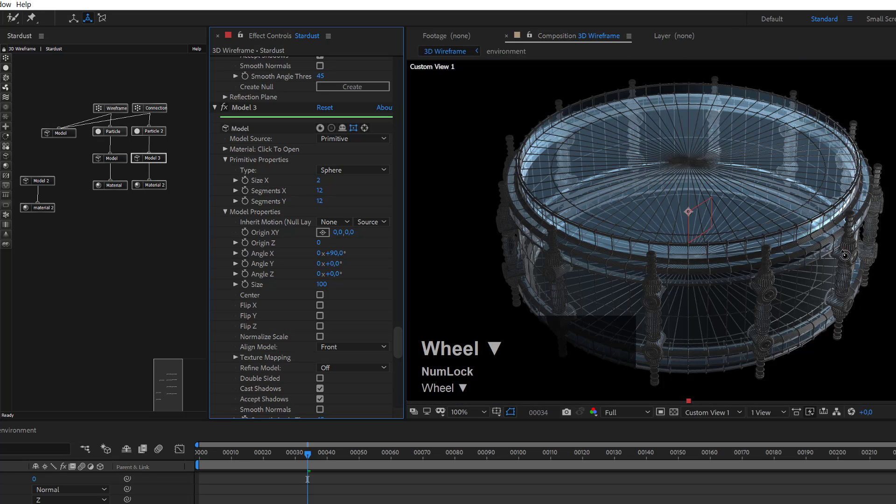
{"action": "scroll", "coordinate": [835, 231], "scroll_direction": "up", "scroll_amount": 2}
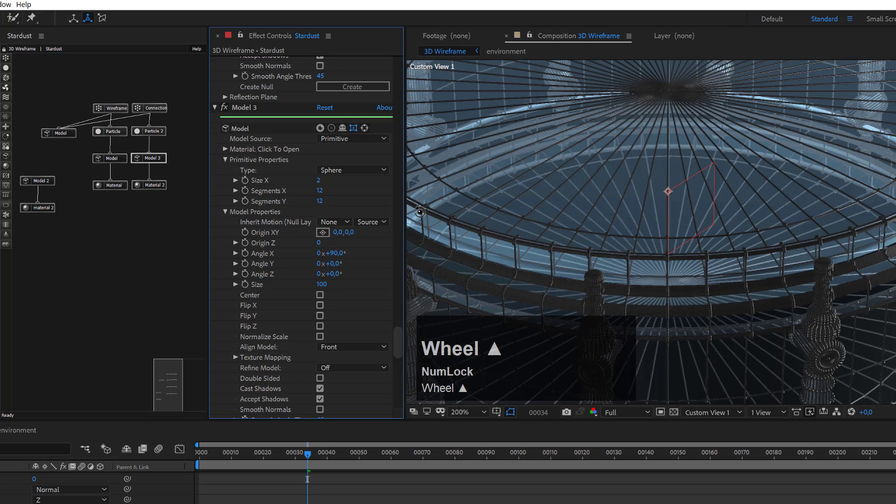
Set the Size X of the cylinder Model under Wireframe to 0.5 and check the thinner lines on the drum.
{"action": "left_click", "coordinate": [116, 160]}
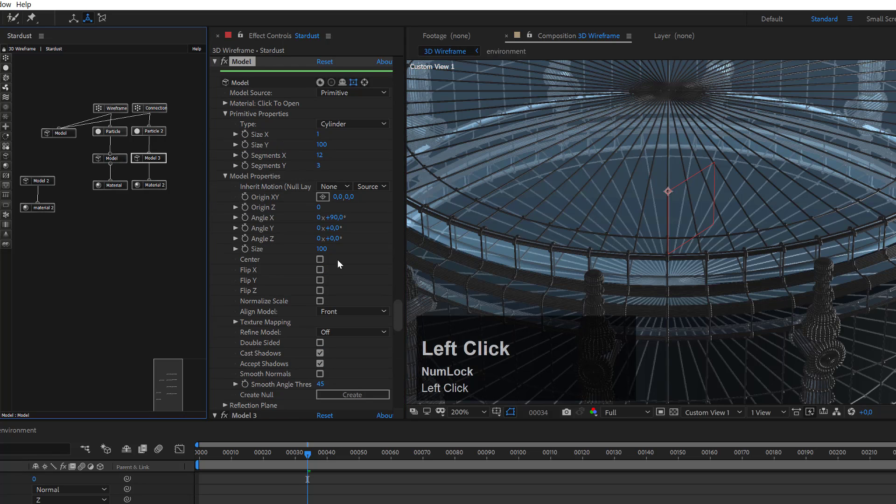
{"action": "left_click_drag", "start_coordinate": [318, 134], "coordinate": [369, 160]}
{"action": "left_click", "coordinate": [317, 135]}
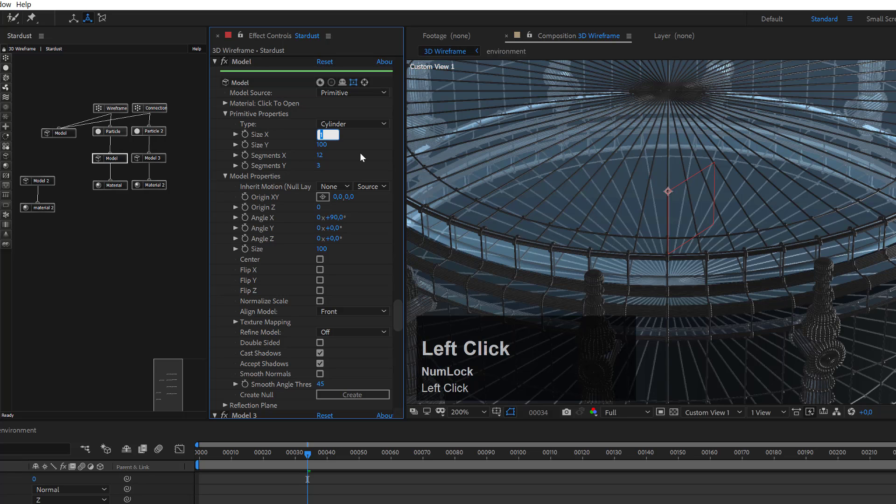
{"action": "type", "text": ",5"}
{"action": "key", "text": "Return"}
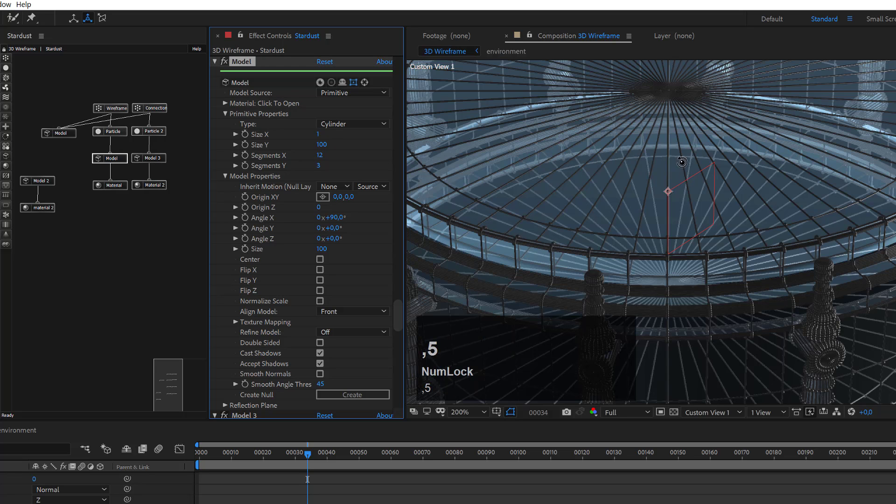
{"action": "scroll", "coordinate": [681, 163], "scroll_direction": "down", "scroll_amount": 3}
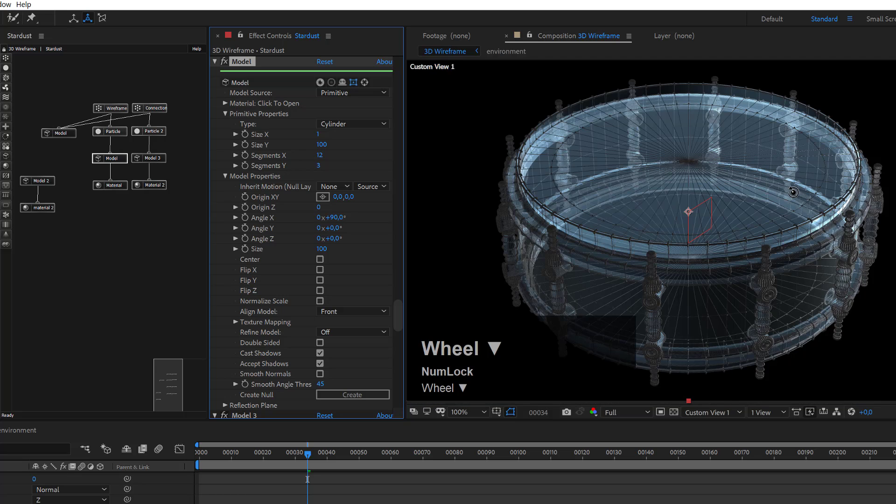
{"action": "scroll", "coordinate": [794, 192], "scroll_direction": "up", "scroll_amount": 2}
{"action": "scroll", "coordinate": [793, 192], "scroll_direction": "down", "scroll_amount": 2}
Try 060606 as the diffuse color of Material 2 under Connections.
{"action": "left_click", "coordinate": [150, 185]}
{"action": "scroll", "coordinate": [348, 324], "scroll_direction": "down", "scroll_amount": 5}
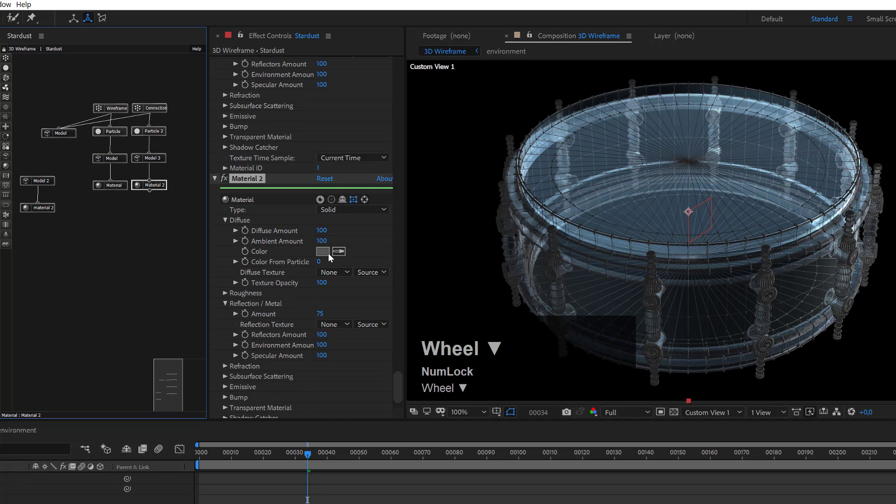
{"action": "left_click", "coordinate": [329, 252]}
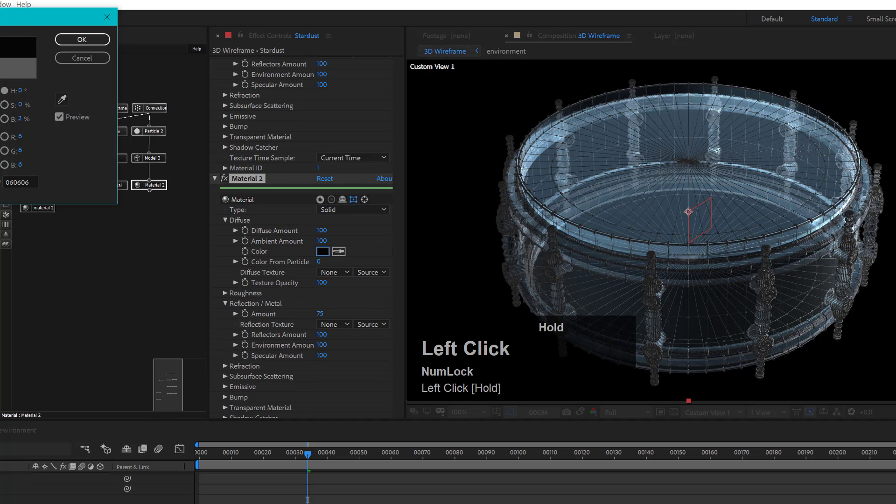
{"action": "left_click", "coordinate": [82, 39]}
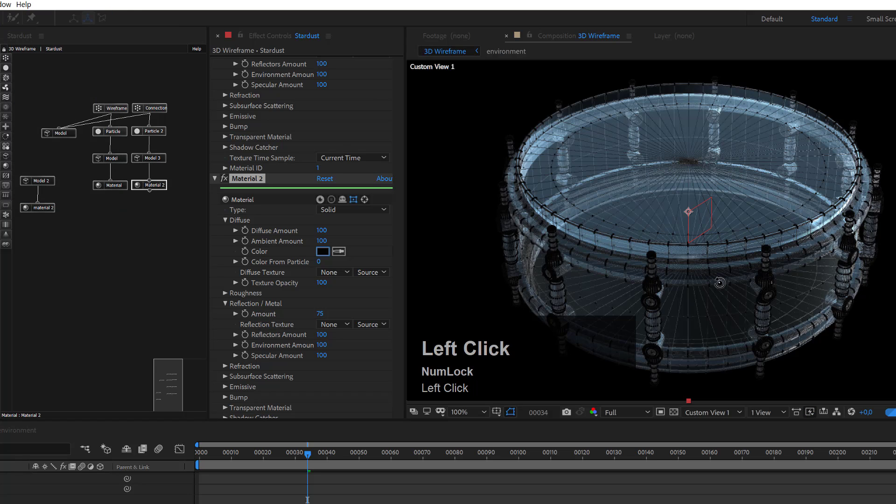
Set Material 2's diffuse color to 121212 and check the joints up close.
{"action": "left_click", "coordinate": [323, 251]}
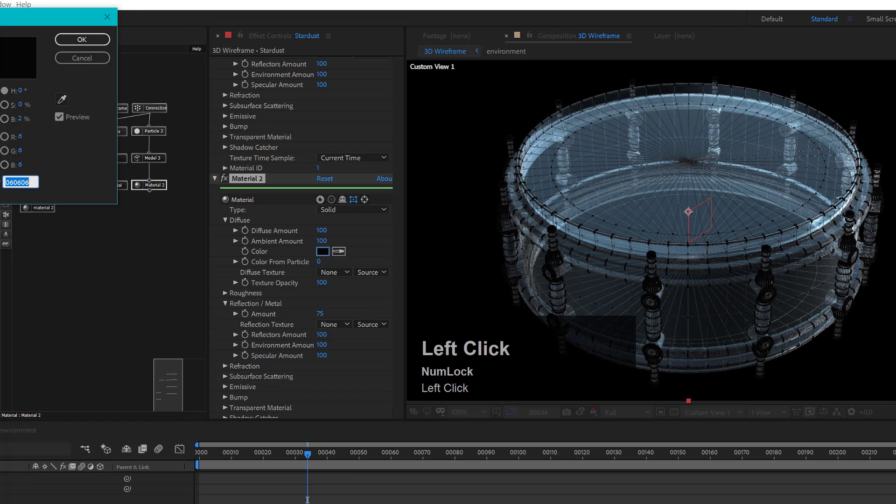
{"action": "left_click", "coordinate": [0, 177]}
{"action": "left_click", "coordinate": [88, 42]}
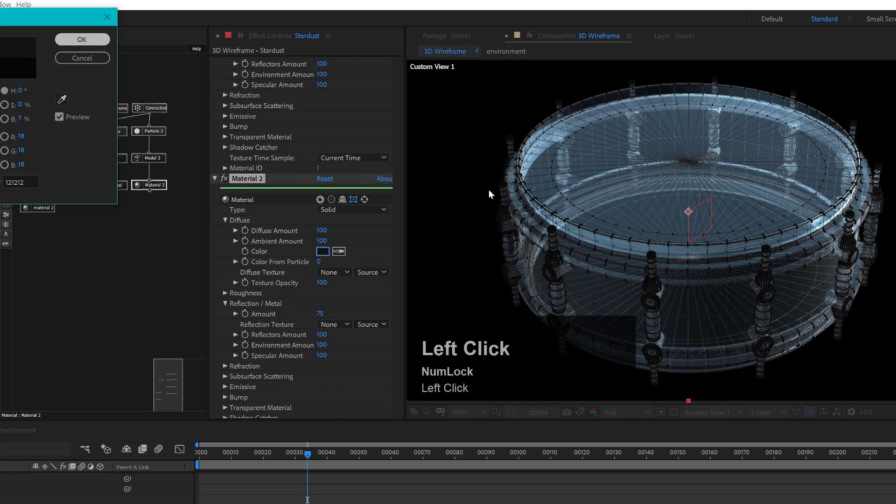
{"action": "scroll", "coordinate": [822, 252], "scroll_direction": "up", "scroll_amount": 3}
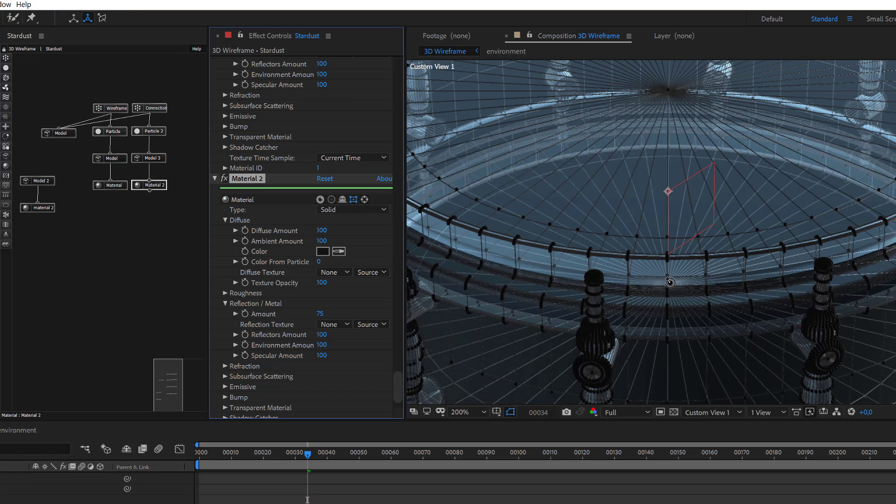
{"action": "scroll", "coordinate": [669, 283], "scroll_direction": "down", "scroll_amount": 3}
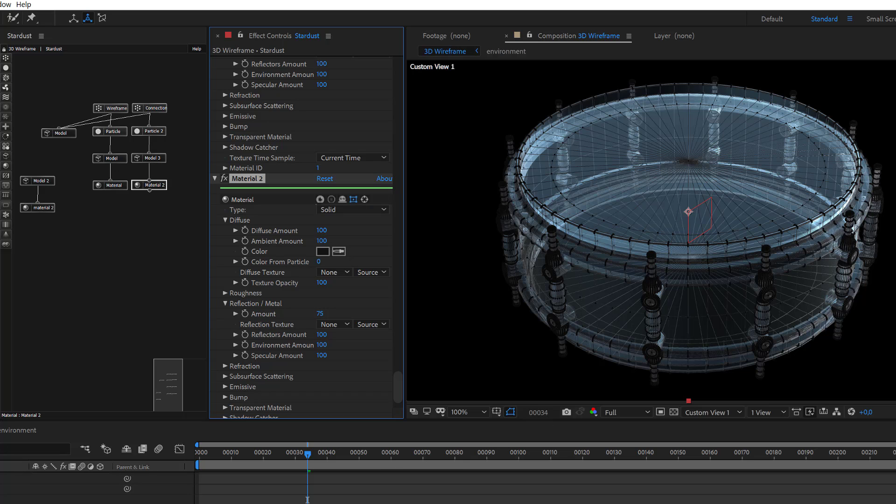
Add a camera with the 50mm preset and display the composition through the Active Camera.
{"action": "left_click", "coordinate": [1, 4]}
{"action": "mouse_move", "coordinate": [19, 16]}
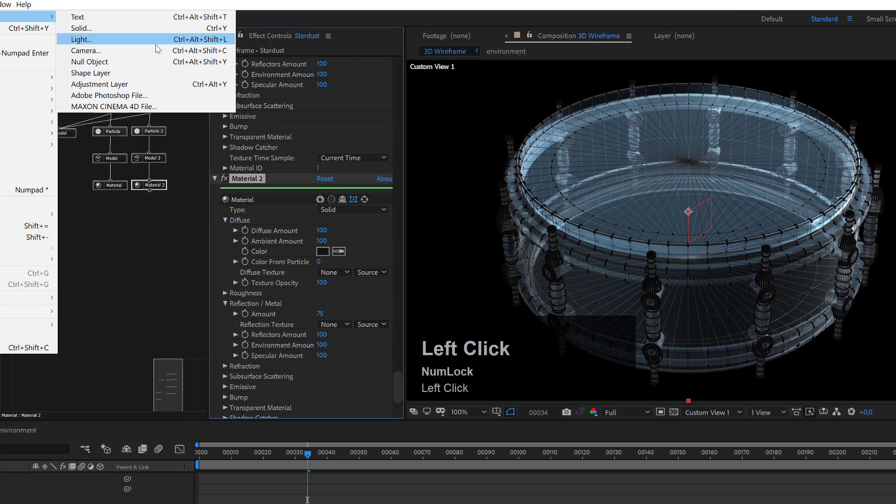
{"action": "left_click", "coordinate": [126, 55]}
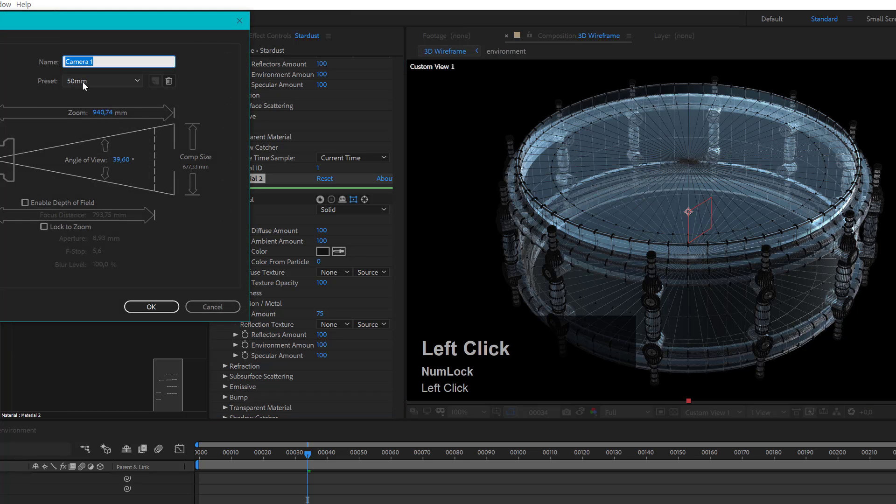
{"action": "left_click", "coordinate": [82, 82]}
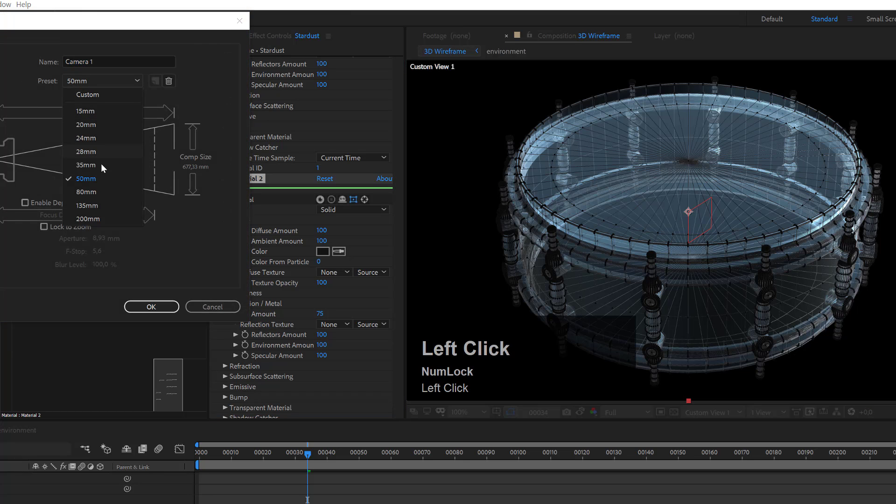
{"action": "left_click", "coordinate": [97, 178]}
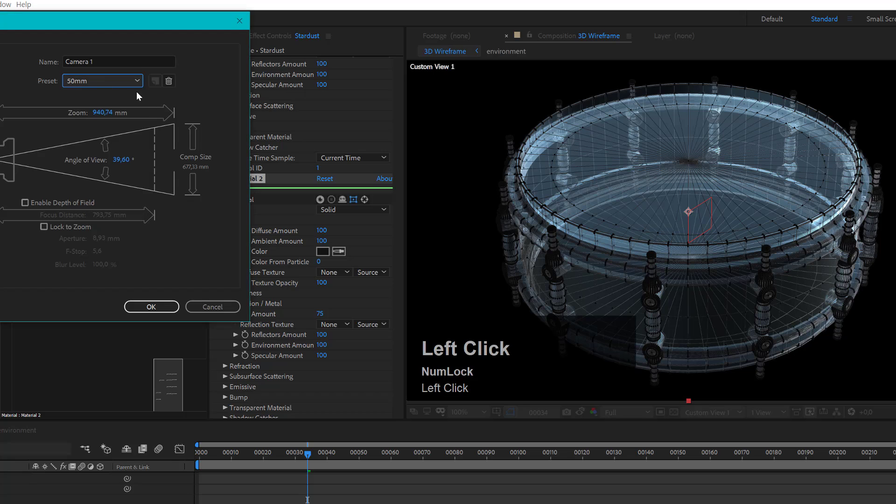
{"action": "left_click", "coordinate": [149, 306]}
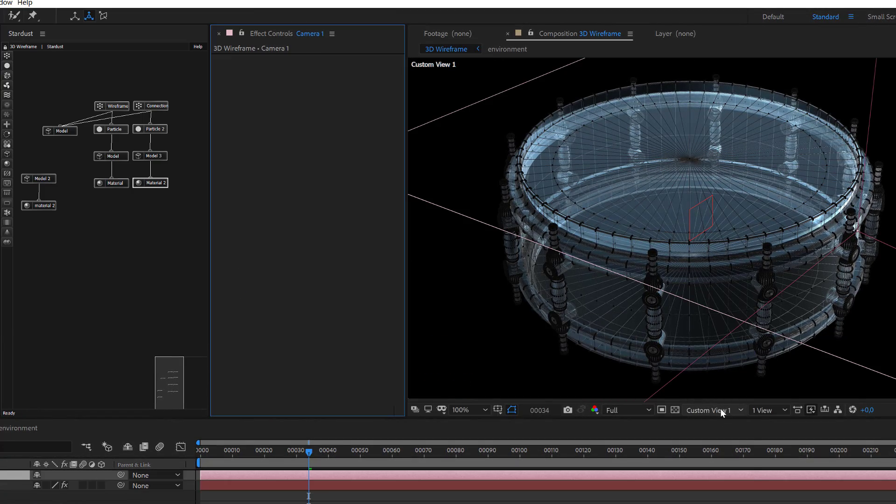
{"action": "left_click", "coordinate": [721, 410]}
{"action": "left_click", "coordinate": [723, 422]}
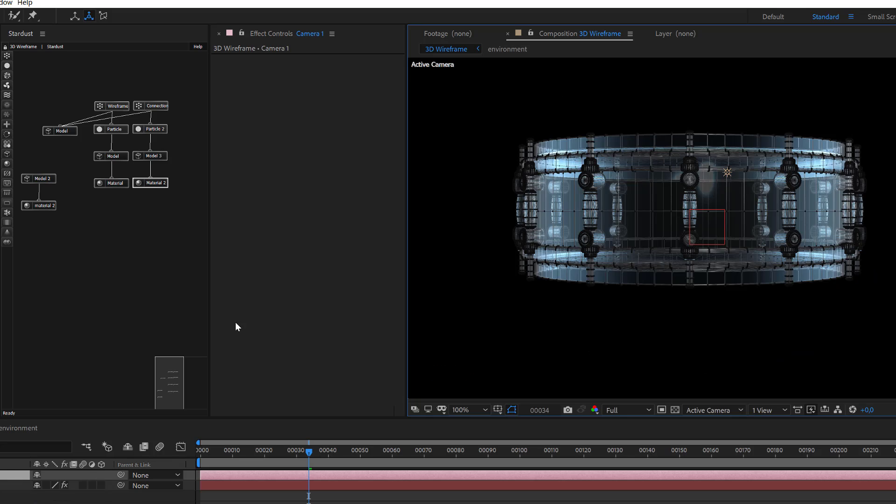
Create an orbit null for Camera 1.
{"action": "left_click", "coordinate": [308, 496]}
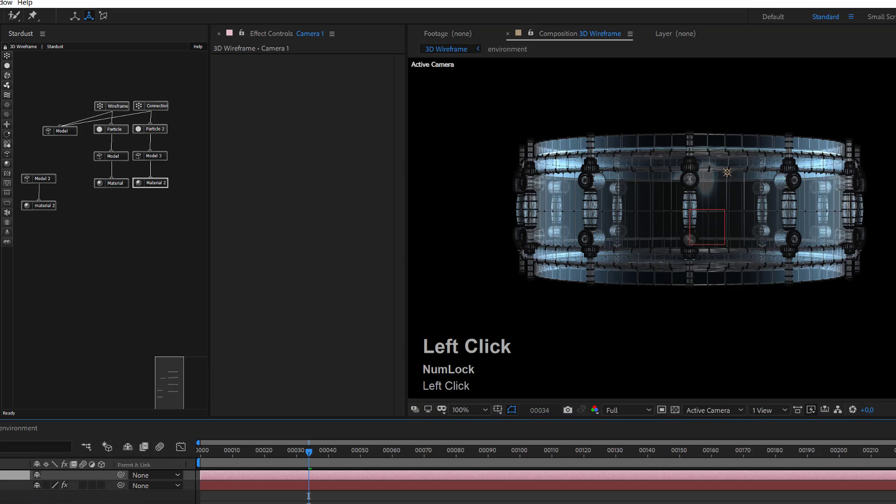
{"action": "left_click", "coordinate": [0, 2]}
{"action": "mouse_move", "coordinate": [28, 323]}
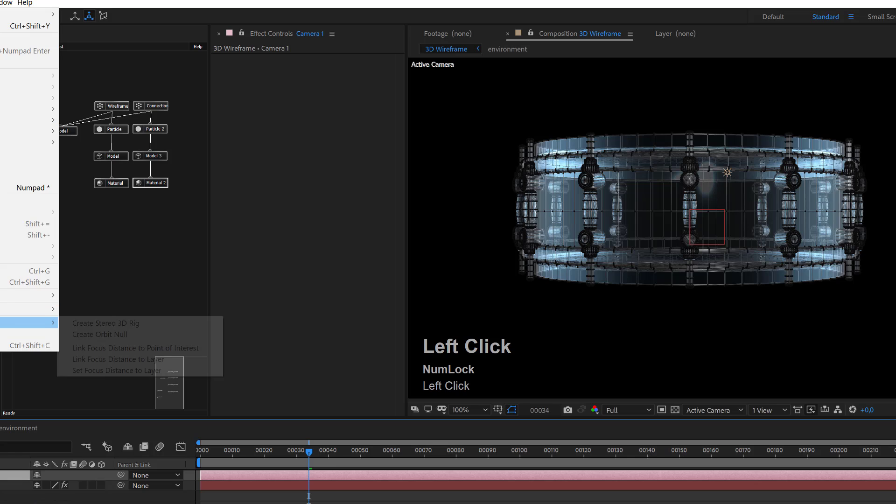
{"action": "left_click", "coordinate": [88, 334]}
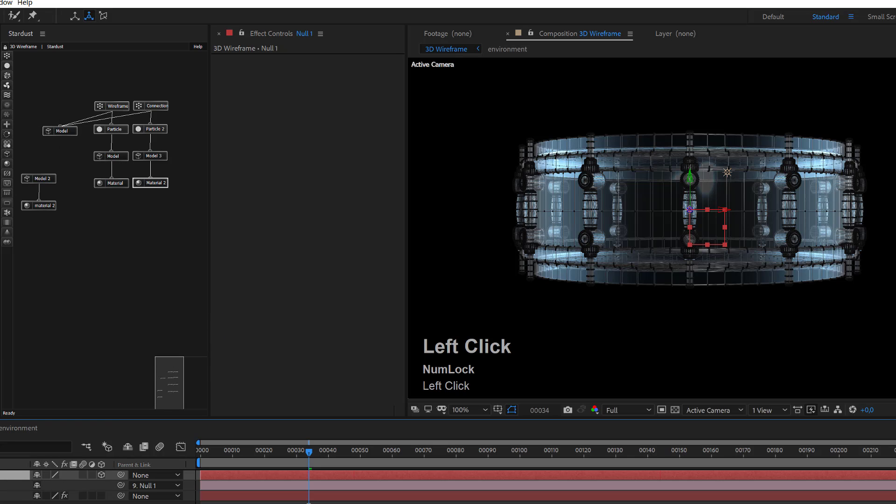
Set the orbit null's X rotation to -20° so the camera looks at the drum from above.
{"action": "key", "text": "r"}
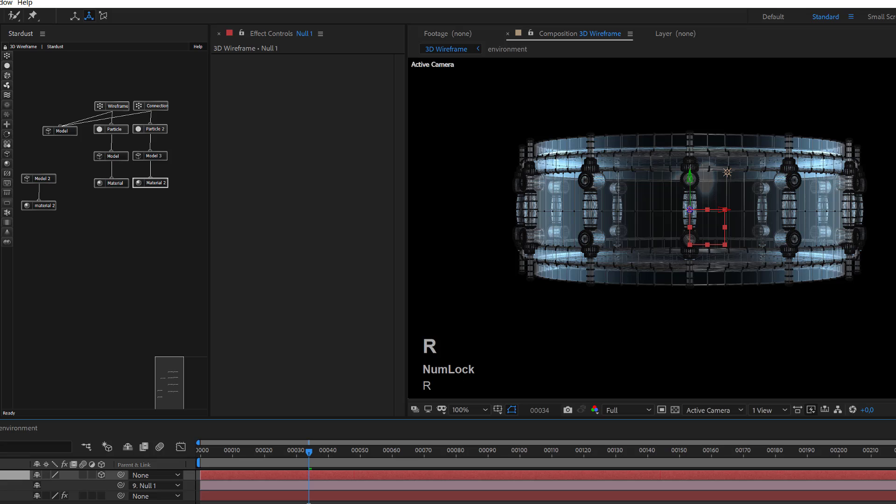
{"action": "left_click", "coordinate": [50, 497]}
{"action": "type", "text": "20"}
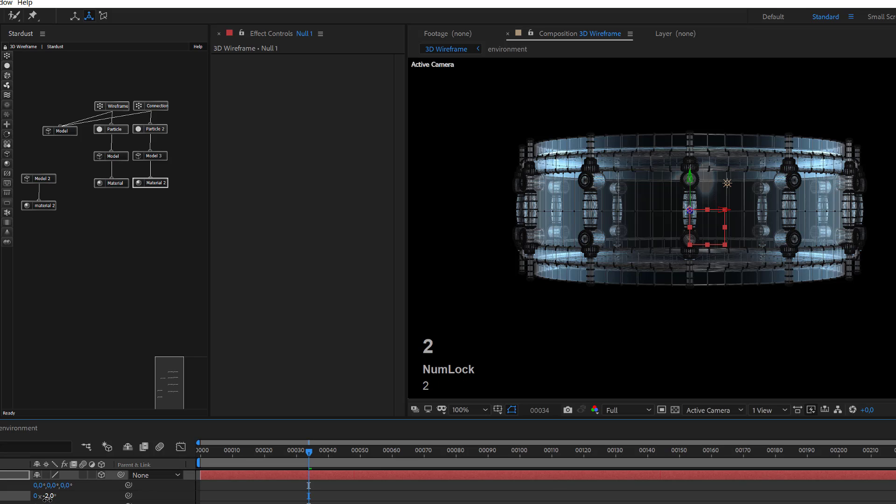
{"action": "left_click", "coordinate": [50, 497]}
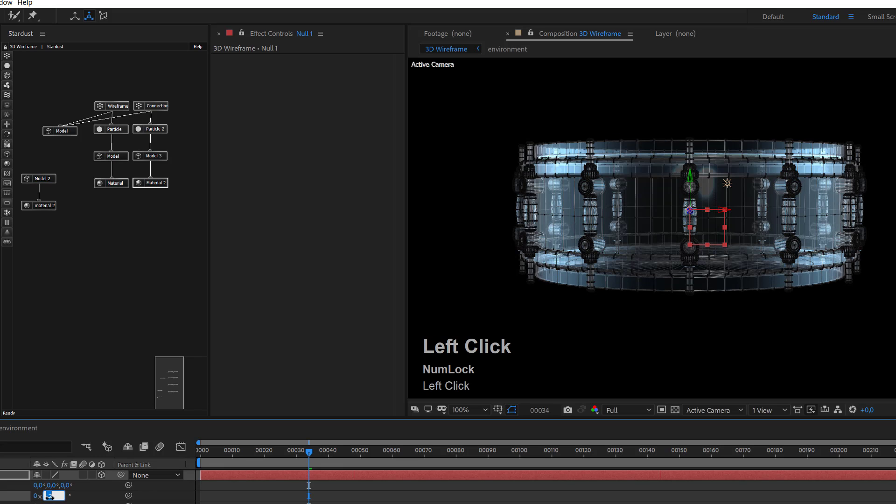
{"action": "type", "text": "20"}
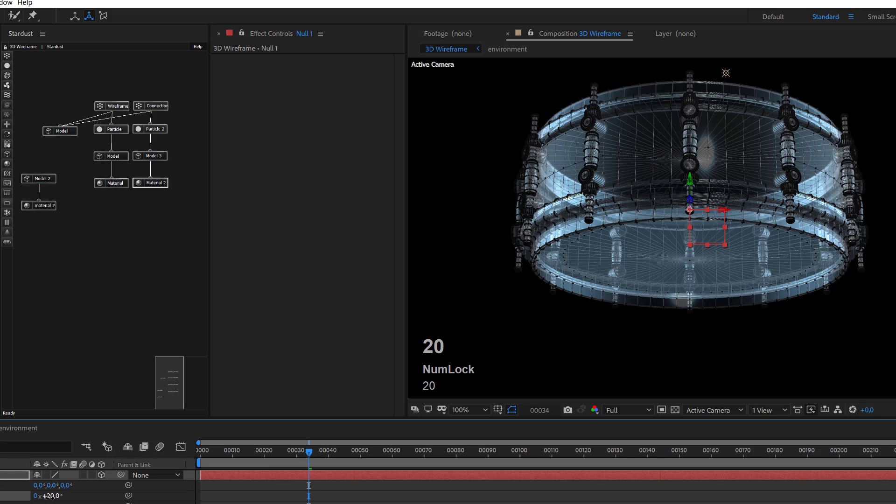
{"action": "left_click", "coordinate": [49, 496]}
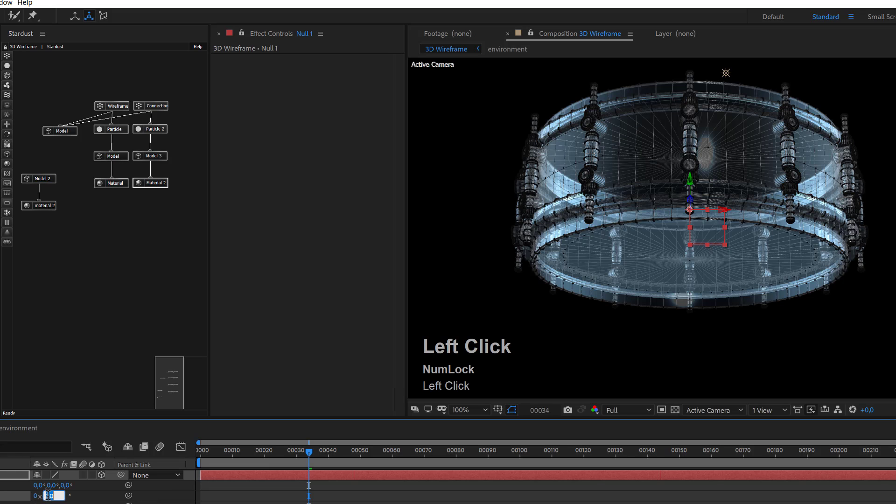
{"action": "type", "text": "-20"}
{"action": "key", "text": "Return"}
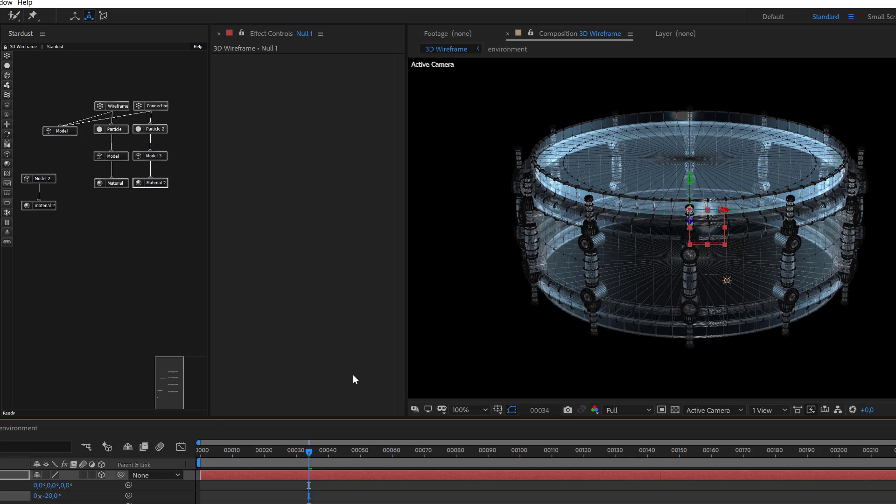
Set Camera 1's Z position to -1700 and inspect the closer framing of the drum.
{"action": "left_click", "coordinate": [5, 503]}
{"action": "key", "text": "p"}
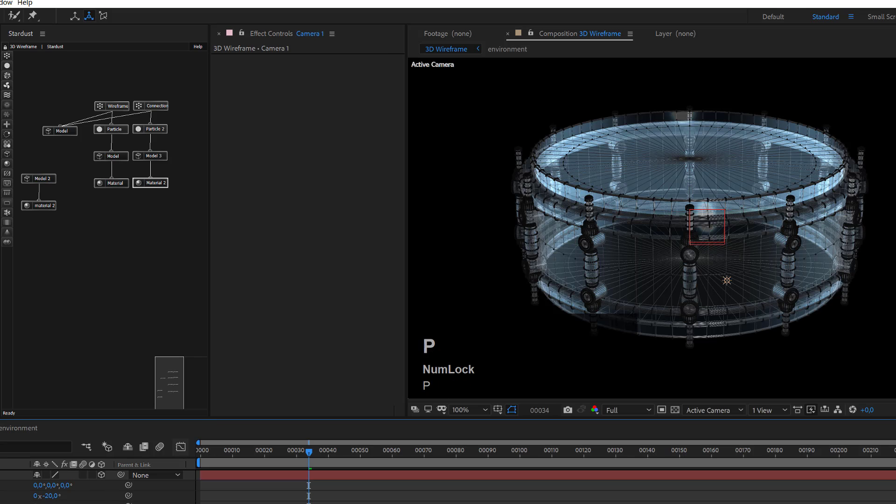
{"action": "left_click", "coordinate": [66, 503]}
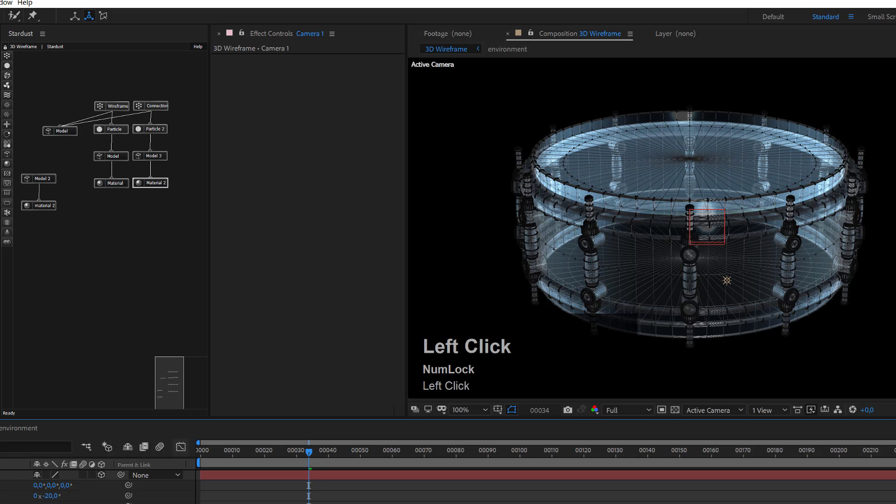
{"action": "type", "text": "-1700"}
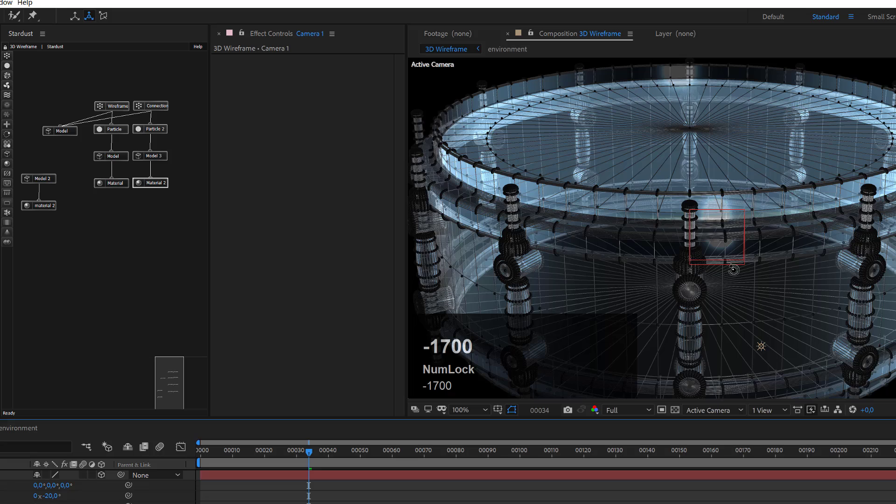
{"action": "scroll", "coordinate": [800, 210], "scroll_direction": "down", "scroll_amount": 1}
{"action": "scroll", "coordinate": [801, 216], "scroll_direction": "up", "scroll_amount": 1}
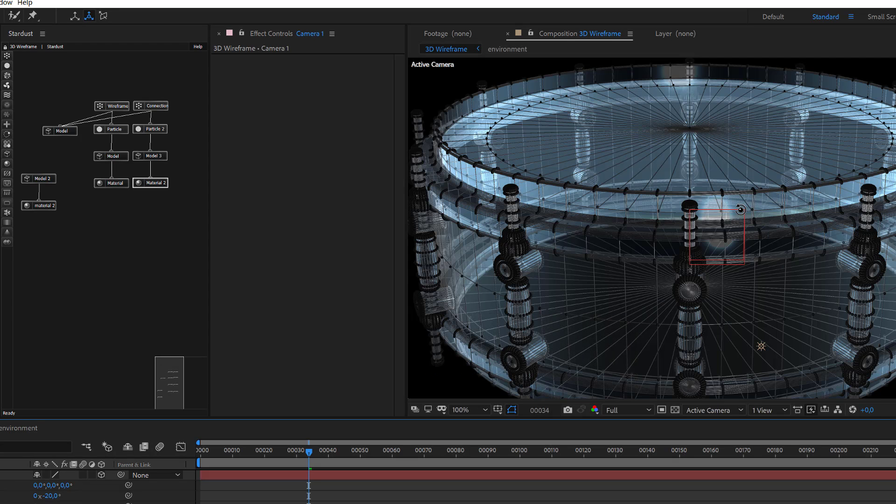
{"action": "scroll", "coordinate": [656, 206], "scroll_direction": "up", "scroll_amount": 1}
{"action": "scroll", "coordinate": [654, 206], "scroll_direction": "down", "scroll_amount": 1}
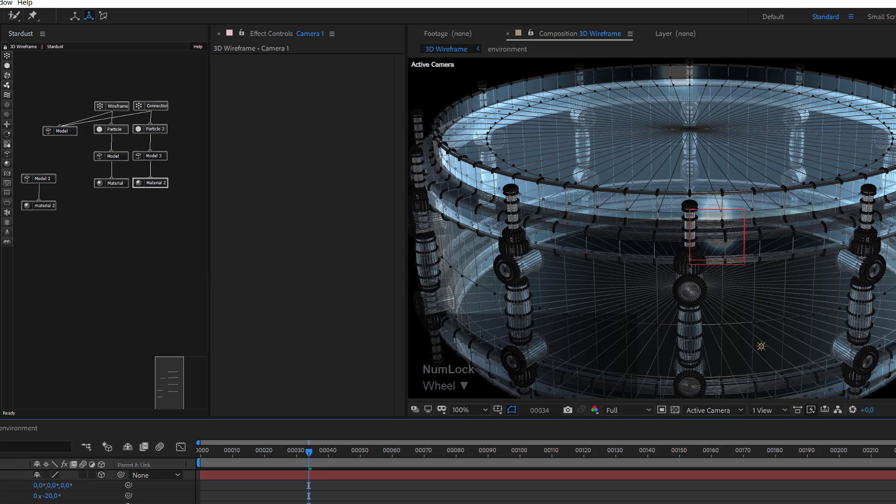
Reveal Camera 1's camera options and turn on Depth of Field.
{"action": "left_click", "coordinate": [1, 333]}
{"action": "key", "text": "a"}
{"action": "key", "text": "a"}
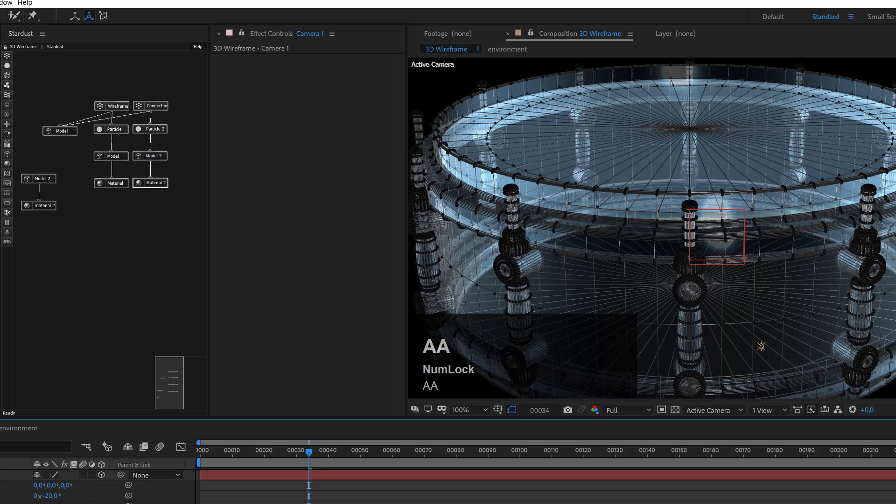
{"action": "left_click", "coordinate": [40, 503]}
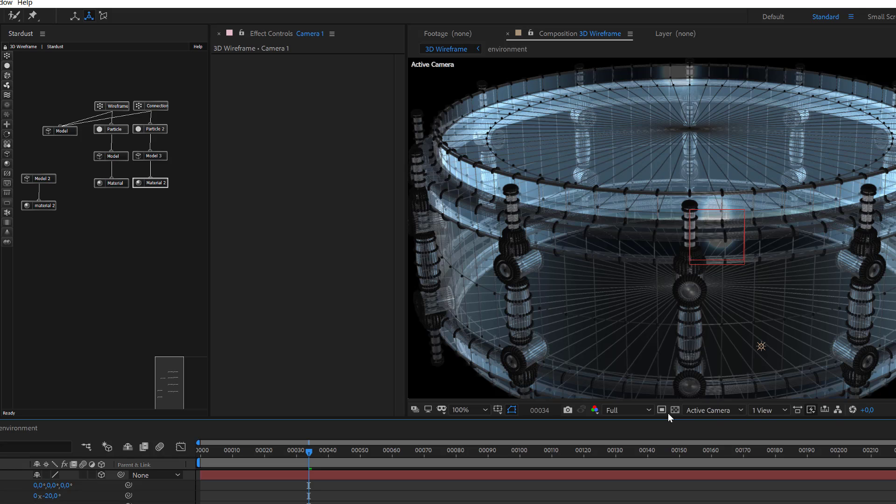
Using a temporary two-view layout with the Top view, reduce Camera 1's focus distance until the focal plane meets the drum's front edge.
{"action": "left_click", "coordinate": [764, 410]}
{"action": "left_click", "coordinate": [783, 435]}
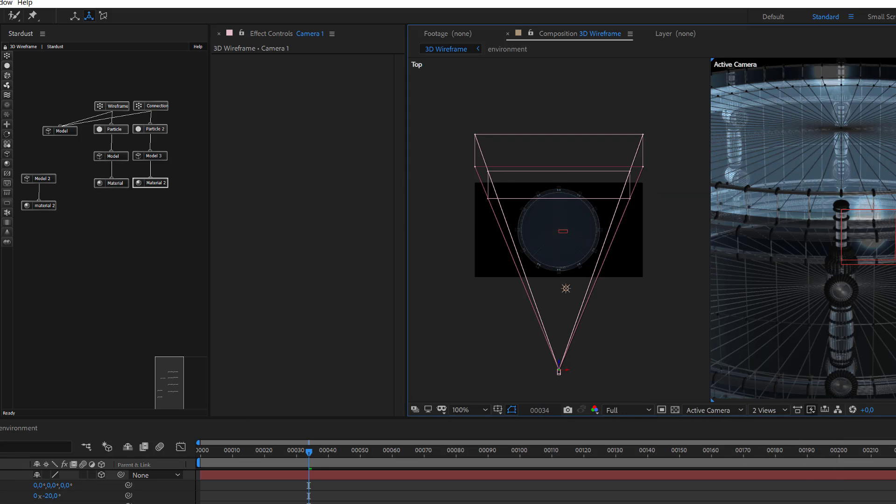
{"action": "left_click_drag", "start_coordinate": [44, 503], "coordinate": [4, 503]}
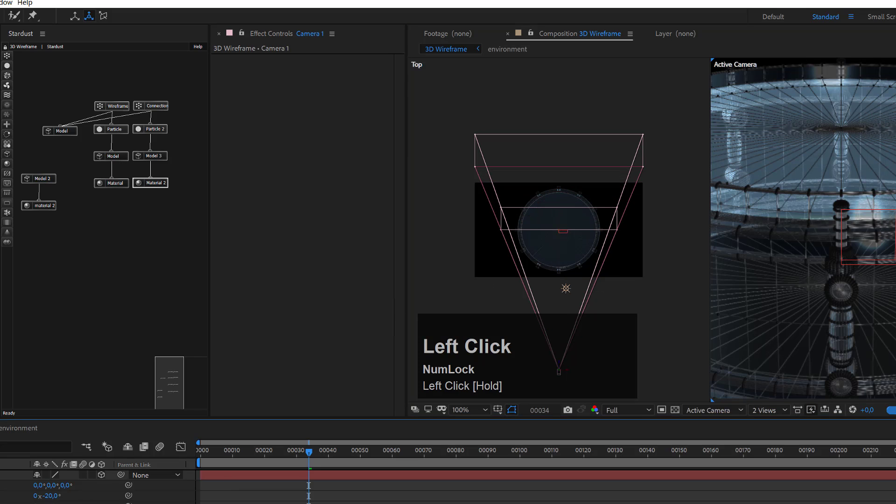
{"action": "key", "text": "v"}
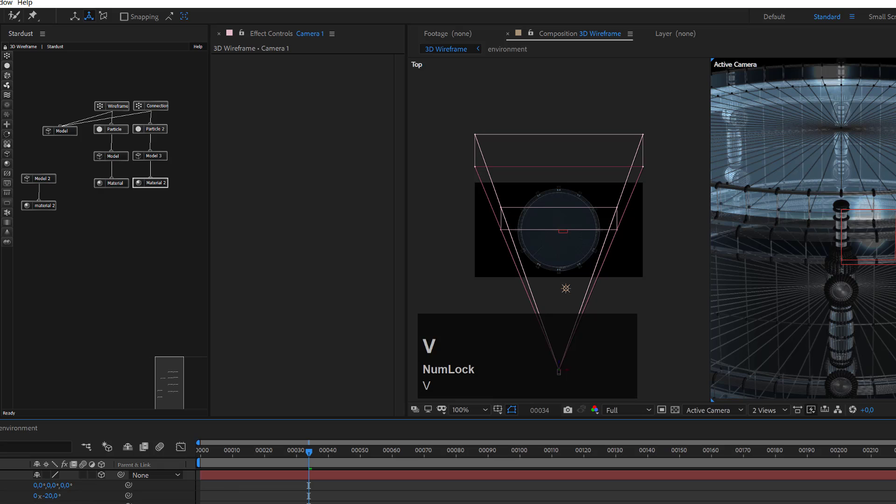
{"action": "left_click_drag", "start_coordinate": [44, 503], "coordinate": [6, 503]}
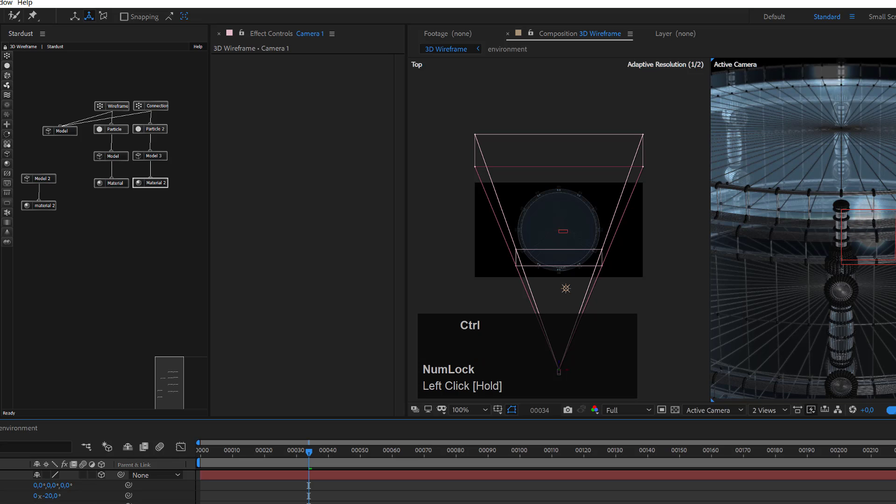
{"action": "key", "text": "ctrl+z"}
{"action": "left_click_drag", "start_coordinate": [44, 503], "coordinate": [38, 503]}
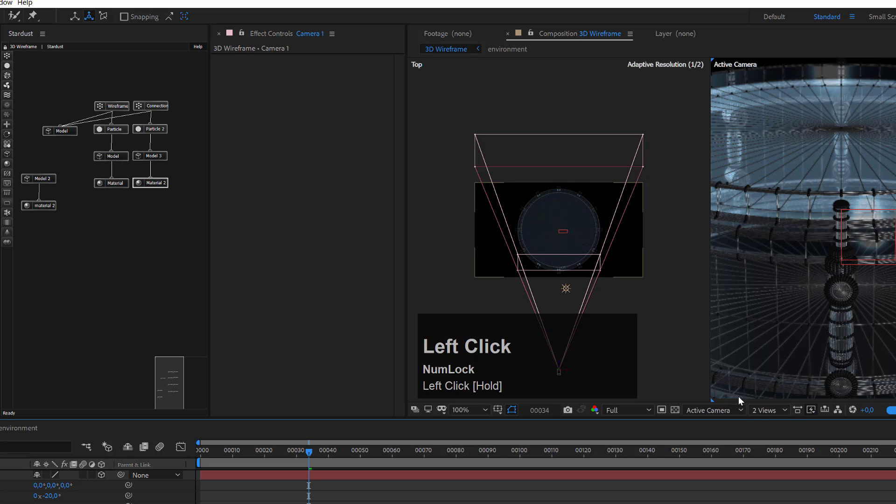
{"action": "left_click", "coordinate": [766, 410]}
{"action": "left_click", "coordinate": [768, 419]}
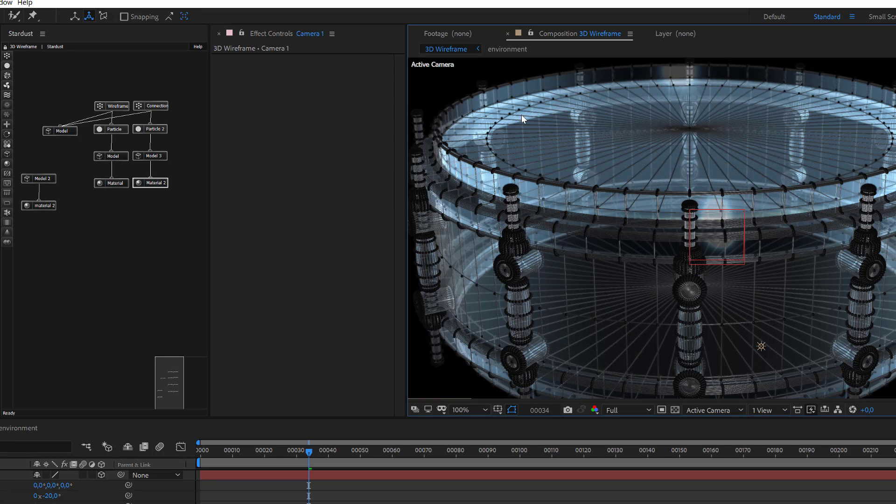
Temporarily disable the Wireframe emitter for inspection and enable Affect DOF in the material 2 node's transparent settings.
{"action": "right_click", "coordinate": [115, 110]}
{"action": "left_click", "coordinate": [143, 89]}
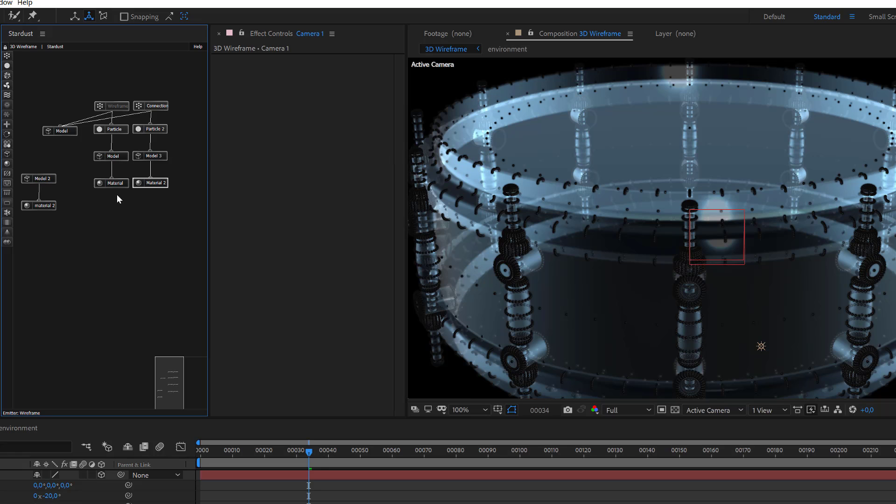
{"action": "left_click", "coordinate": [48, 206]}
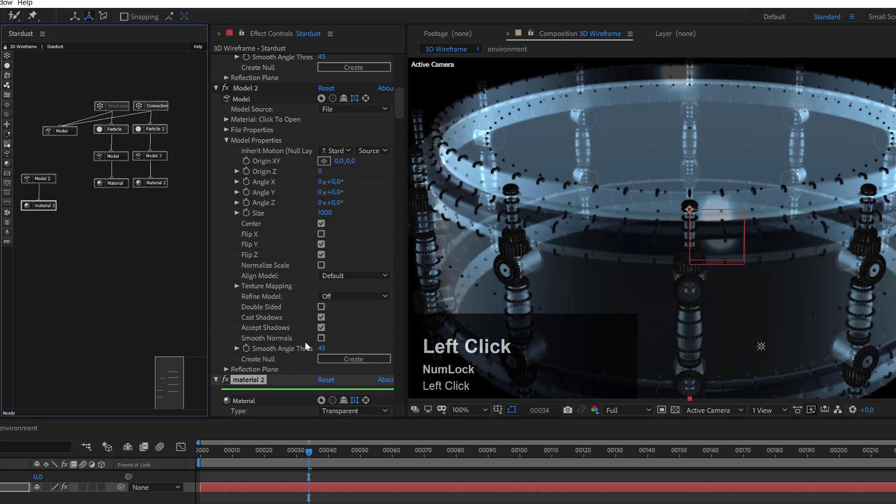
{"action": "scroll", "coordinate": [305, 343], "scroll_direction": "down", "scroll_amount": 5}
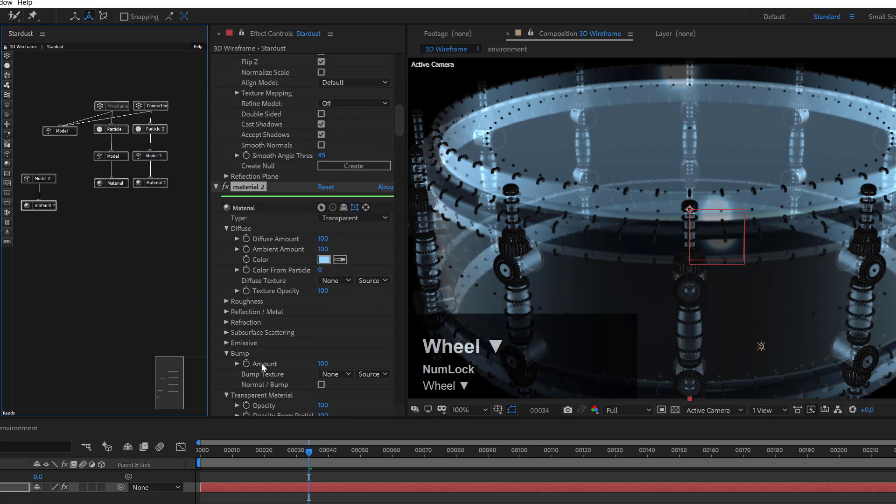
{"action": "scroll", "coordinate": [262, 363], "scroll_direction": "down", "scroll_amount": 2}
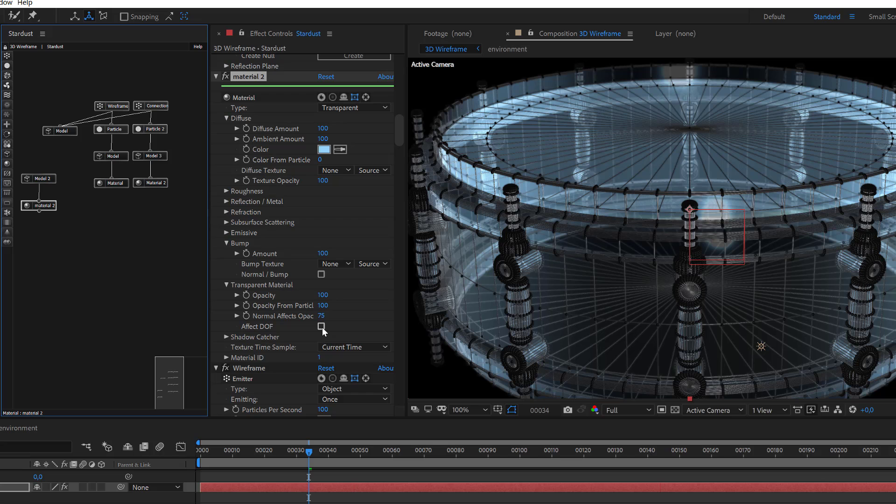
{"action": "left_click", "coordinate": [321, 326]}
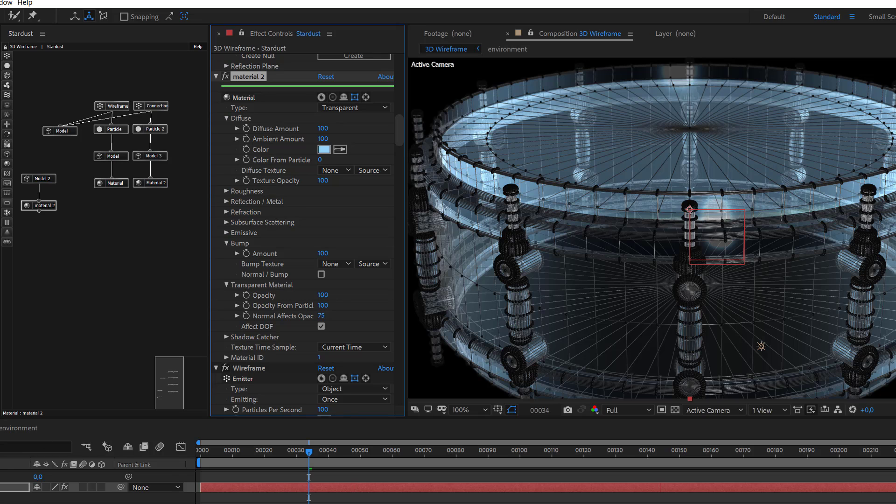
Set Camera 1's depth-of-field blur to 150 and inspect the drum's blur.
{"action": "scroll", "coordinate": [546, 487], "scroll_direction": "up", "scroll_amount": 2}
{"action": "scroll", "coordinate": [546, 487], "scroll_direction": "down", "scroll_amount": 2}
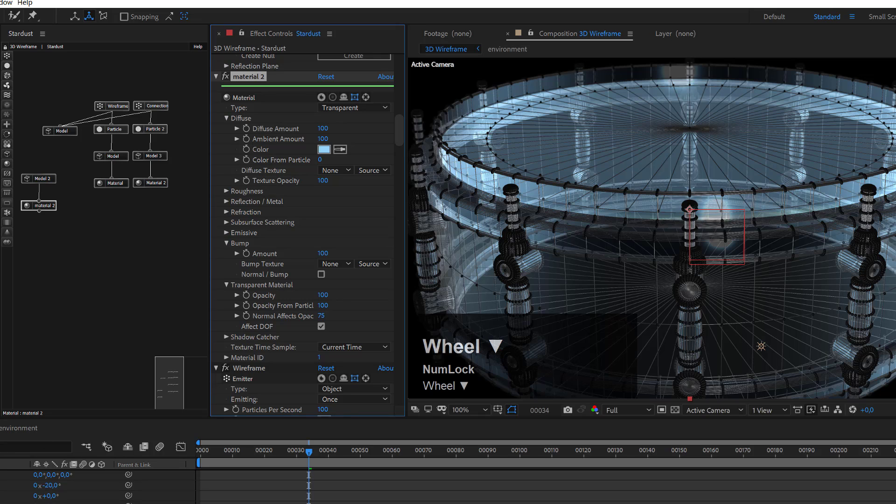
{"action": "left_click", "coordinate": [50, 495]}
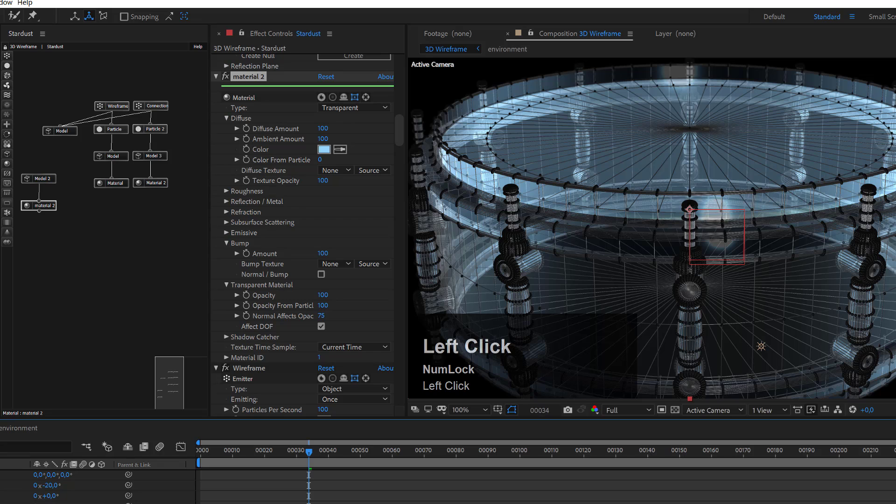
{"action": "key", "text": "KP_1"}
{"action": "key", "text": "KP_5"}
{"action": "key", "text": "KP_0"}
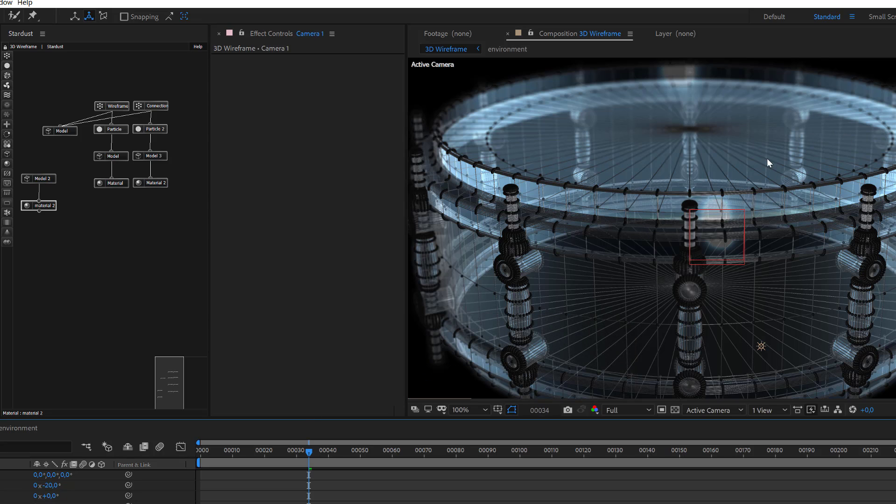
{"action": "scroll", "coordinate": [722, 222], "scroll_direction": "up", "scroll_amount": 3}
{"action": "scroll", "coordinate": [722, 220], "scroll_direction": "down", "scroll_amount": 3}
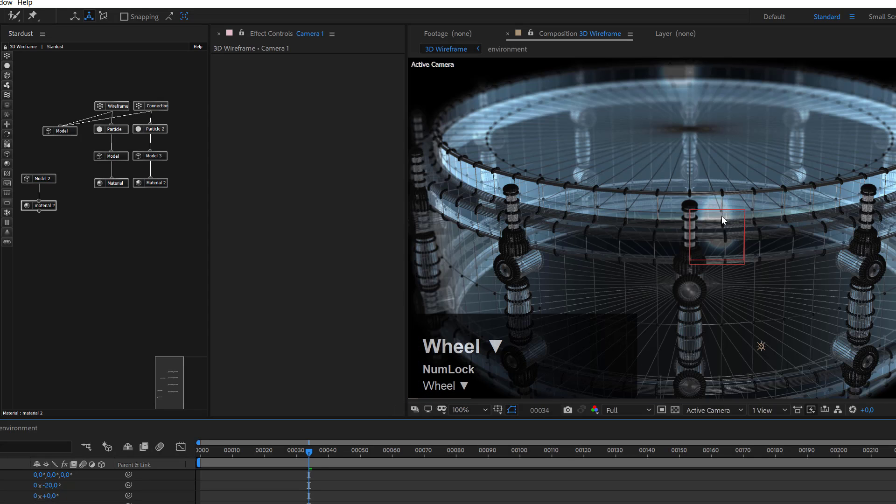
Turn off Affect DOF for material 2 and examine the drum's rear rim up close for comparison.
{"action": "left_click", "coordinate": [44, 205]}
{"action": "scroll", "coordinate": [298, 343], "scroll_direction": "down", "scroll_amount": 12}
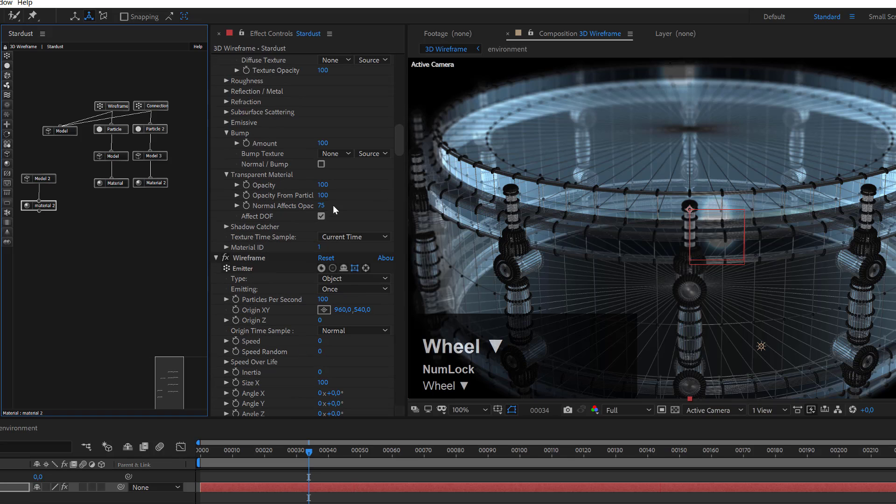
{"action": "left_click", "coordinate": [322, 217]}
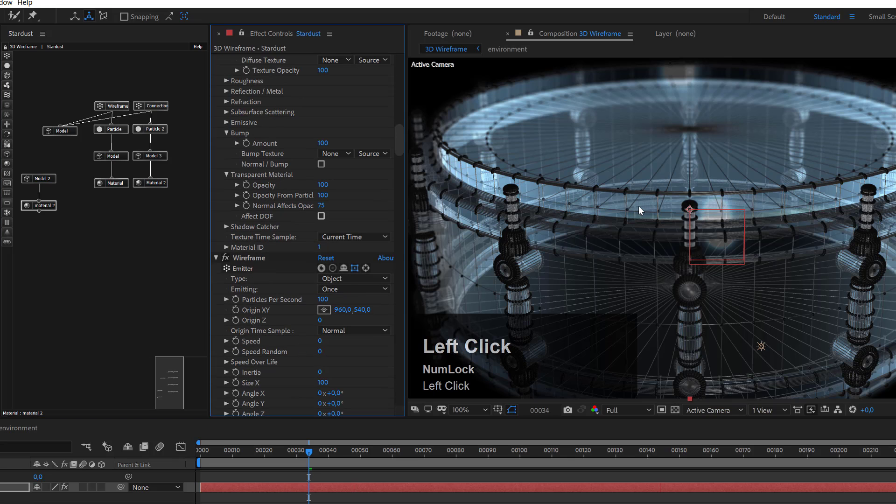
{"action": "scroll", "coordinate": [578, 139], "scroll_direction": "up", "scroll_amount": 2}
{"action": "key", "text": "space"}
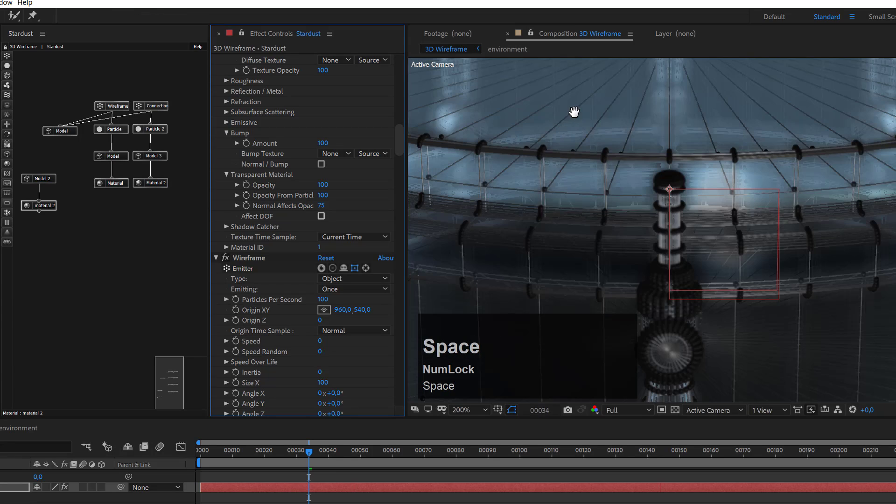
{"action": "left_click_drag", "start_coordinate": [574, 110], "coordinate": [548, 112]}
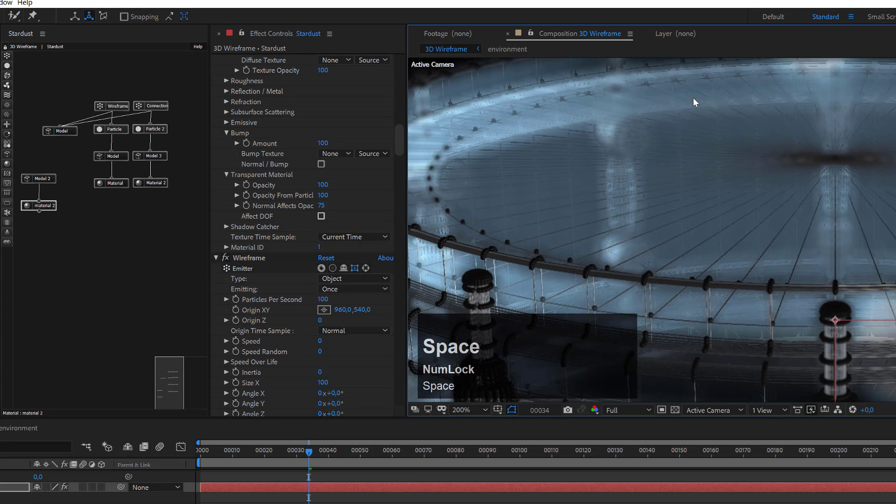
{"action": "scroll", "coordinate": [700, 123], "scroll_direction": "down", "scroll_amount": 2}
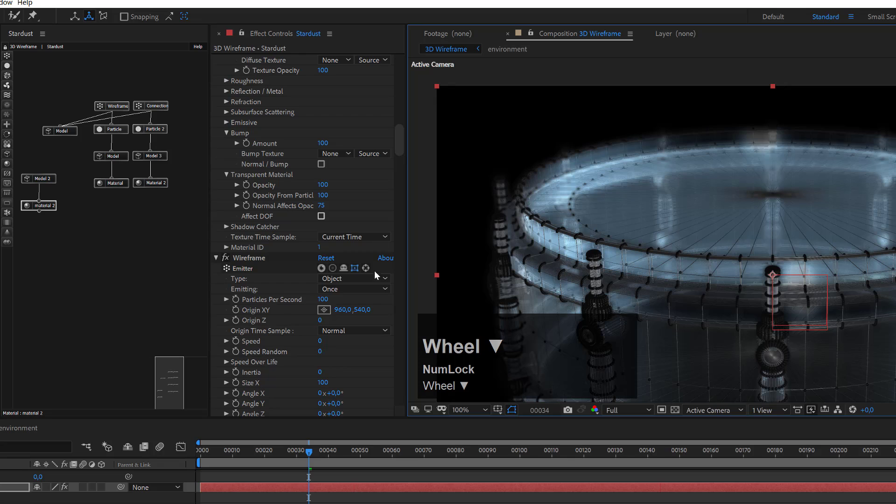
Turn Affect DOF back on for material 2 and compare the blur on the drum's rear parts.
{"action": "left_click", "coordinate": [321, 216]}
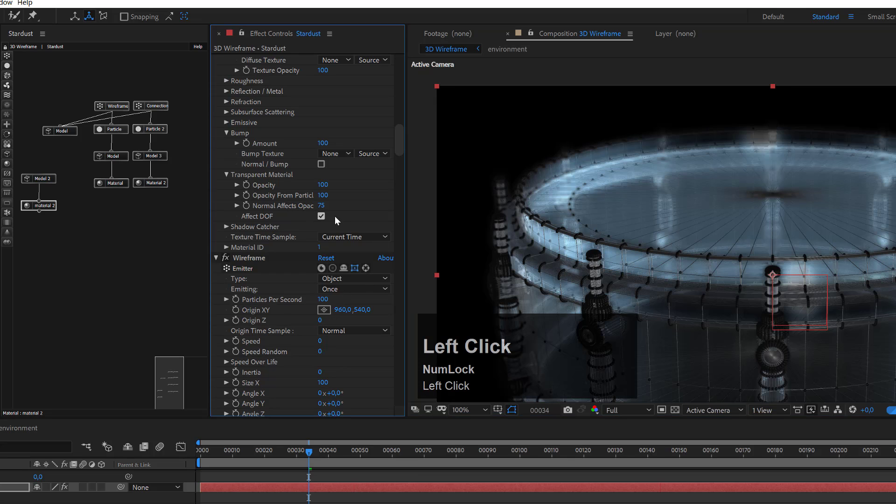
{"action": "scroll", "coordinate": [628, 166], "scroll_direction": "up", "scroll_amount": 2}
{"action": "key", "text": "space"}
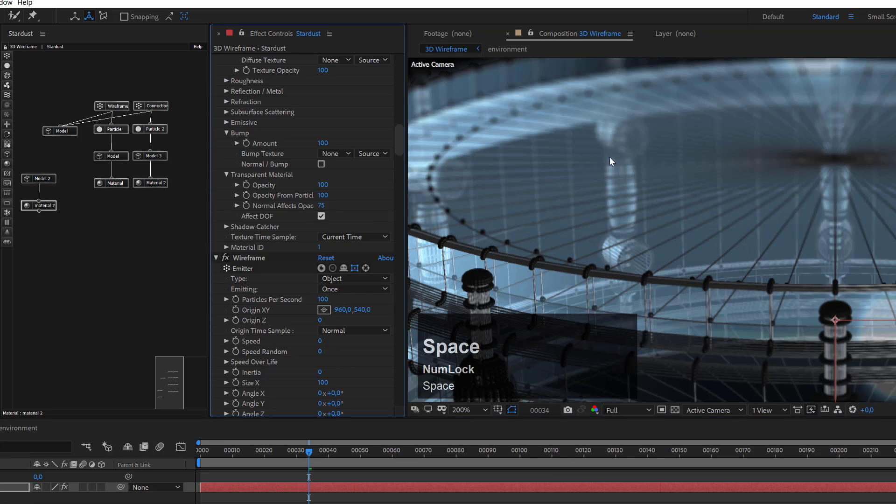
{"action": "left_click_drag", "start_coordinate": [609, 157], "coordinate": [661, 233]}
{"action": "left_click_drag", "start_coordinate": [598, 186], "coordinate": [535, 112]}
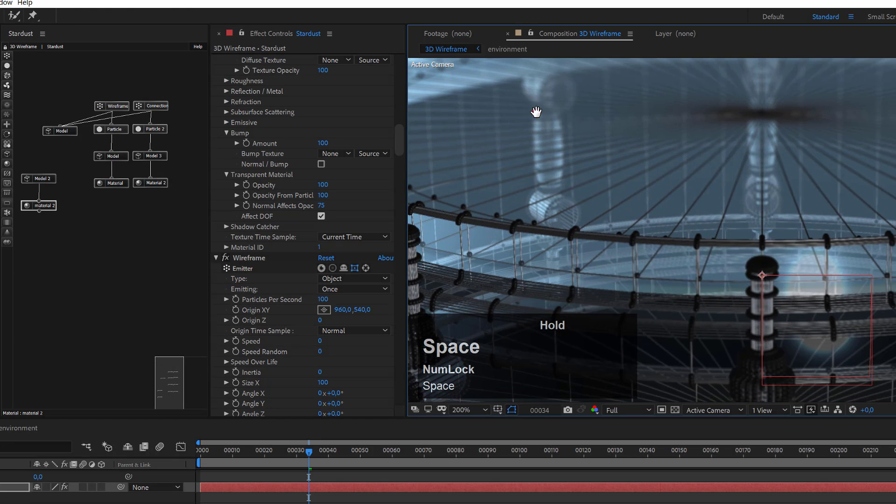
{"action": "scroll", "coordinate": [832, 207], "scroll_direction": "down", "scroll_amount": 2}
{"action": "key", "text": "space"}
{"action": "left_click_drag", "start_coordinate": [834, 204], "coordinate": [784, 156]}
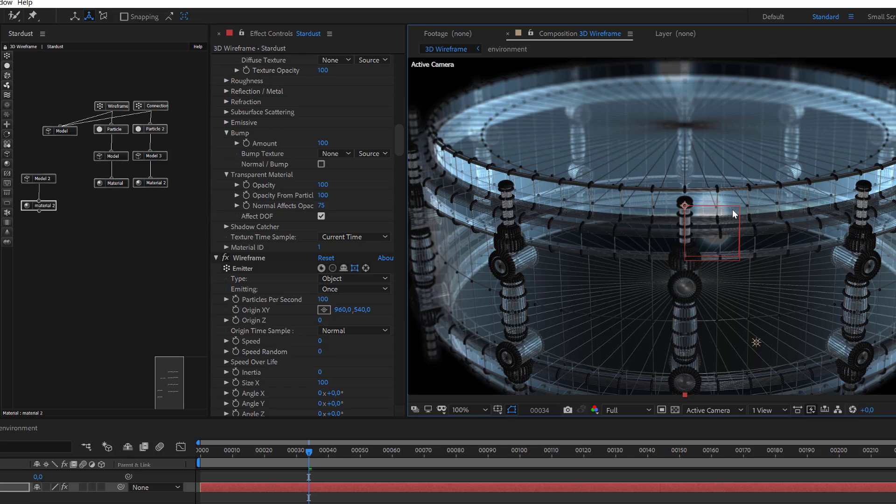
Set the Wireframe emitter's Emitting mode to Sequence and check the wireframe's growth at several frames.
{"action": "left_click", "coordinate": [117, 106]}
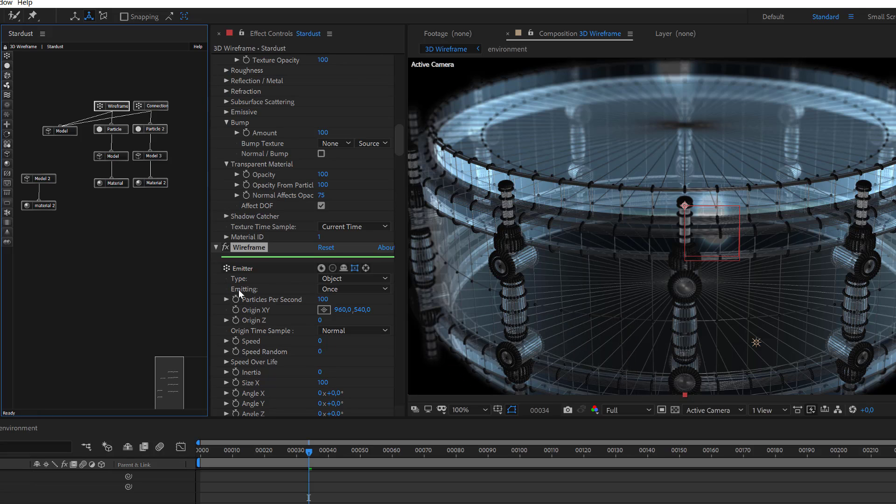
{"action": "left_click", "coordinate": [326, 289]}
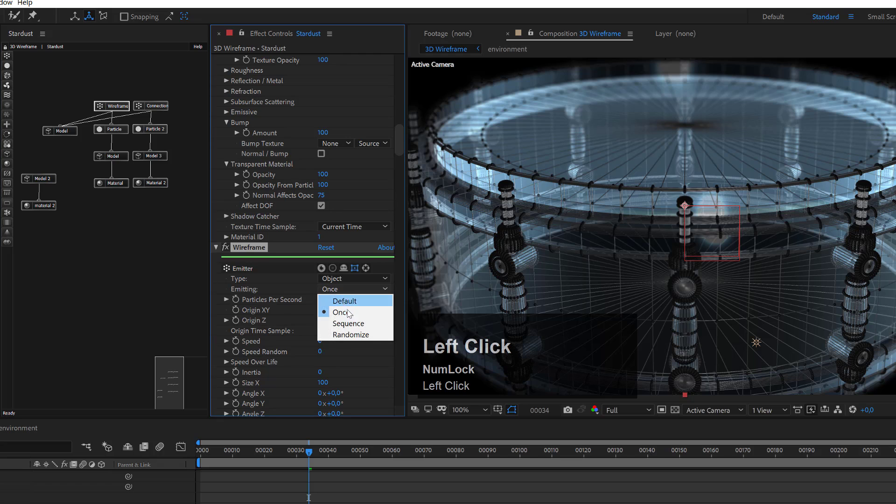
{"action": "left_click", "coordinate": [354, 324]}
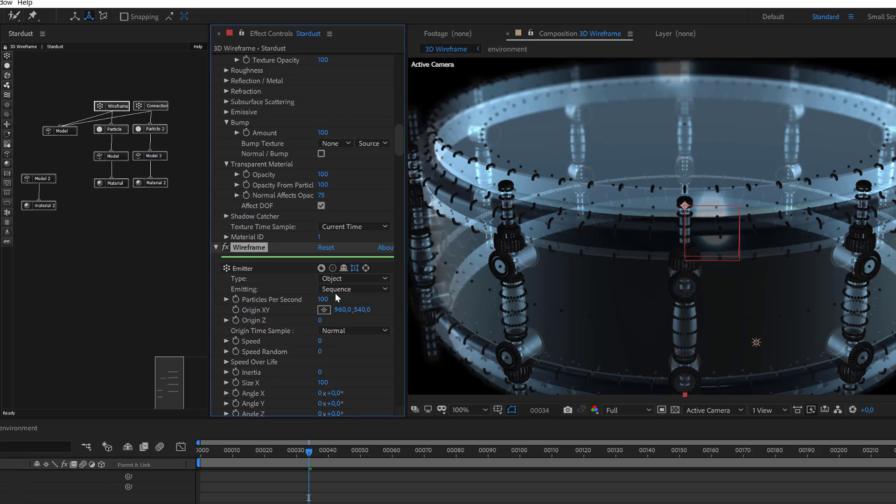
{"action": "left_click", "coordinate": [376, 451]}
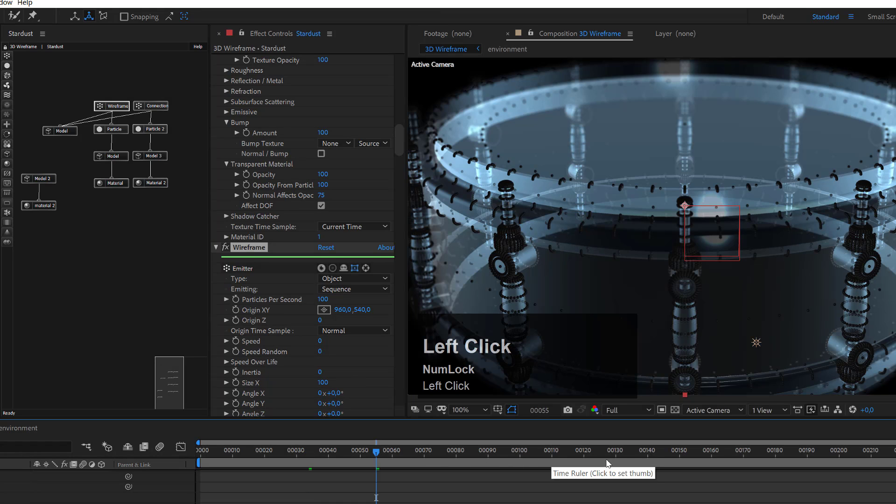
{"action": "left_click", "coordinate": [628, 451]}
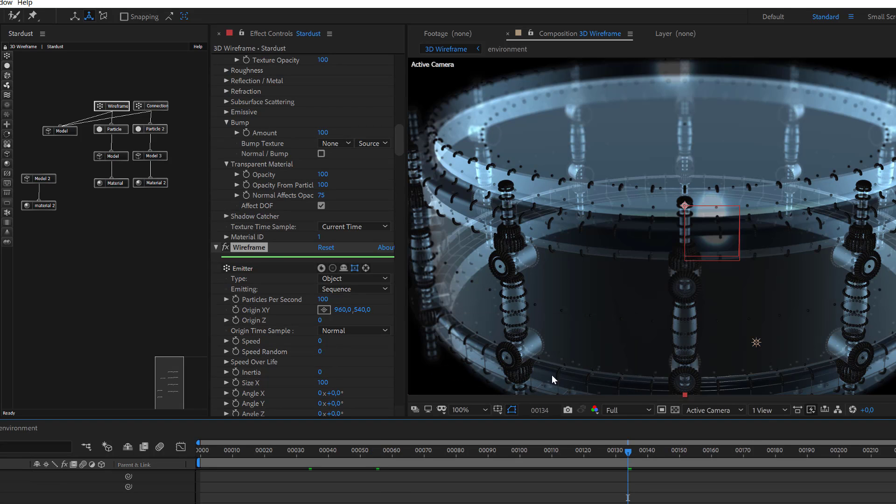
{"action": "left_click", "coordinate": [788, 451]}
{"action": "left_click", "coordinate": [895, 451]}
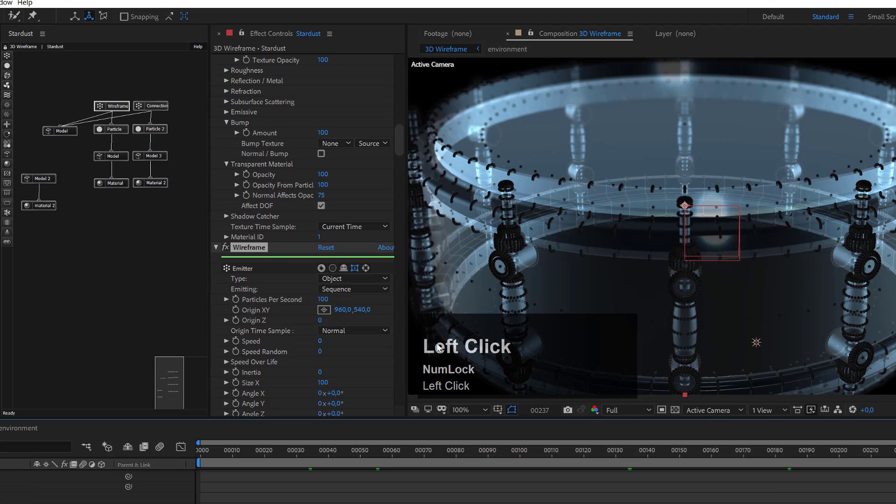
Set the Wireframe emitter's Particles Per Second to 2500 and check the build-up at frames 183 and 94.
{"action": "left_click", "coordinate": [323, 299]}
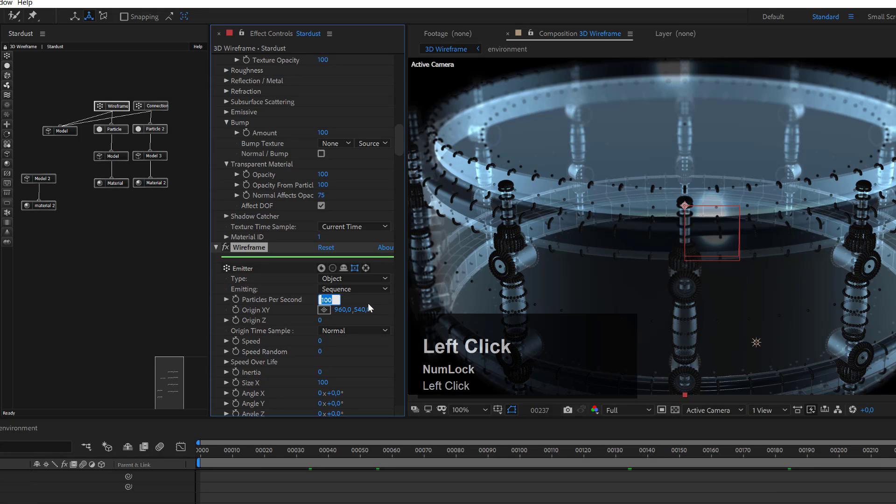
{"action": "type", "text": "2500"}
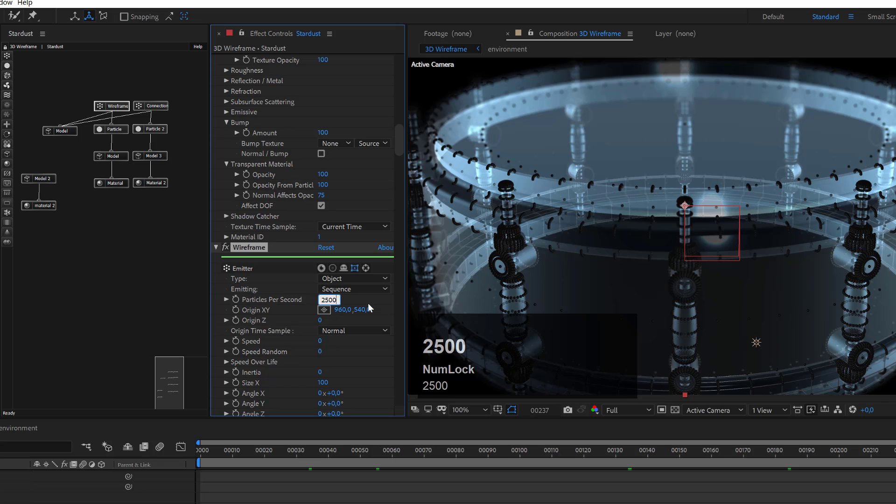
{"action": "key", "text": "Return"}
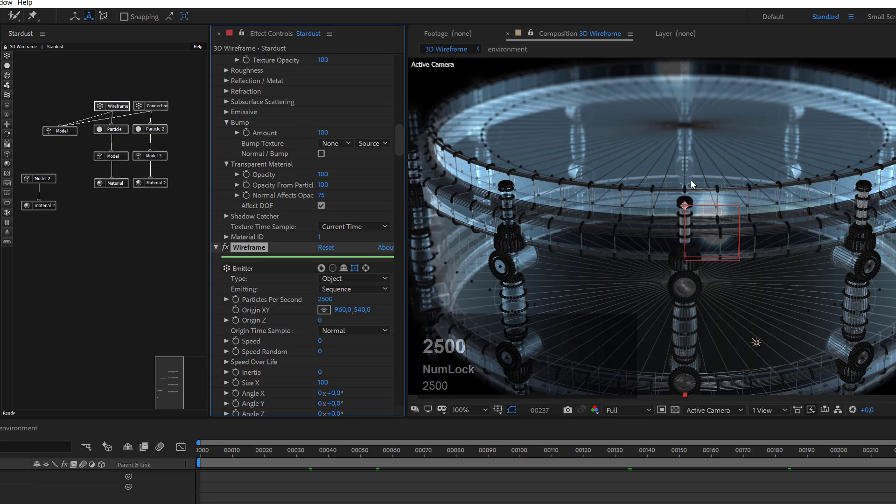
{"action": "left_click", "coordinate": [785, 451]}
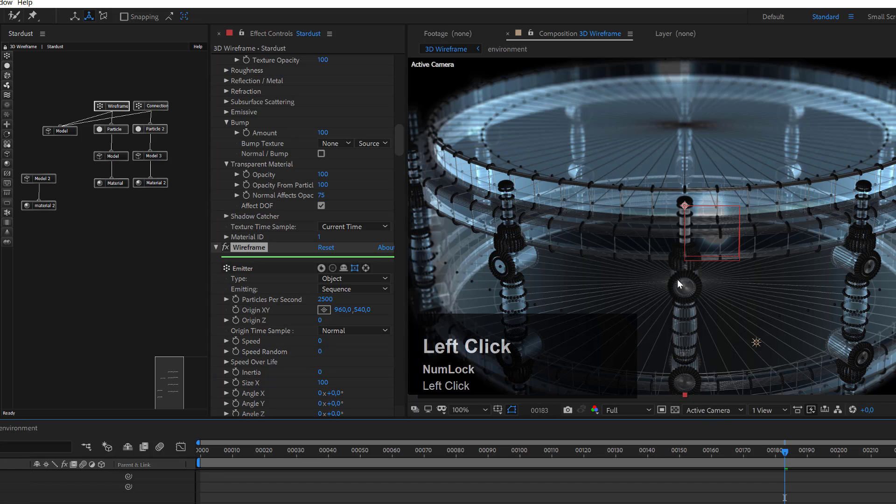
{"action": "left_click", "coordinate": [500, 451]}
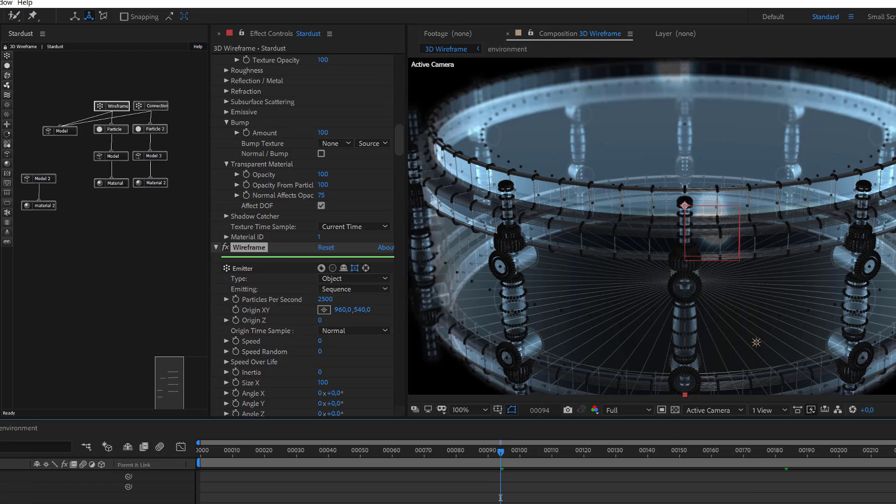
Go to frame 249 and try the Wireframe emitter's Particles Per Second at 5000.
{"action": "left_click", "coordinate": [895, 450]}
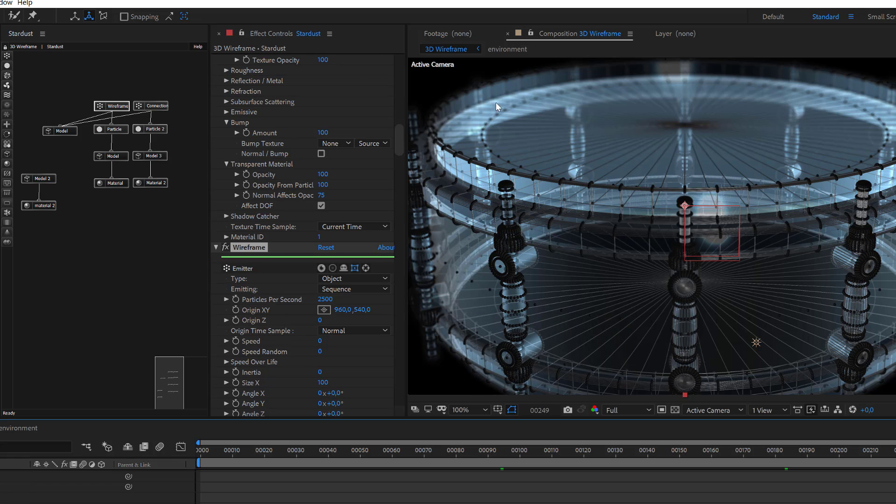
{"action": "left_click", "coordinate": [329, 300]}
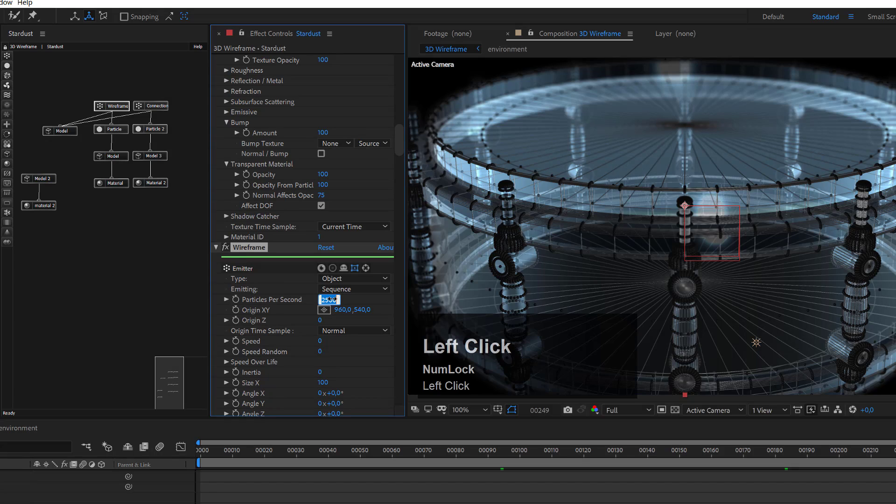
{"action": "type", "text": "500"}
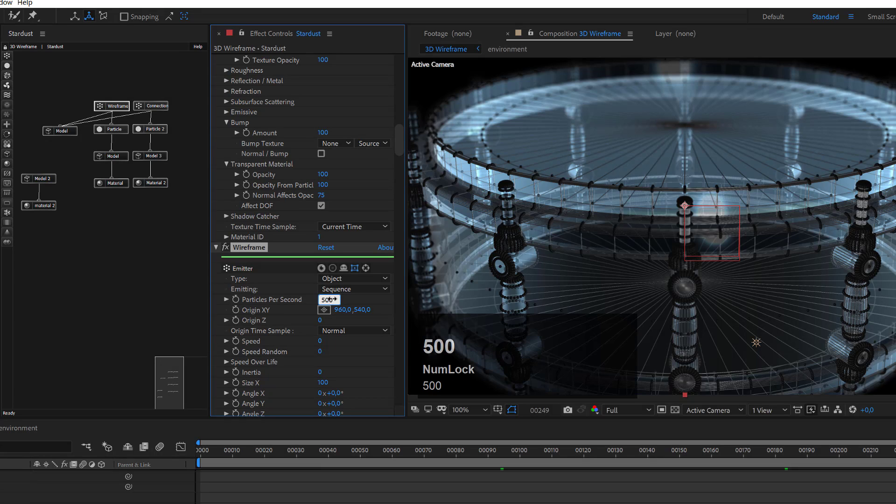
{"action": "type", "text": "0"}
{"action": "key", "text": "Return"}
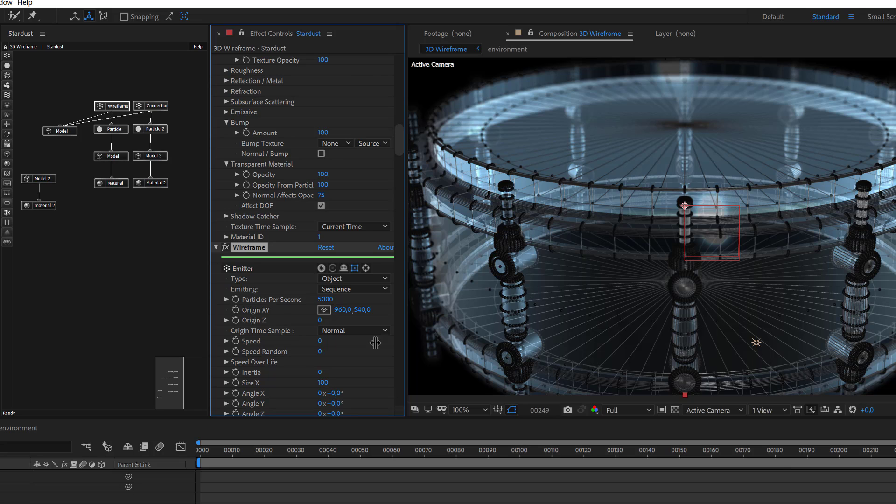
Set the Wireframe emitter's Particles Per Second to 10000, check frames 224 and 174, and preview the wireframe's build-up from the start.
{"action": "left_click", "coordinate": [328, 300]}
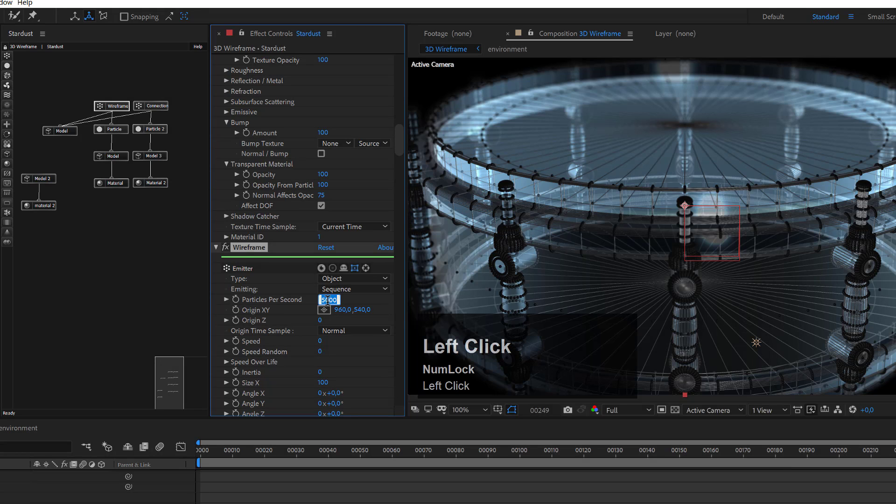
{"action": "type", "text": "1000"}
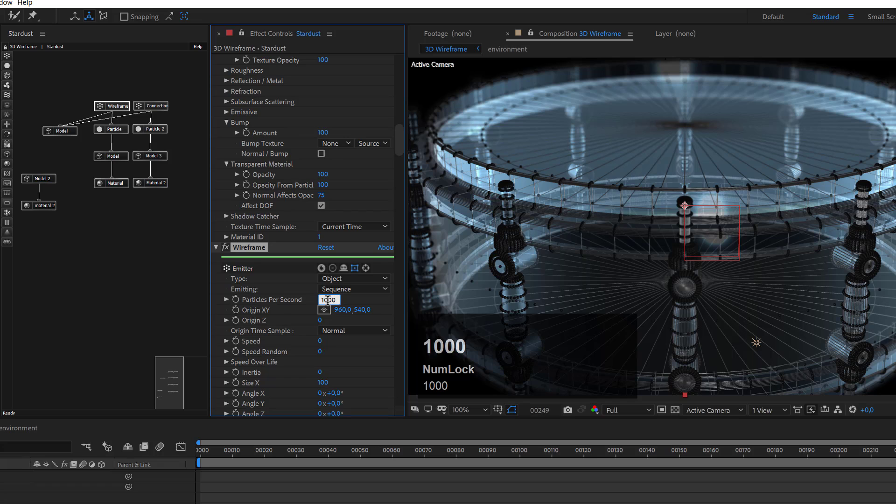
{"action": "type", "text": "0"}
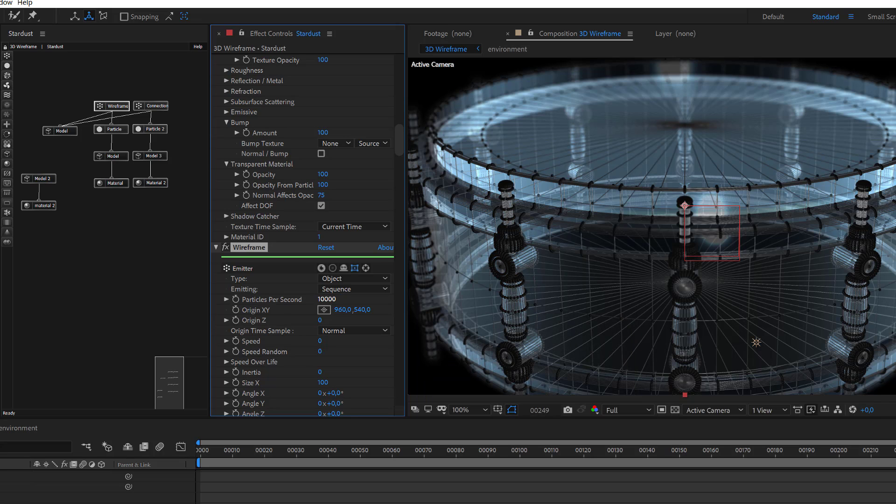
{"action": "left_click", "coordinate": [871, 458]}
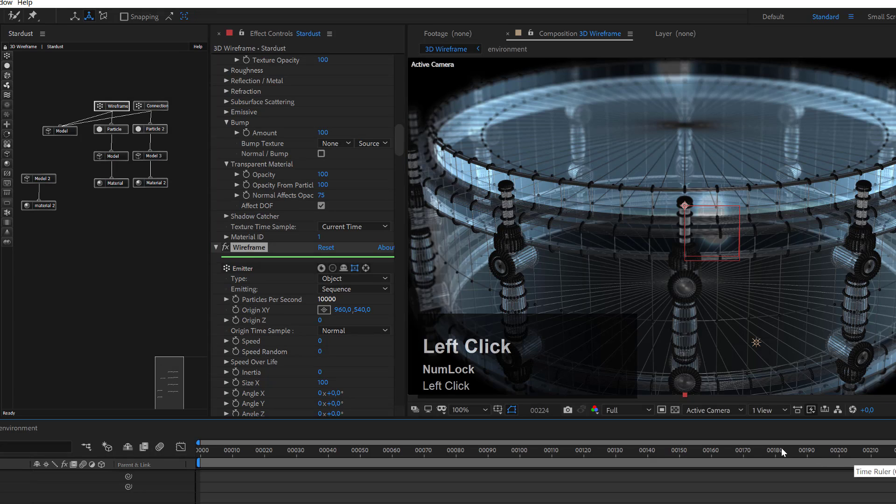
{"action": "left_click", "coordinate": [756, 448]}
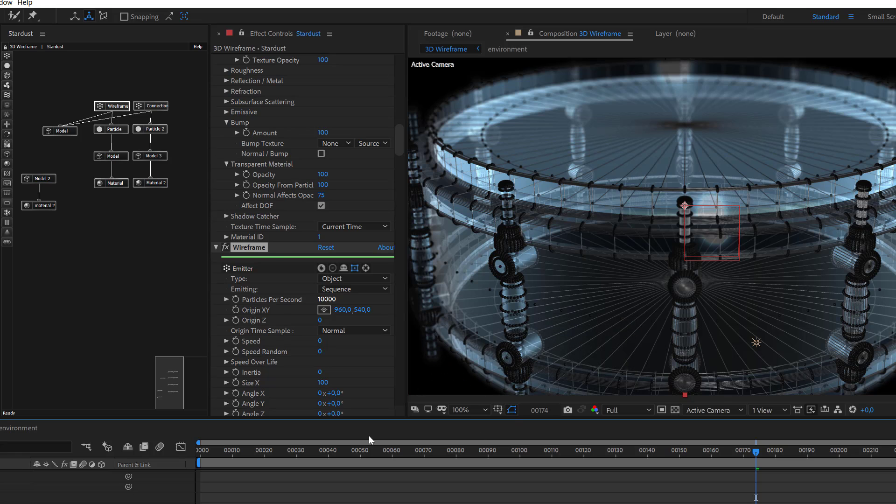
{"action": "key", "text": "space"}
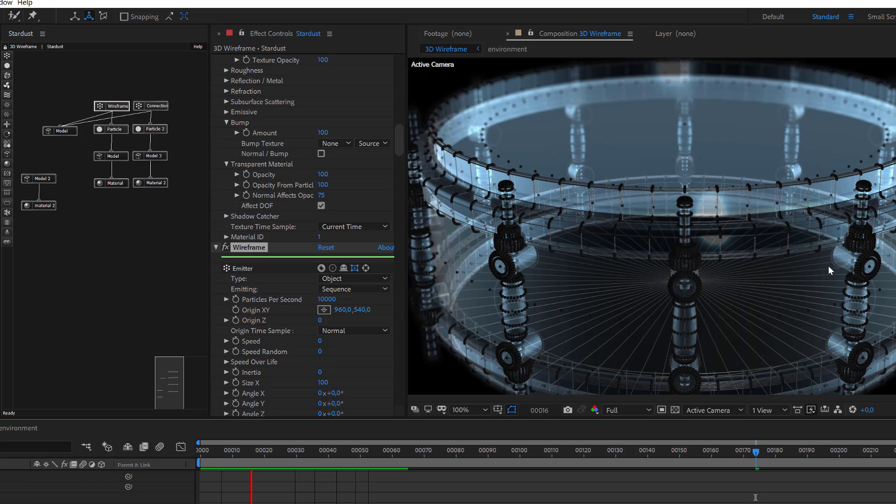
{"action": "key", "text": "space"}
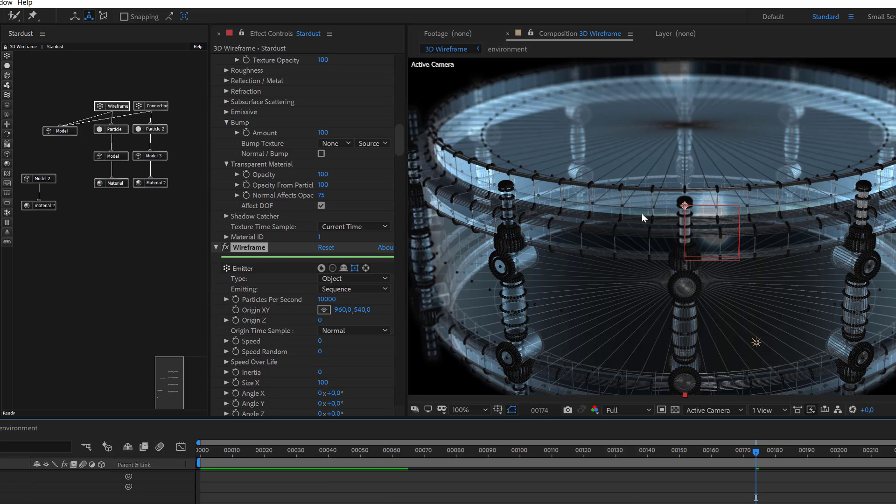
Apply the Fade In Bezier preset to the Over Life Size curve of the Particle node under the Wireframe emitter.
{"action": "left_click", "coordinate": [118, 128]}
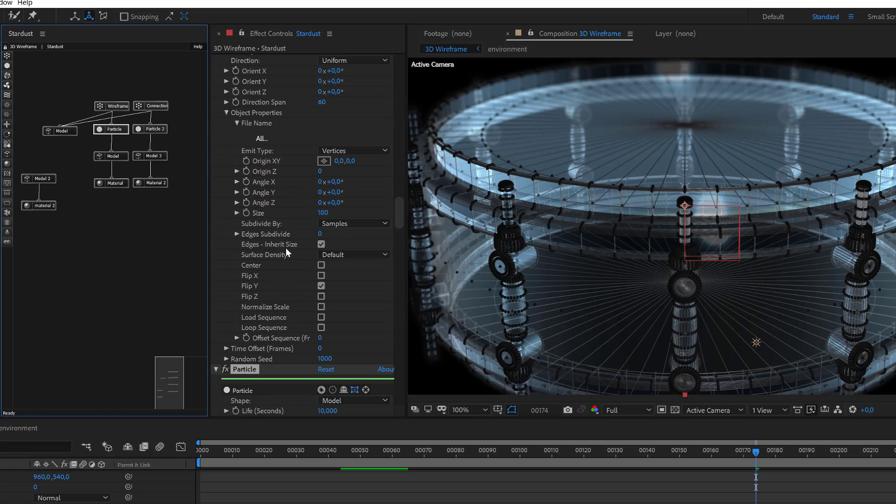
{"action": "scroll", "coordinate": [364, 312], "scroll_direction": "down", "scroll_amount": 3}
{"action": "scroll", "coordinate": [364, 313], "scroll_direction": "down", "scroll_amount": 3}
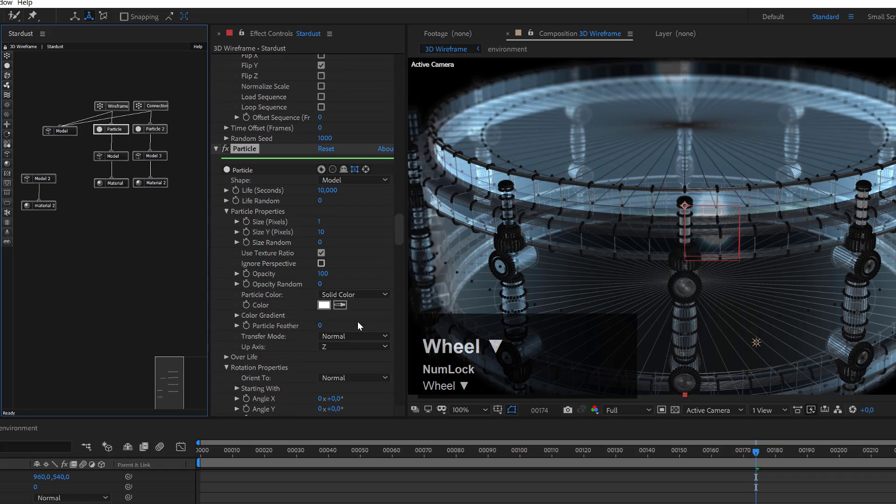
{"action": "left_click", "coordinate": [226, 330]}
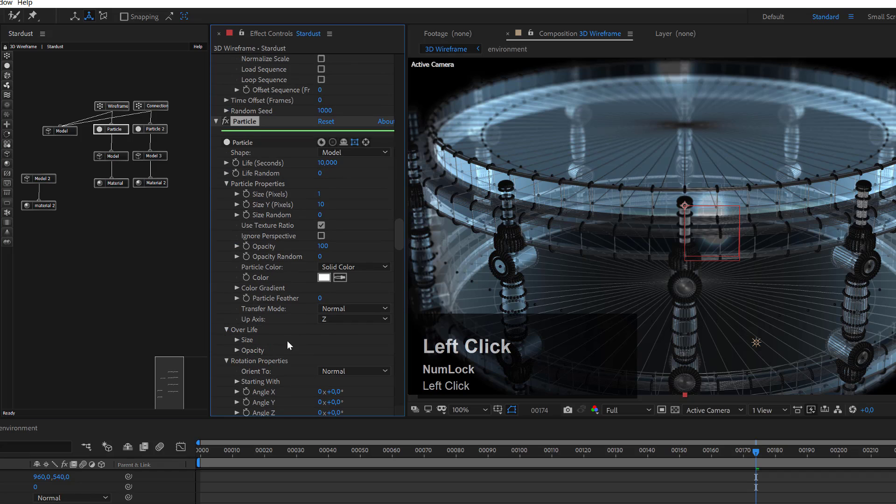
{"action": "left_click", "coordinate": [237, 339]}
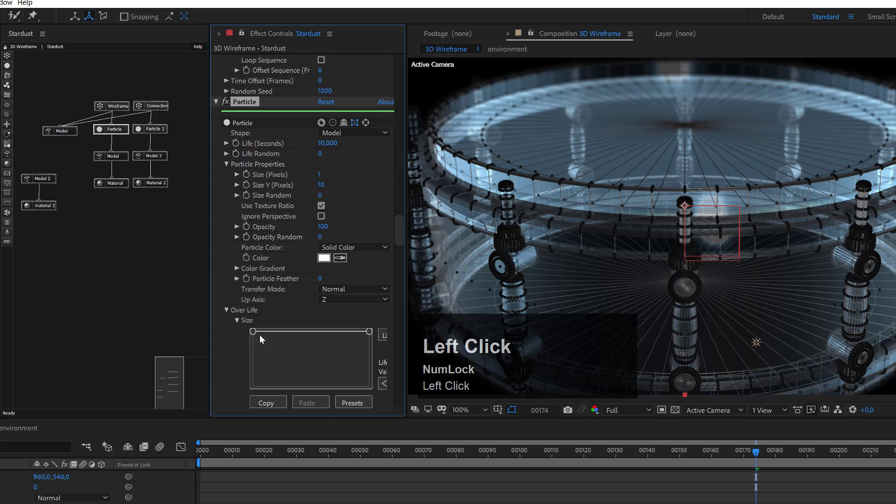
{"action": "left_click", "coordinate": [351, 403]}
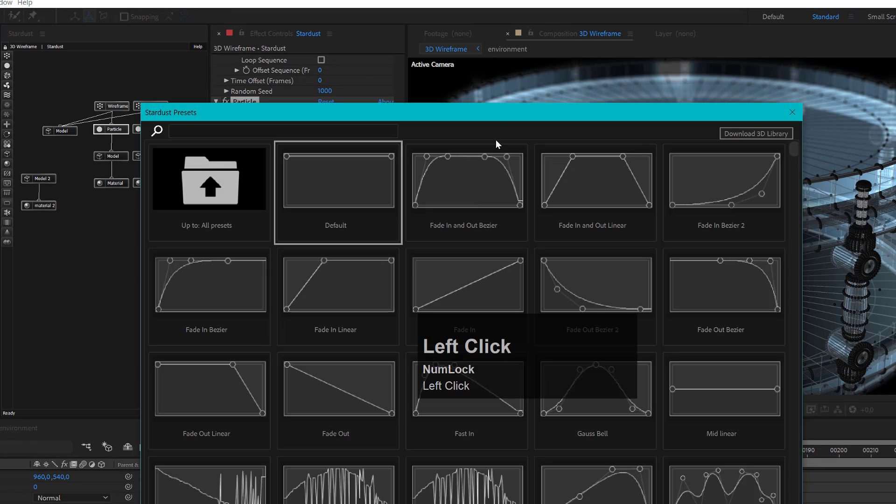
{"action": "left_click_drag", "start_coordinate": [499, 119], "coordinate": [394, 87]}
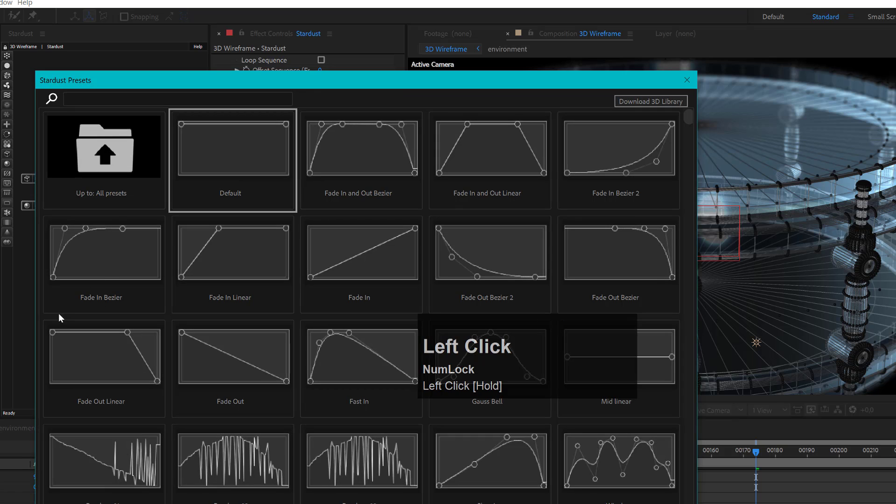
{"action": "left_click", "coordinate": [112, 269]}
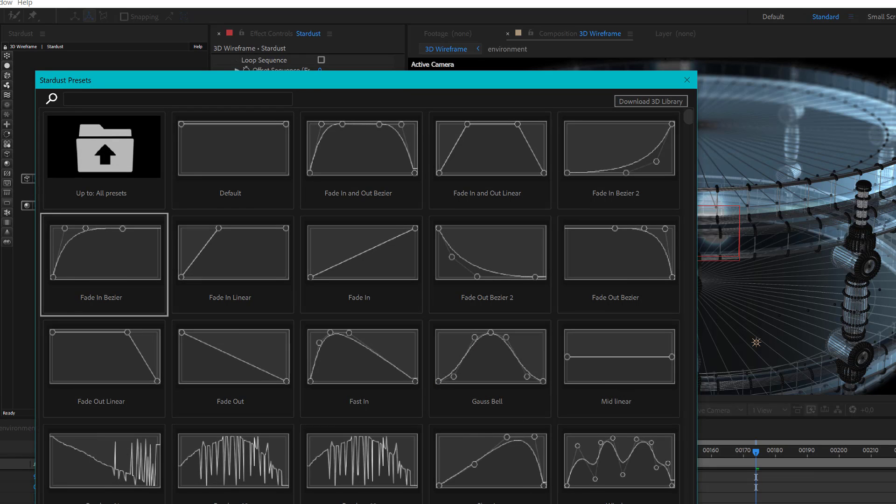
{"action": "double_click", "coordinate": [112, 269]}
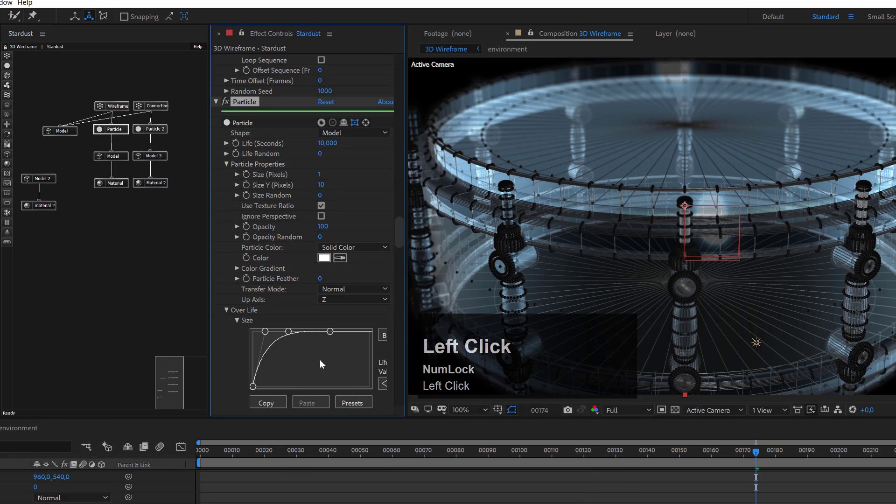
Shift the upper points of the Size curve toward the start of life so the particles grow to full size quickly.
{"action": "left_click", "coordinate": [288, 331]}
{"action": "mouse_move", "coordinate": [267, 332]}
{"action": "left_mouse_down"}
{"action": "mouse_move", "coordinate": [258, 331]}
{"action": "mouse_move", "coordinate": [289, 332]}
{"action": "mouse_move", "coordinate": [269, 334]}
{"action": "left_mouse_up"}
{"action": "left_click_drag", "start_coordinate": [329, 332], "coordinate": [282, 332]}
{"action": "left_click", "coordinate": [272, 332]}
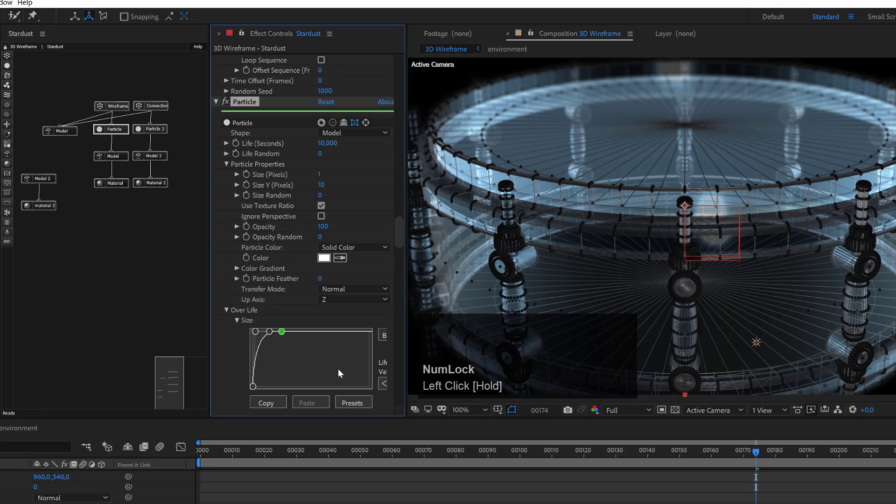
Set the Connections emitter's Emitting mode to Sequence and its Particles Per Second to 10000.
{"action": "left_click", "coordinate": [155, 106]}
{"action": "left_click", "coordinate": [333, 101]}
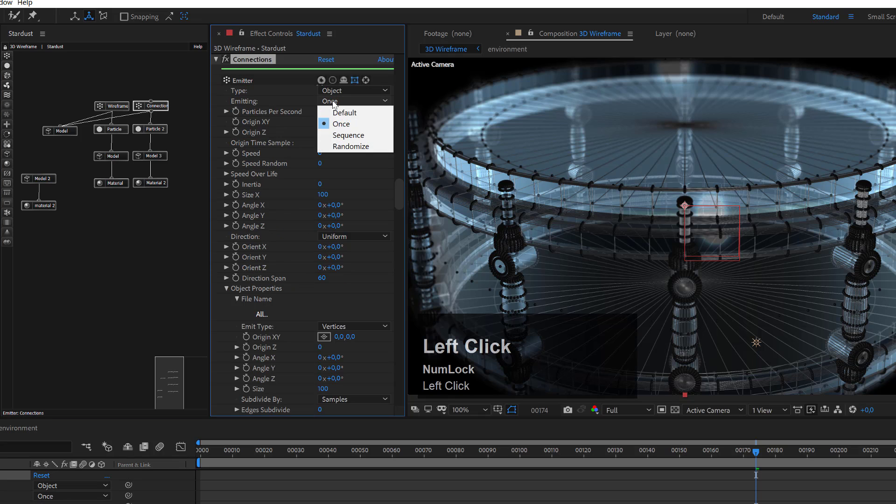
{"action": "left_click", "coordinate": [351, 126]}
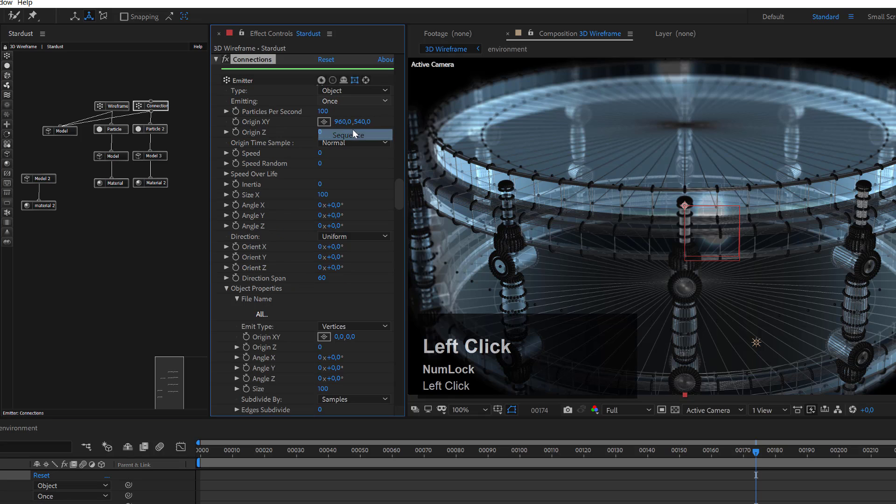
{"action": "left_click", "coordinate": [323, 112]}
{"action": "type", "text": "10000"}
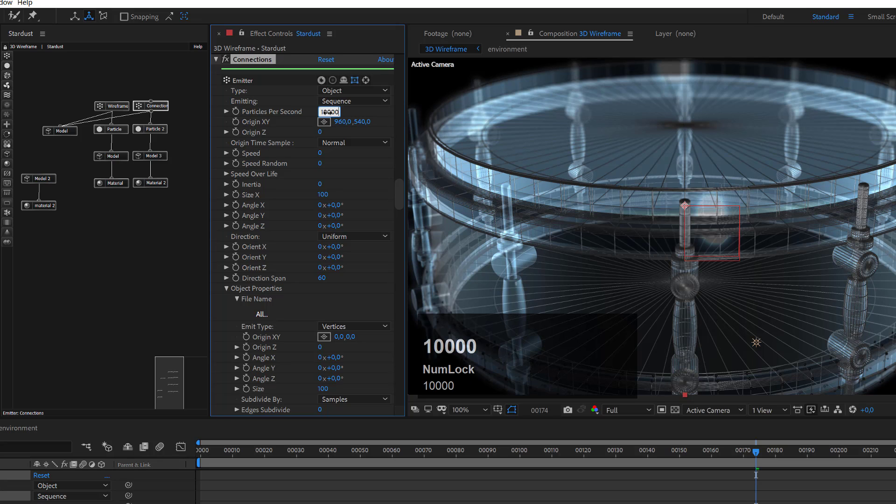
{"action": "key", "text": "Return"}
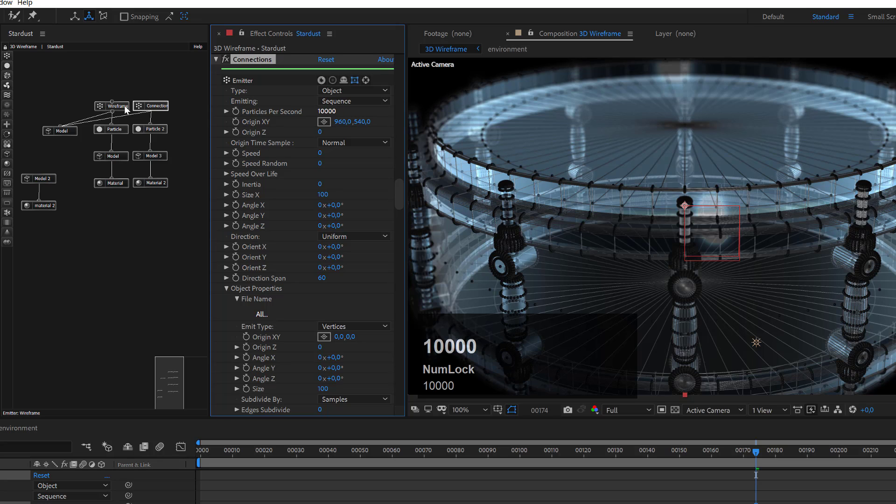
Copy the Over Life Size curve from the Particle node under the Wireframe emitter.
{"action": "left_click", "coordinate": [118, 106]}
{"action": "scroll", "coordinate": [306, 267], "scroll_direction": "down", "scroll_amount": 1}
{"action": "scroll", "coordinate": [306, 262], "scroll_direction": "down", "scroll_amount": 10}
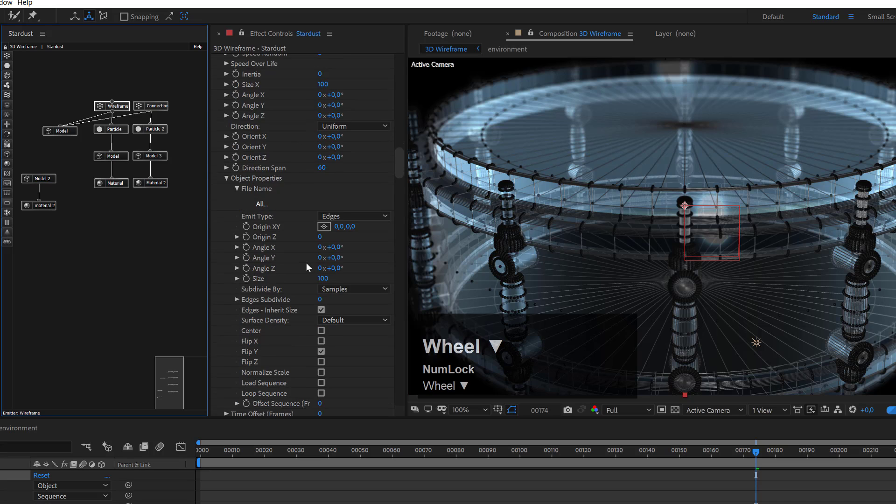
{"action": "left_click", "coordinate": [112, 133]}
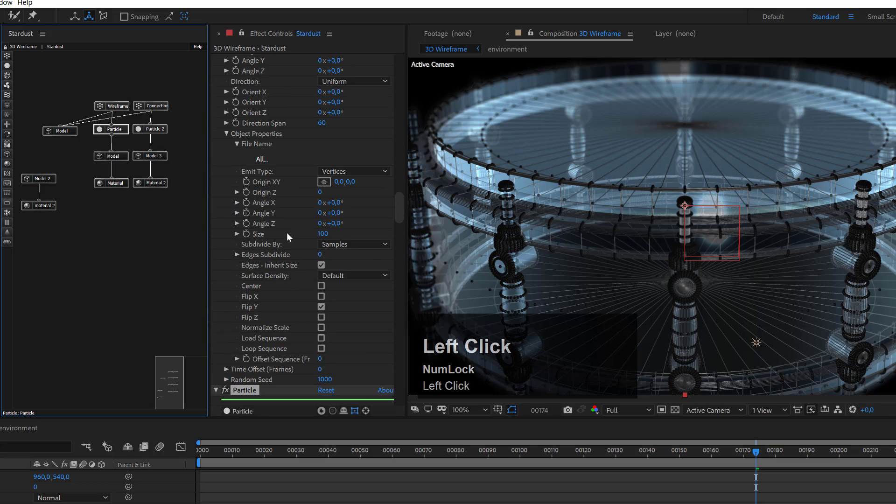
{"action": "scroll", "coordinate": [278, 280], "scroll_direction": "down", "scroll_amount": 10}
{"action": "scroll", "coordinate": [278, 326], "scroll_direction": "down", "scroll_amount": 4}
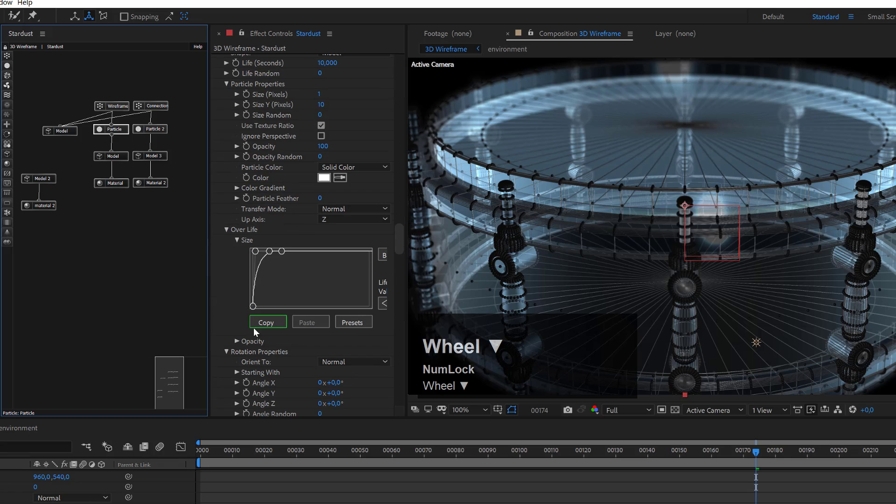
{"action": "left_click", "coordinate": [264, 321]}
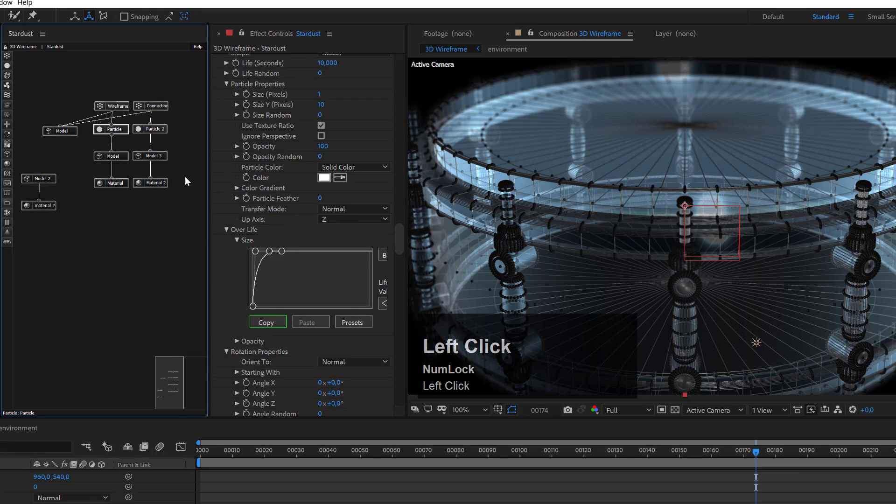
Paste the copied curve into the Over Life Size graph of the Particle 2 node under the Connections emitter.
{"action": "left_click", "coordinate": [156, 131]}
{"action": "scroll", "coordinate": [326, 315], "scroll_direction": "down", "scroll_amount": 3}
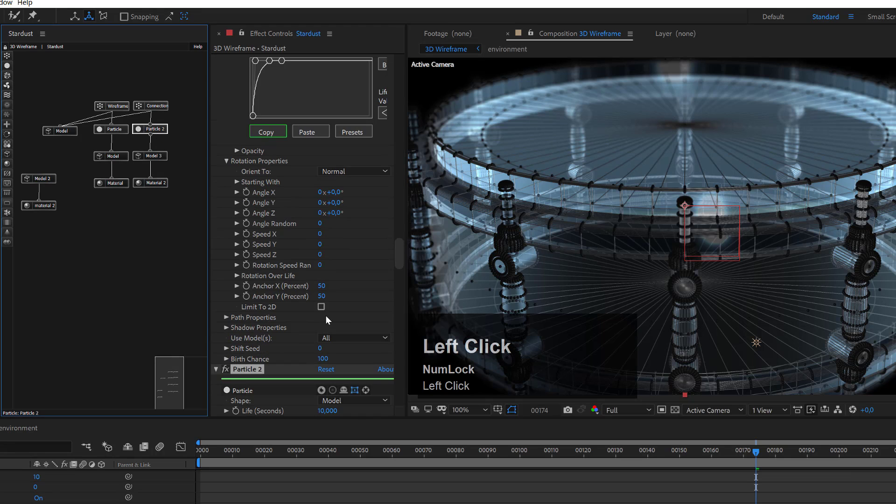
{"action": "scroll", "coordinate": [326, 316], "scroll_direction": "down", "scroll_amount": 5}
{"action": "scroll", "coordinate": [250, 330], "scroll_direction": "down", "scroll_amount": 5}
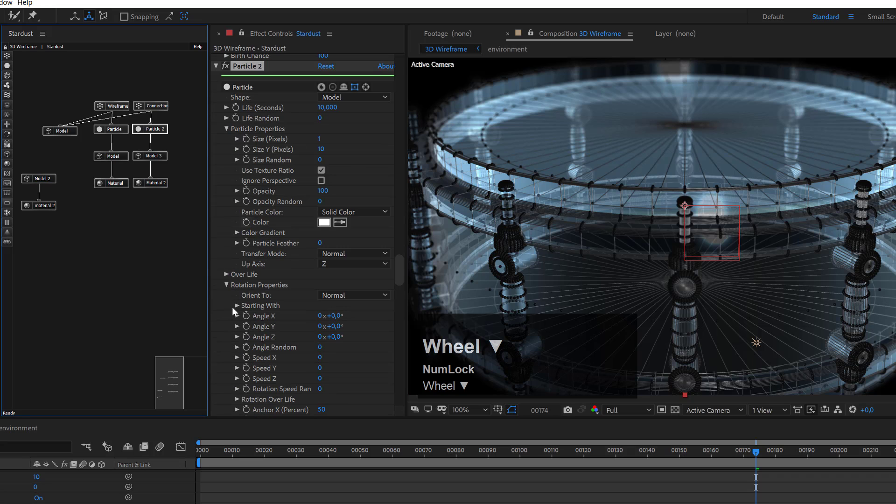
{"action": "left_click", "coordinate": [226, 275]}
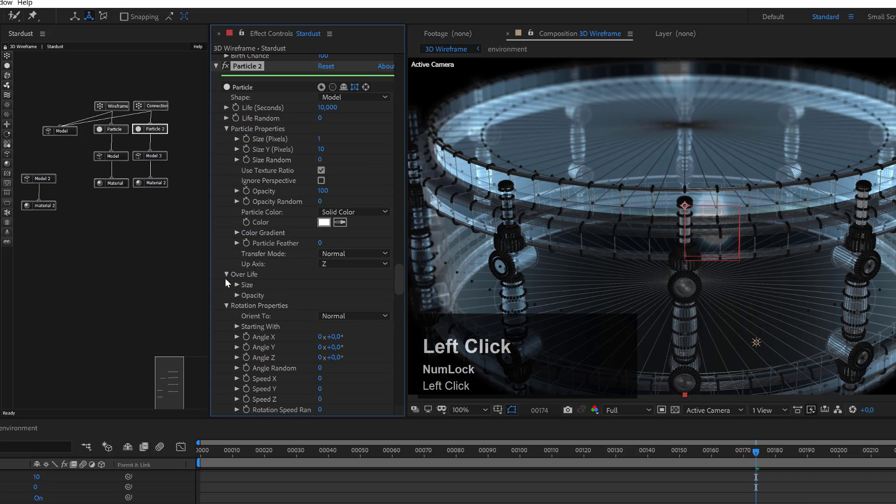
{"action": "left_click", "coordinate": [237, 285]}
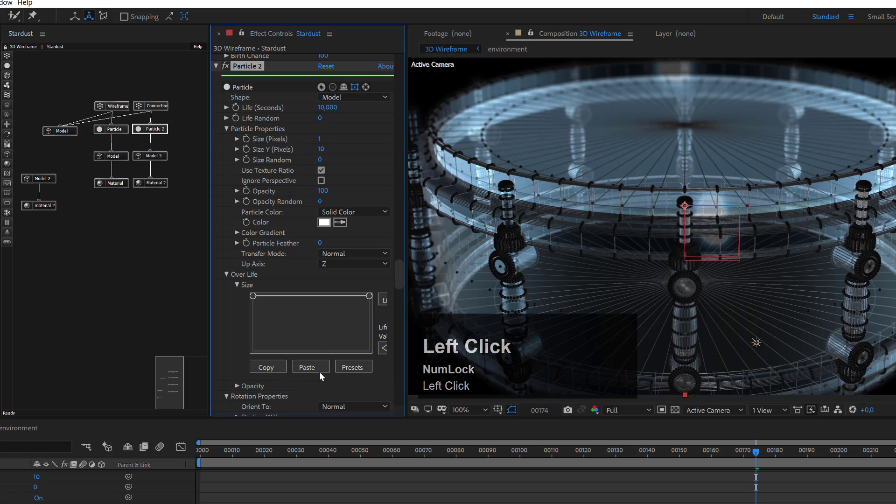
{"action": "left_click", "coordinate": [320, 370]}
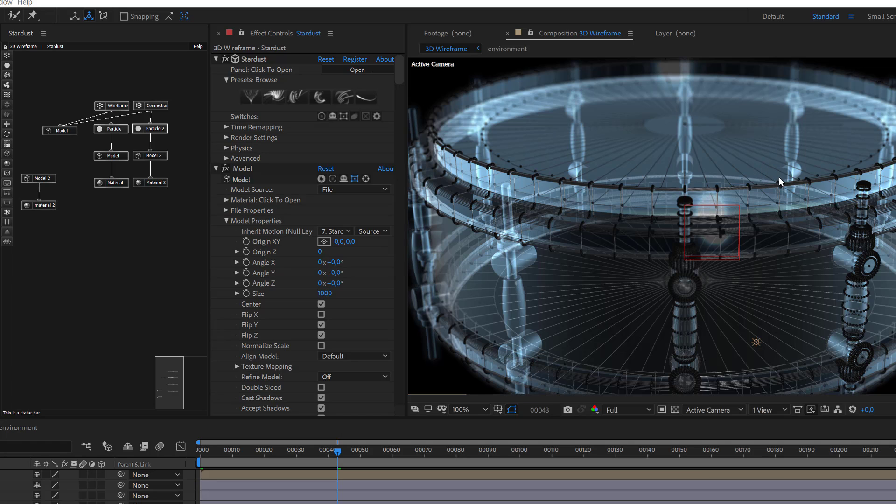
Load the Wireframe Cube 3 preset from the Models > Edges presets and move its Cube node slightly upward in the node graph.
{"action": "left_click", "coordinate": [316, 99]}
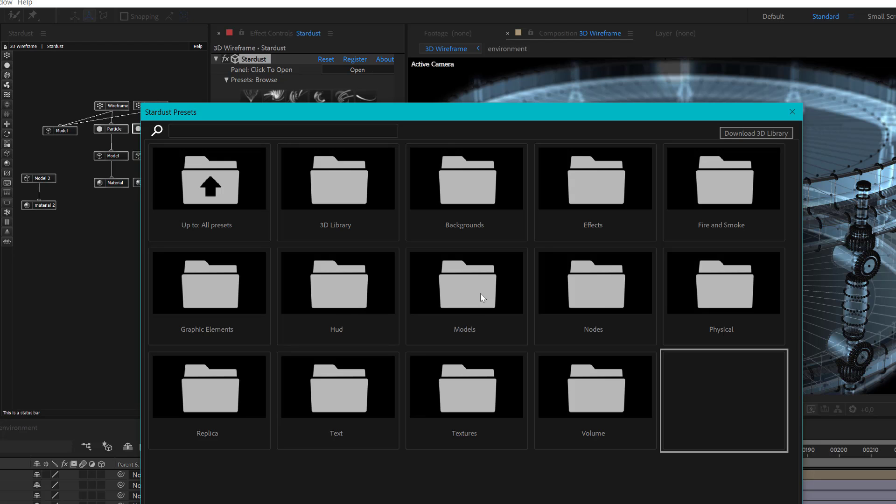
{"action": "left_click", "coordinate": [480, 293]}
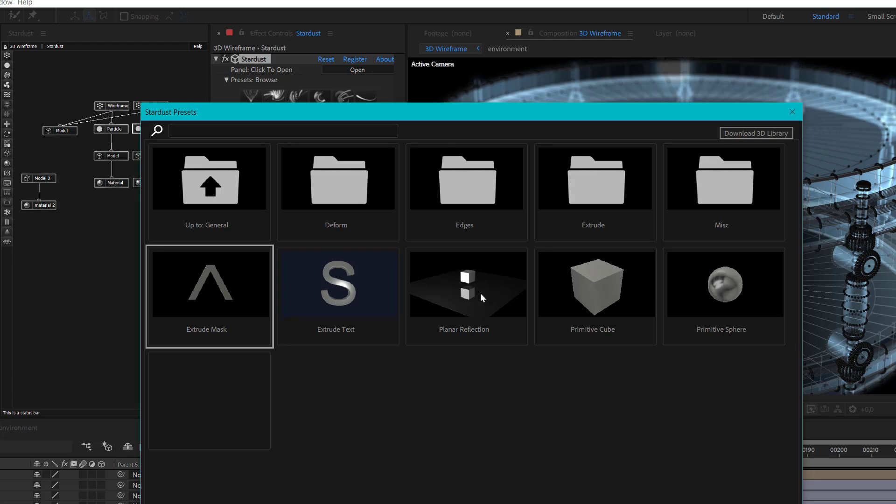
{"action": "left_click", "coordinate": [482, 184]}
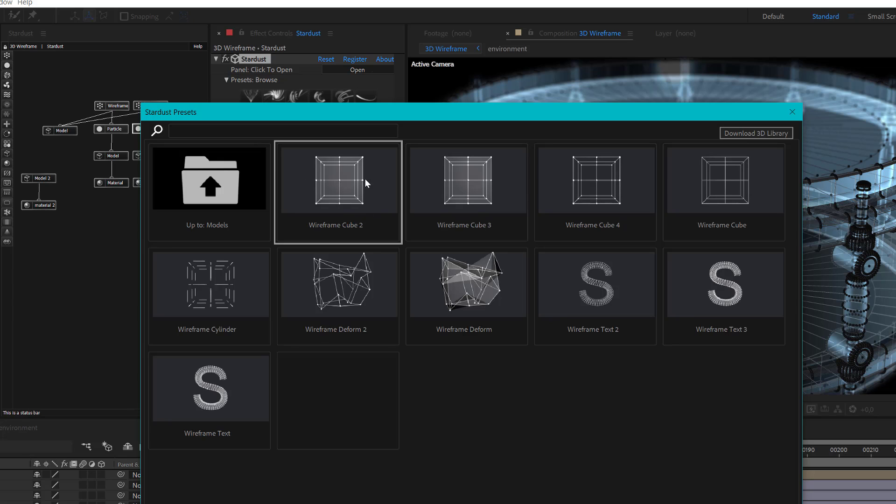
{"action": "left_click", "coordinate": [466, 186]}
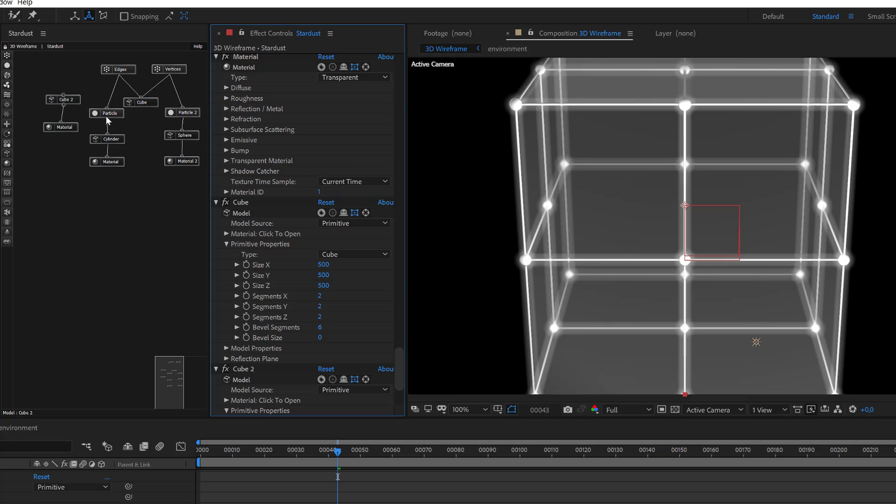
{"action": "left_click_drag", "start_coordinate": [145, 101], "coordinate": [149, 96]}
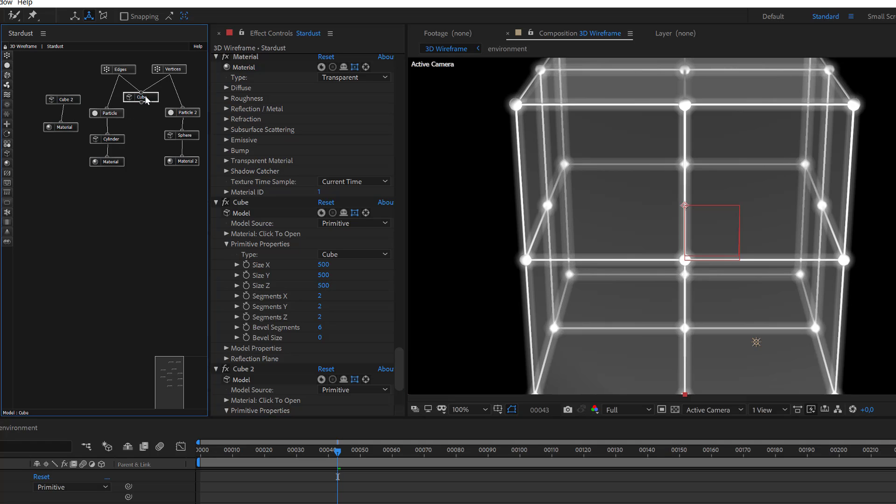